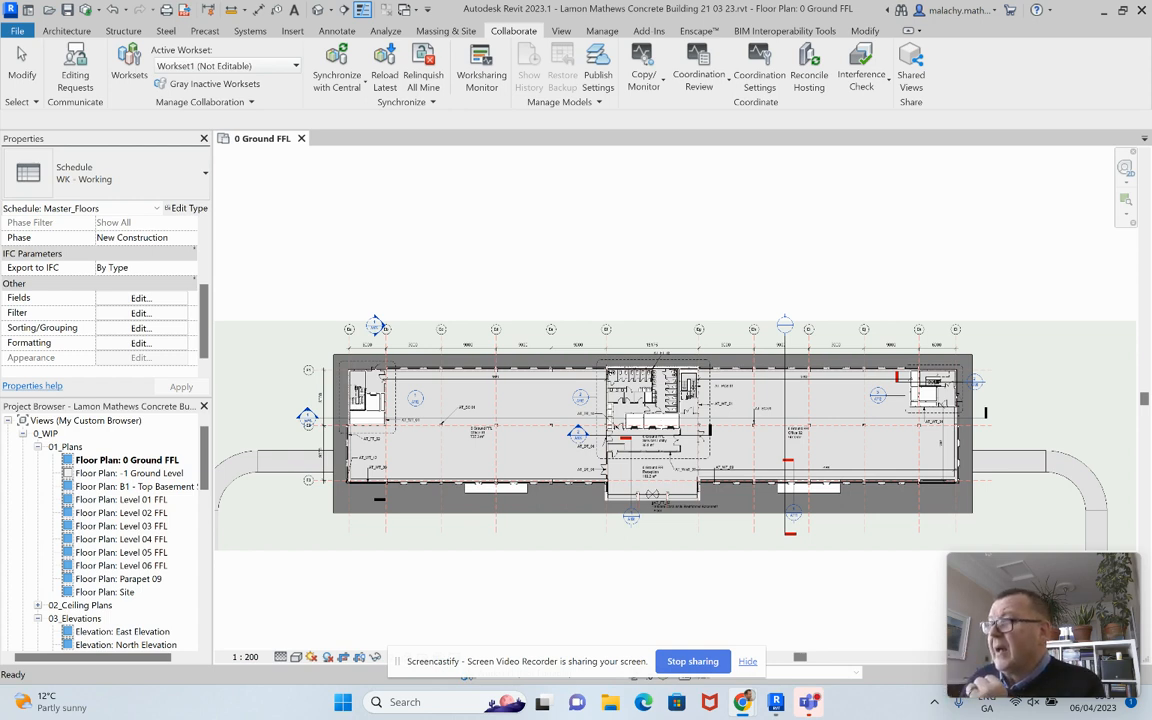
Step: Bring the Yammer Weekly Plan.JPG image in Chrome in front of the Revit floor plan
key("alt+Tab")
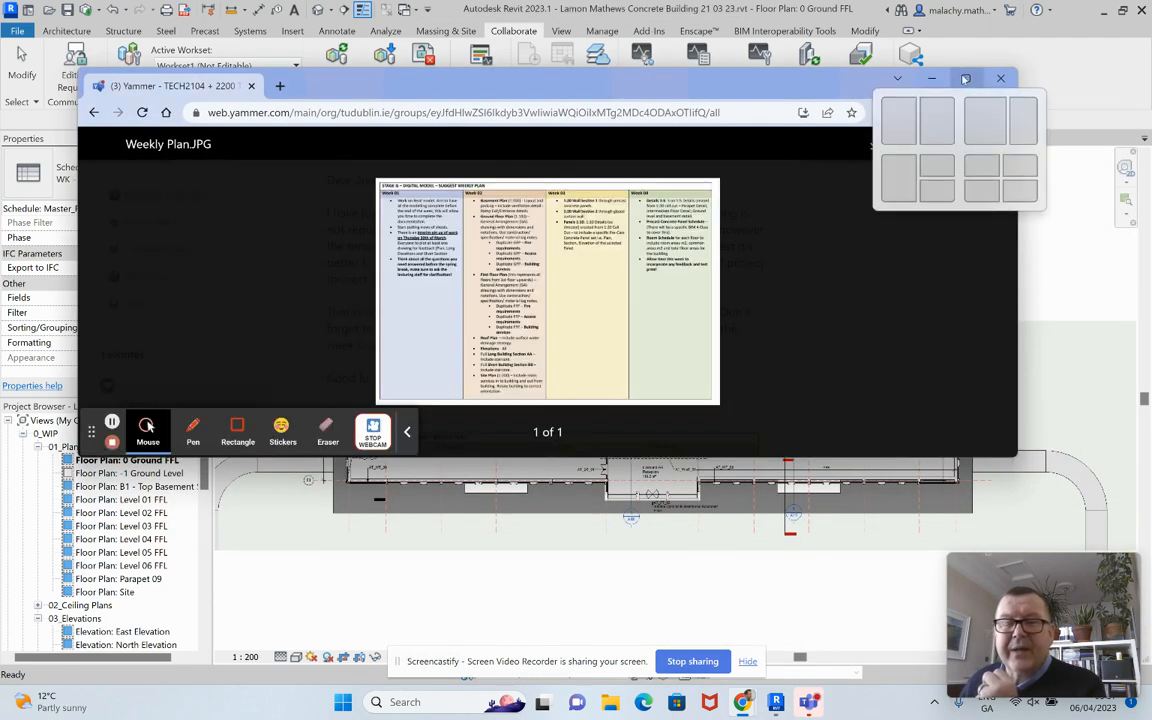
Step: Maximize the weekly plan image window, then drag the browser aside to reveal Revit
left_click(966, 78)
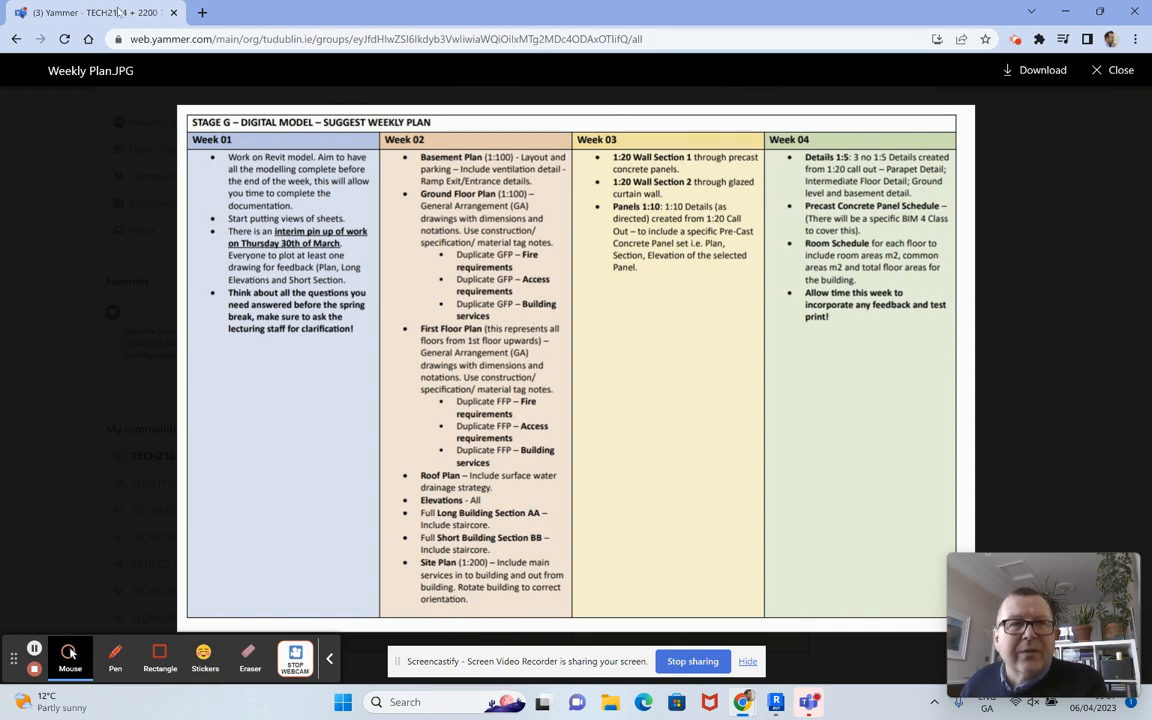
left_click_drag(105, 6, 1151, 85)
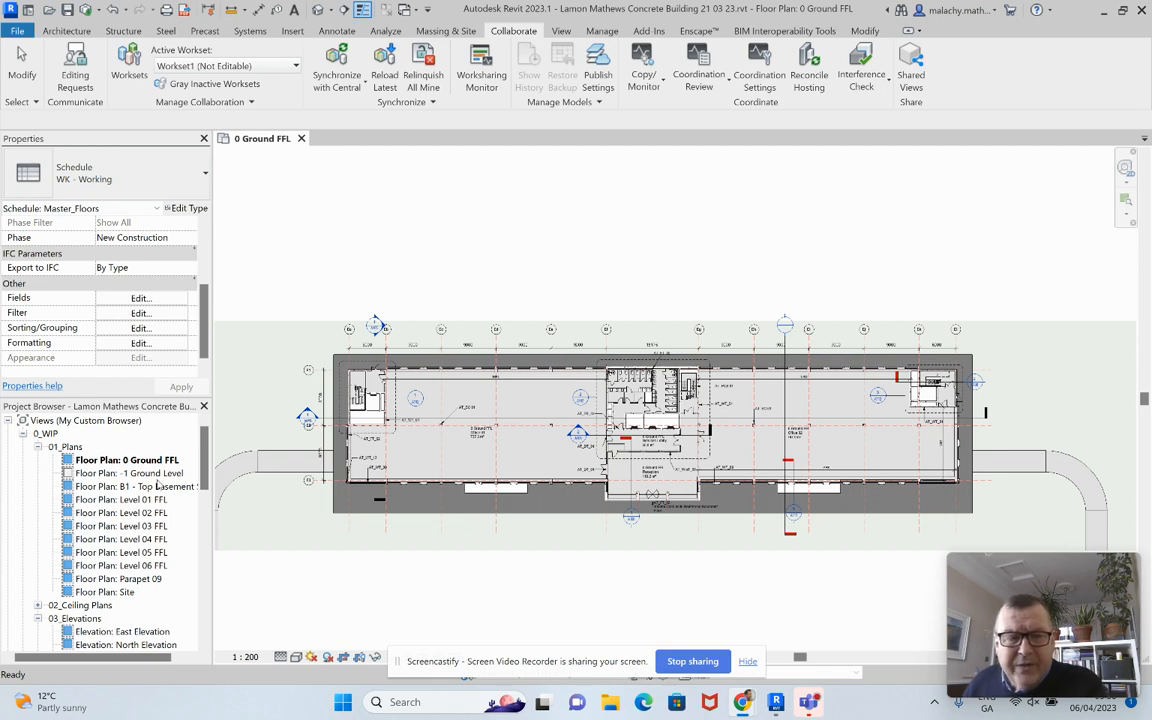
Step: Duplicate Floor Plan 0 Ground FFL with detailing, creating 0 Ground FFL Copy 1
right_click(137, 461)
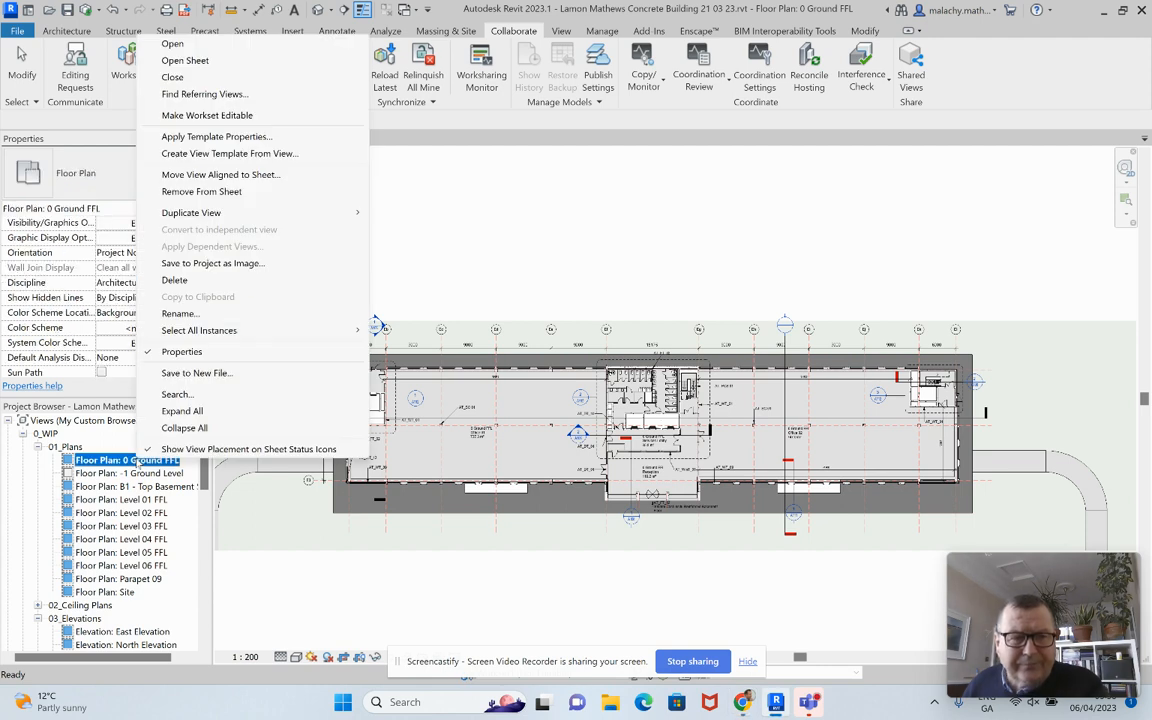
mouse_move(231, 215)
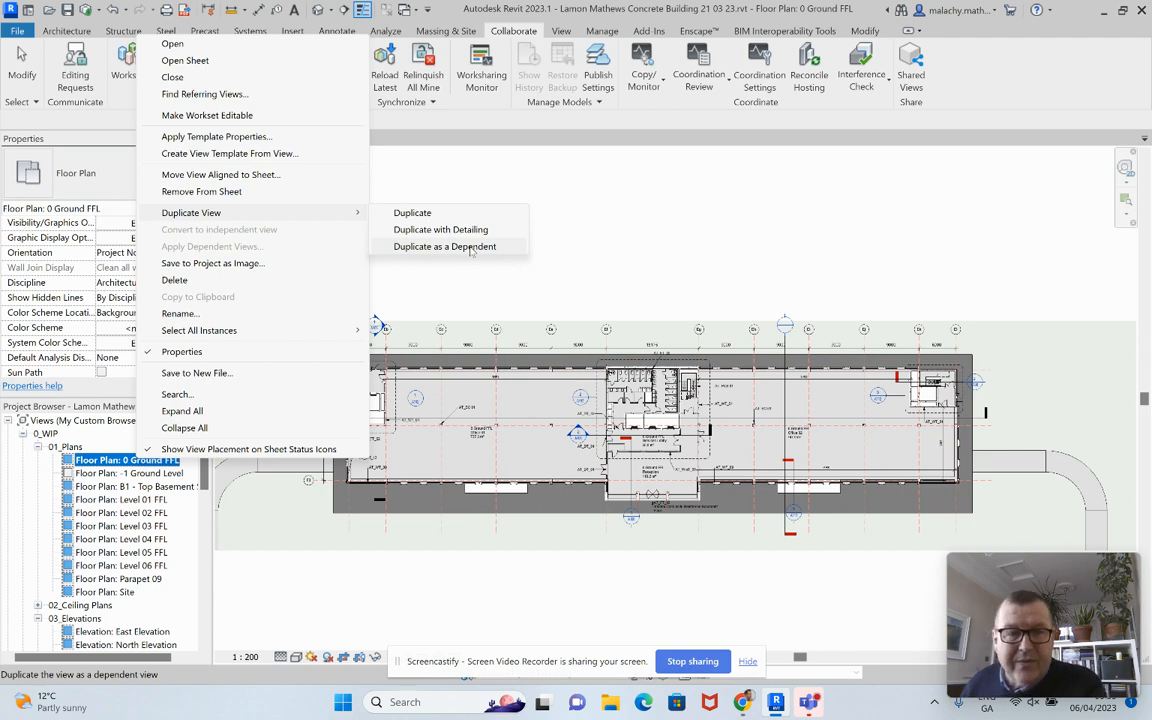
left_click(467, 230)
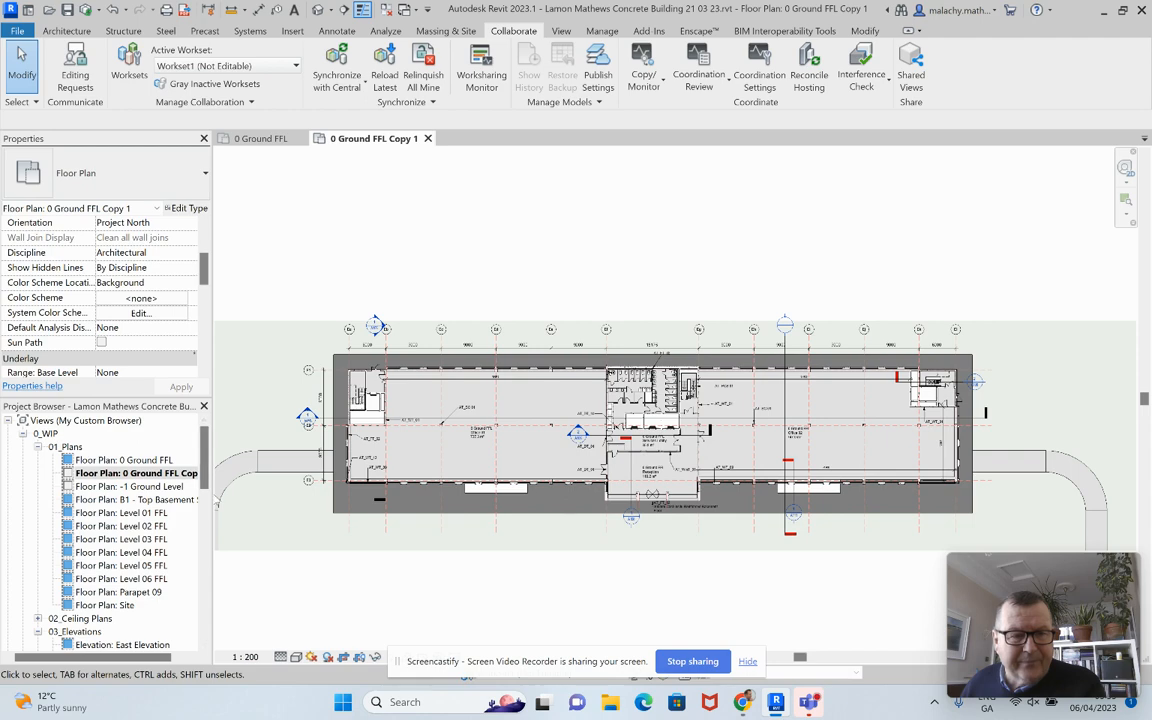
Step: Rename 0 Ground FFL Copy 1 to 0 Ground FFL Fire
left_click_drag(213, 450, 266, 450)
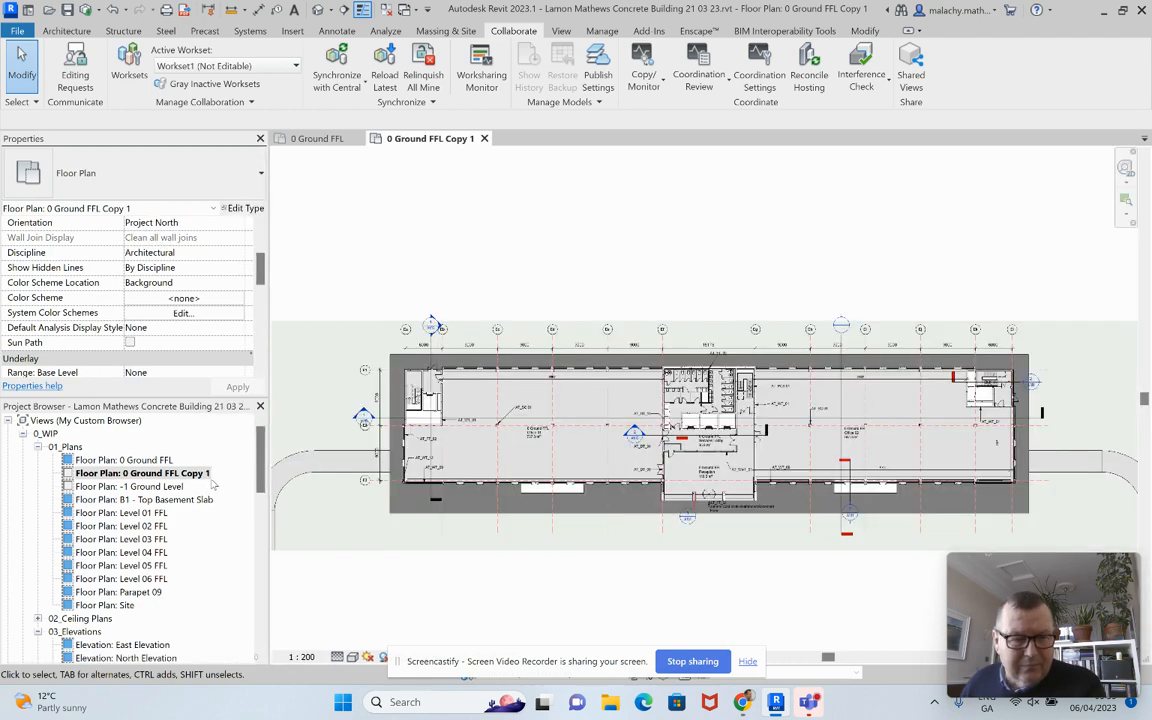
right_click(196, 474)
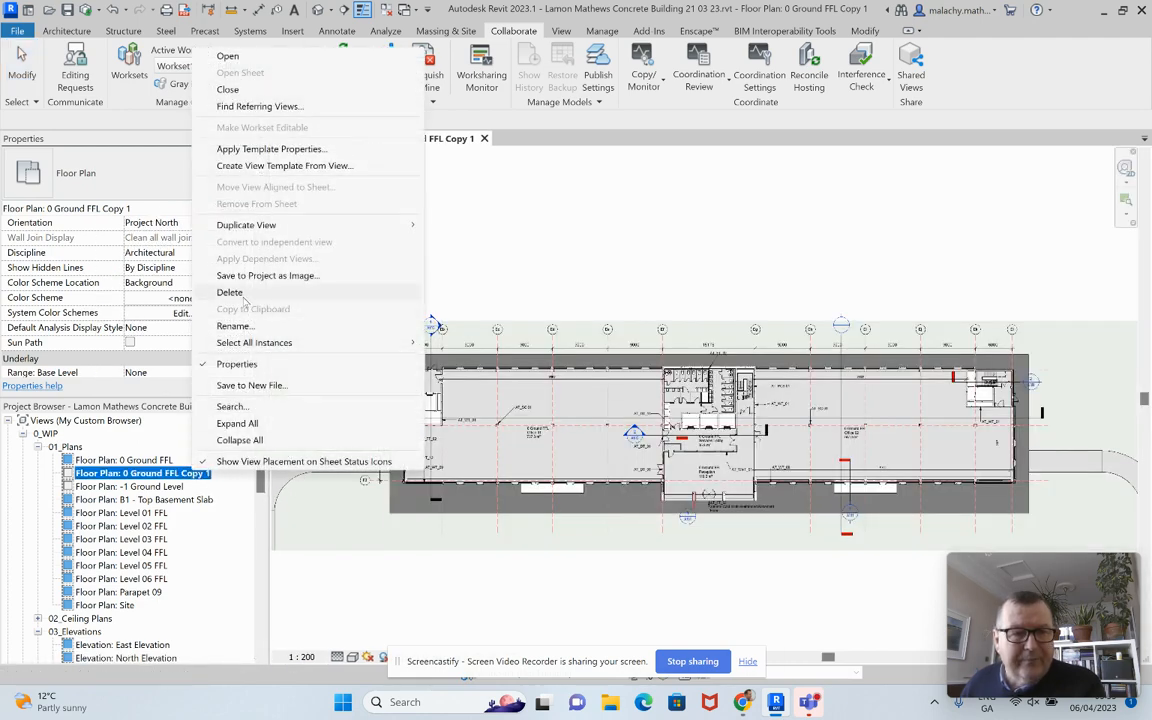
left_click(234, 326)
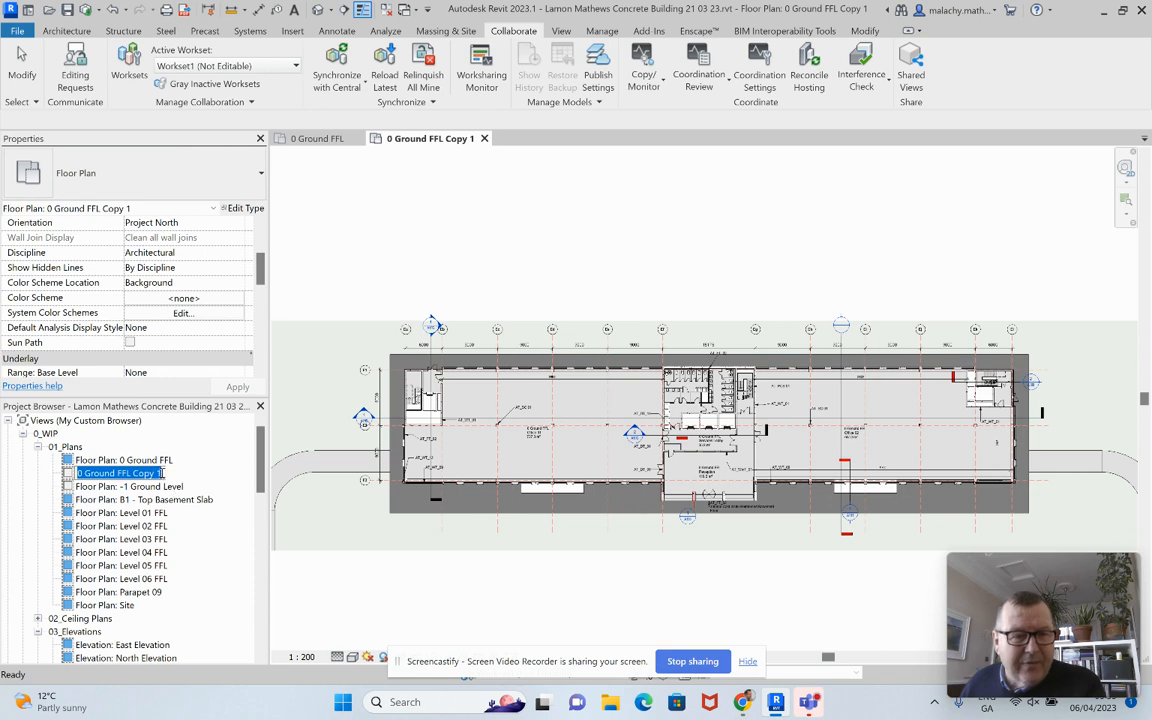
left_click_drag(160, 474, 133, 473)
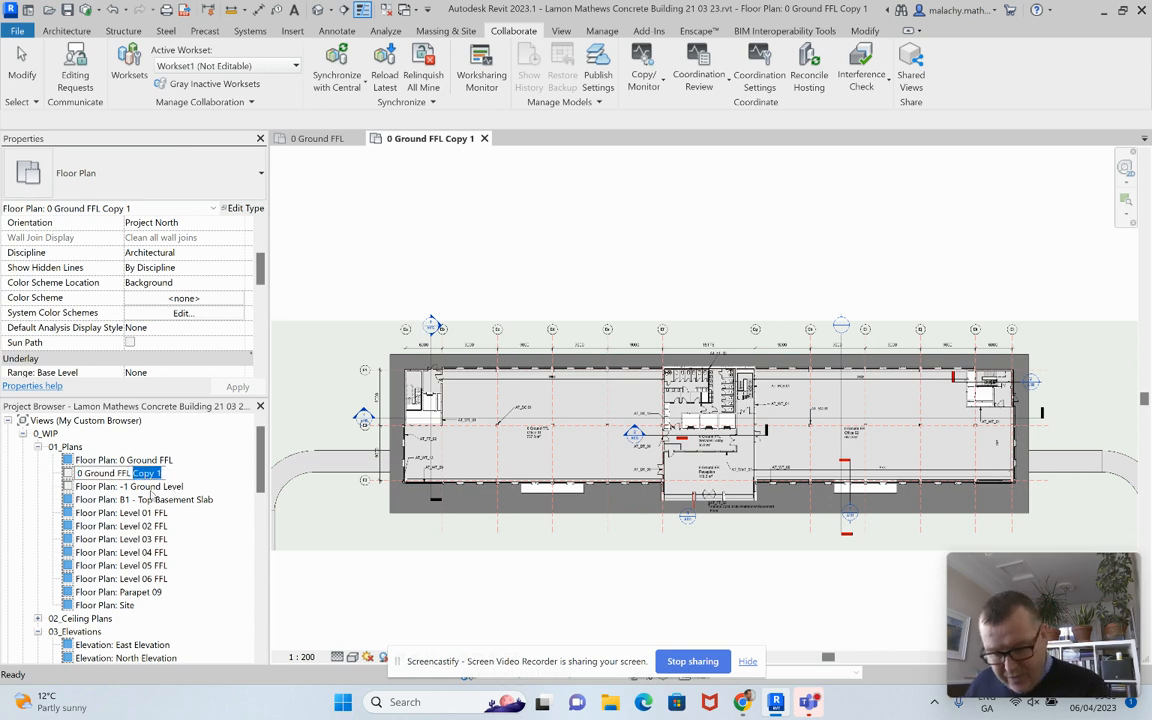
type("Fire")
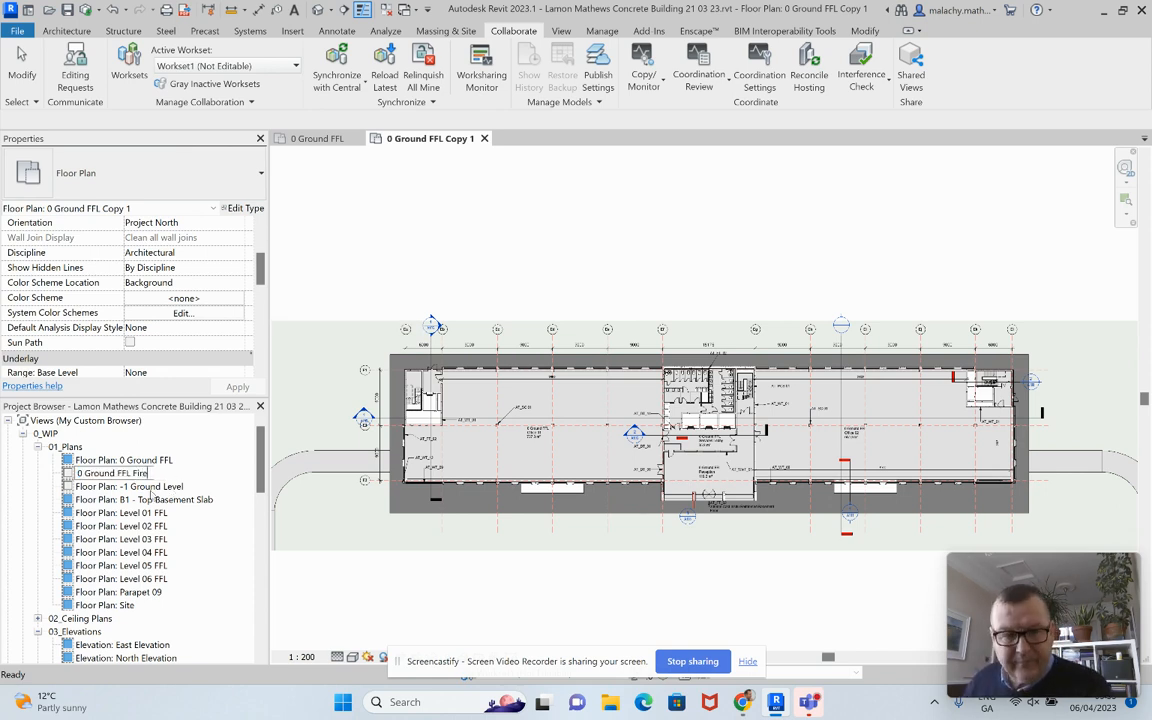
key("Return")
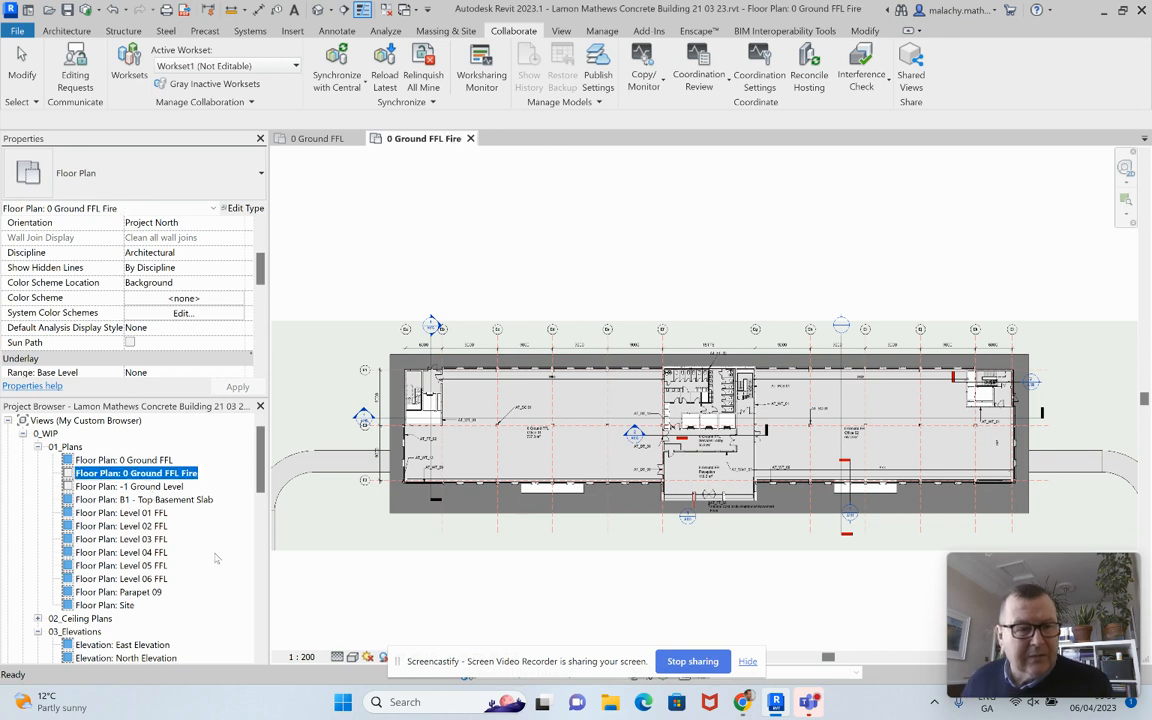
Step: Duplicate 0 Ground FFL with detailing again and name the copy 0 Ground FFL Access
left_click(154, 461)
right_click(154, 461)
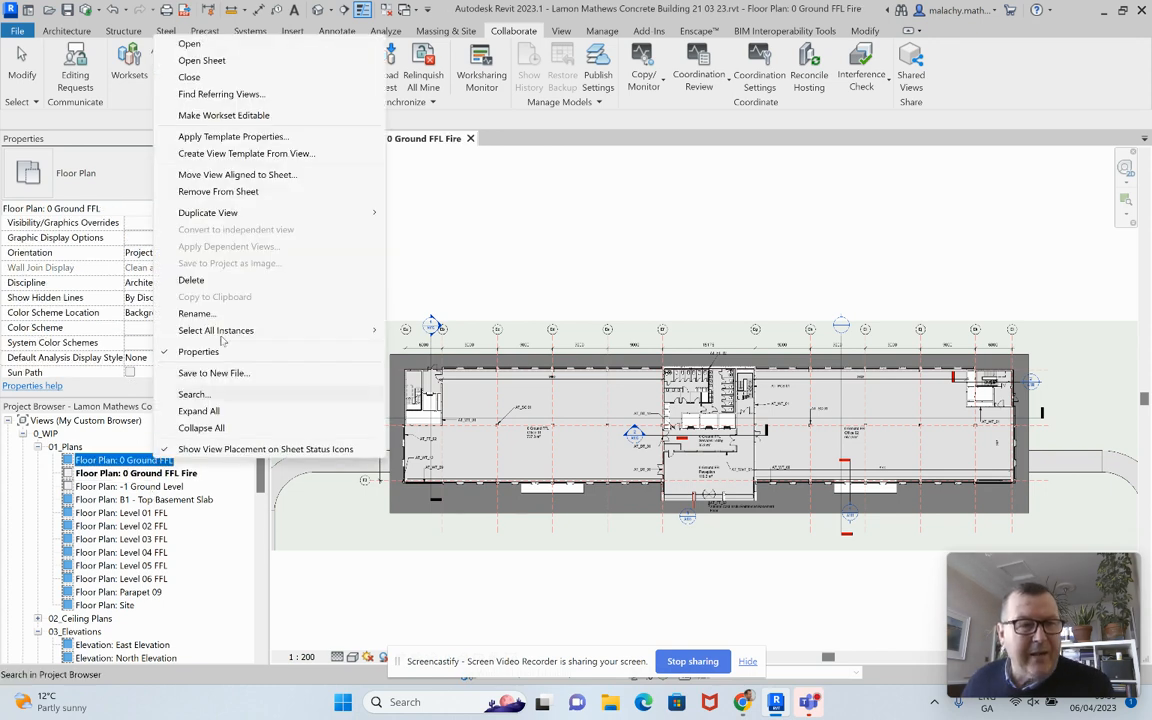
mouse_move(240, 212)
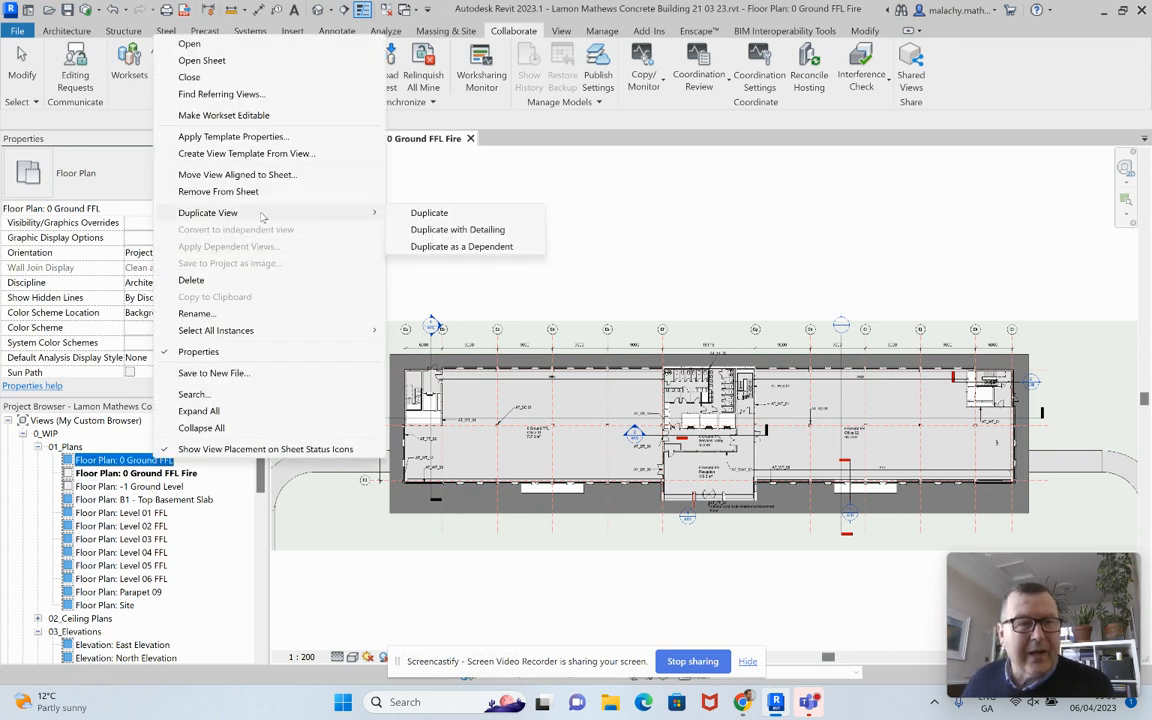
left_click(467, 231)
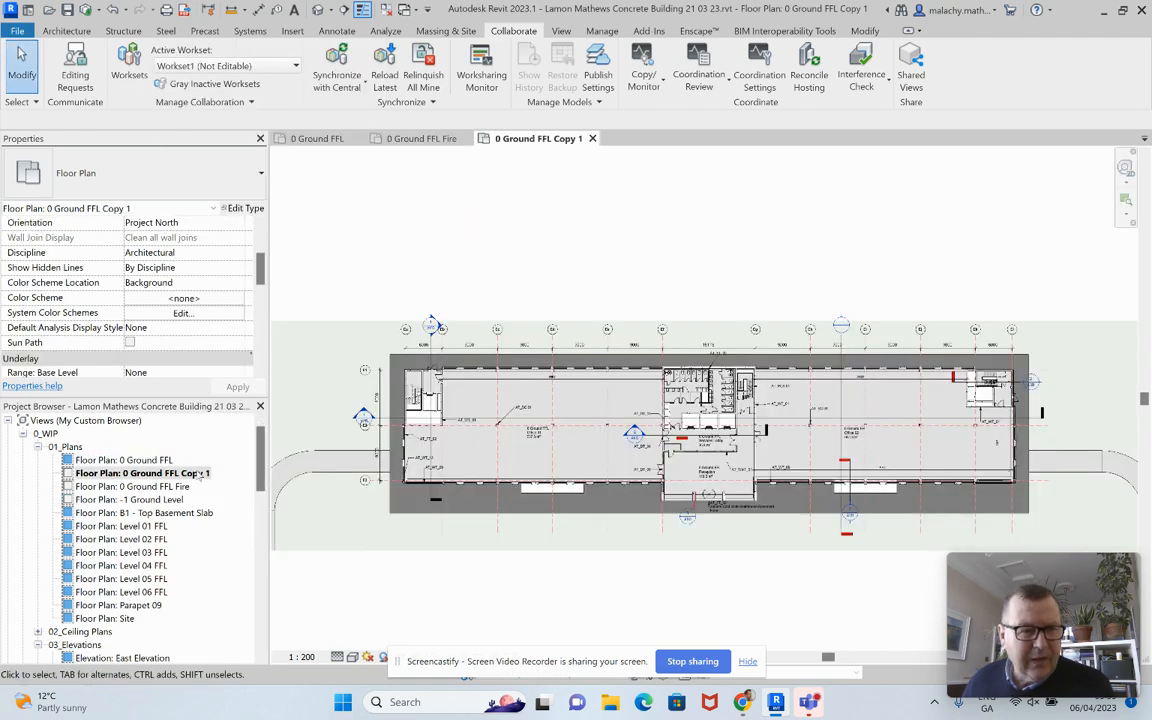
right_click(205, 474)
left_click(245, 328)
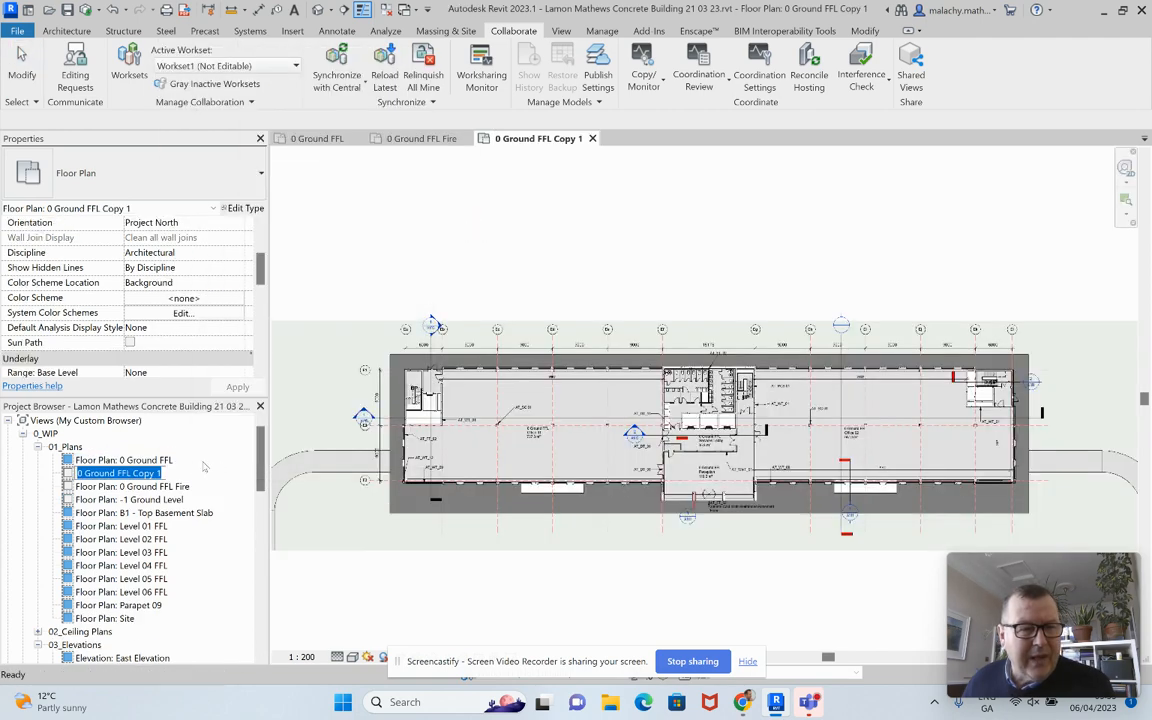
left_click_drag(160, 473, 133, 473)
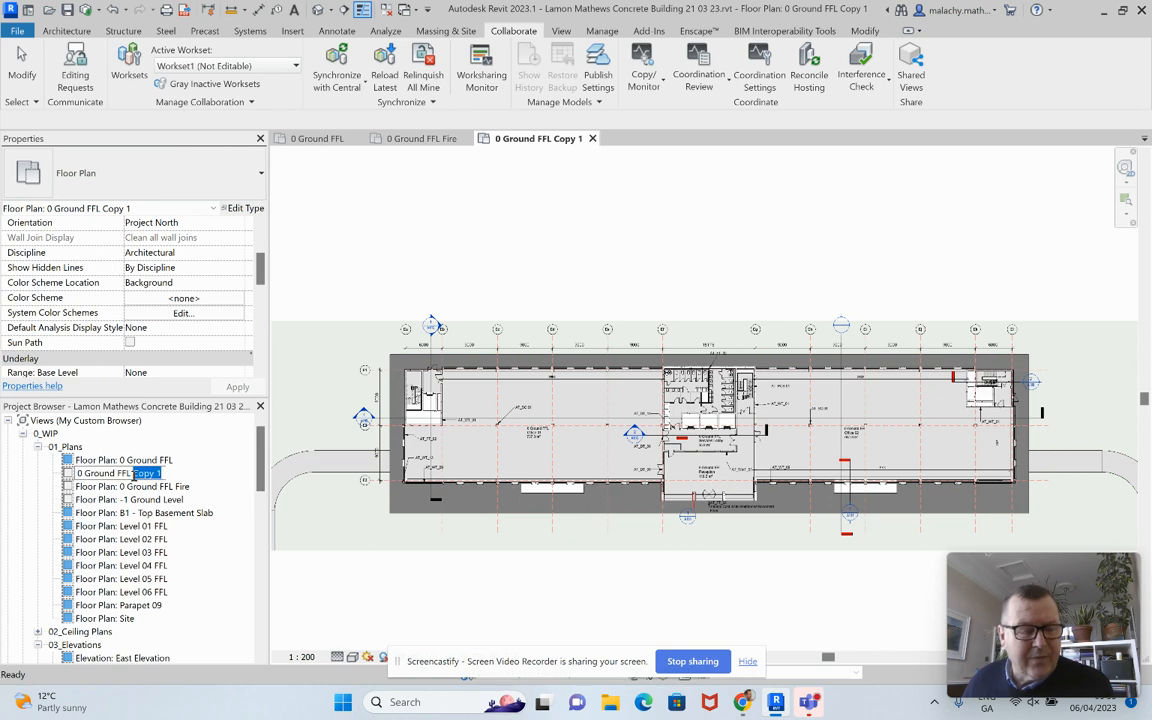
type("Access")
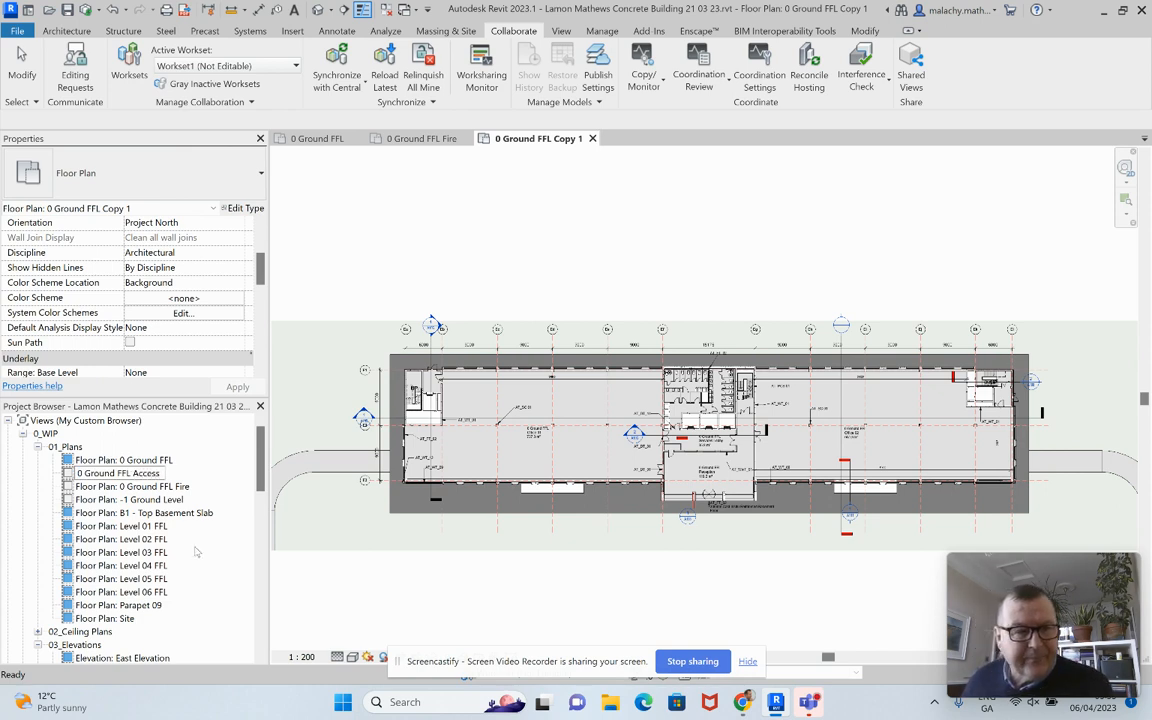
key("Return")
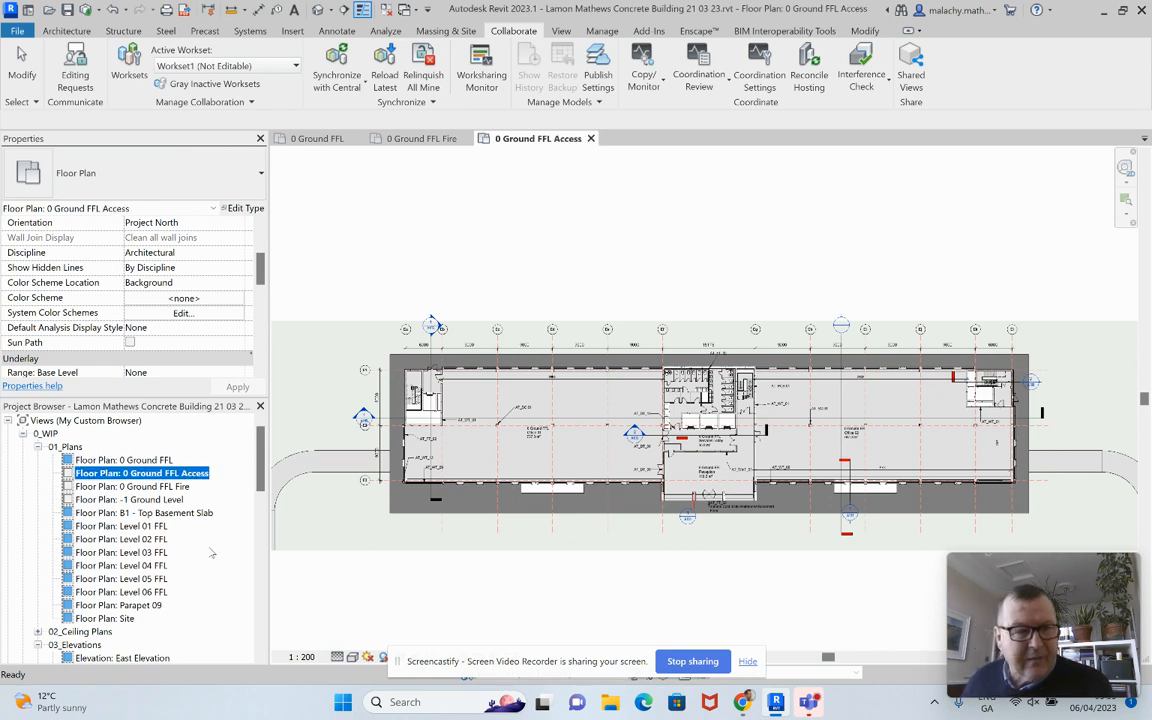
Step: Make a third detailed duplicate of 0 Ground FFL named 0 Ground FFL Services
left_click(150, 460)
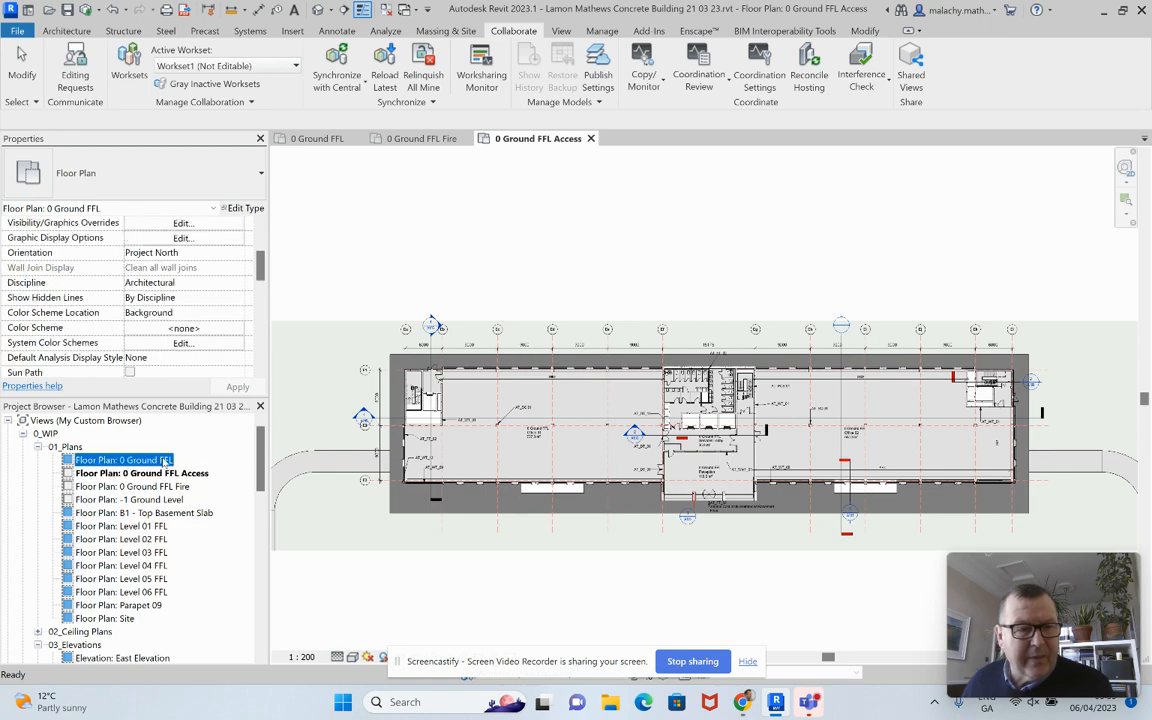
right_click(163, 460)
mouse_move(330, 212)
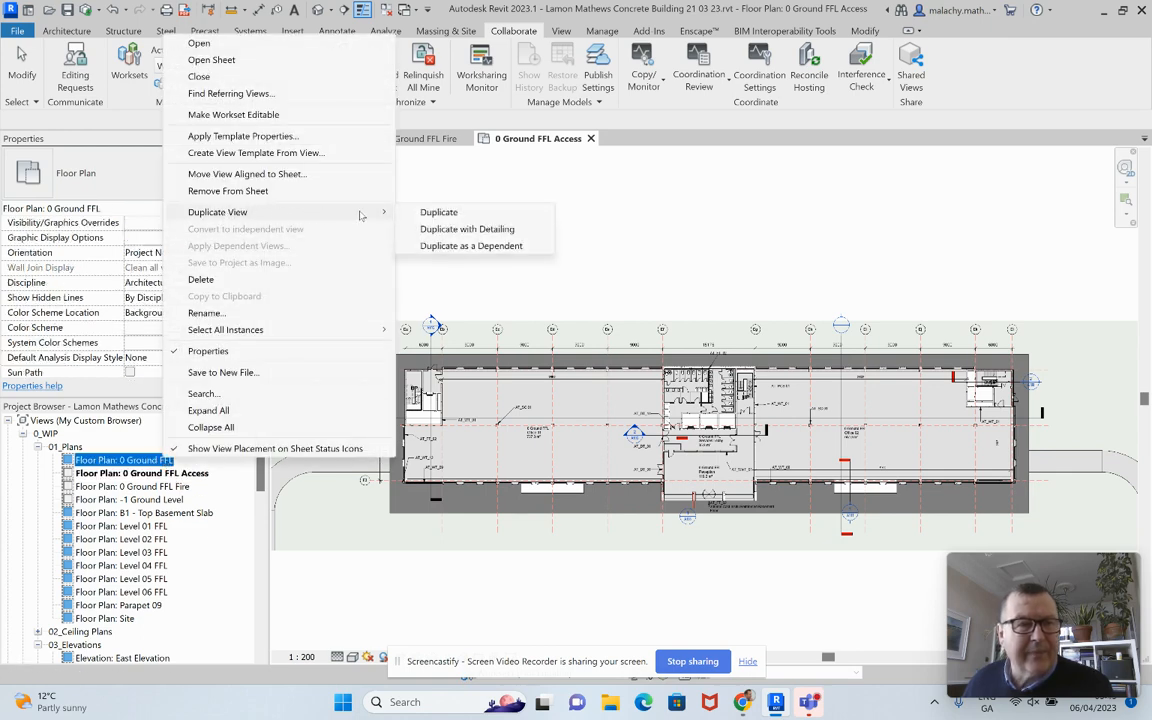
left_click(449, 228)
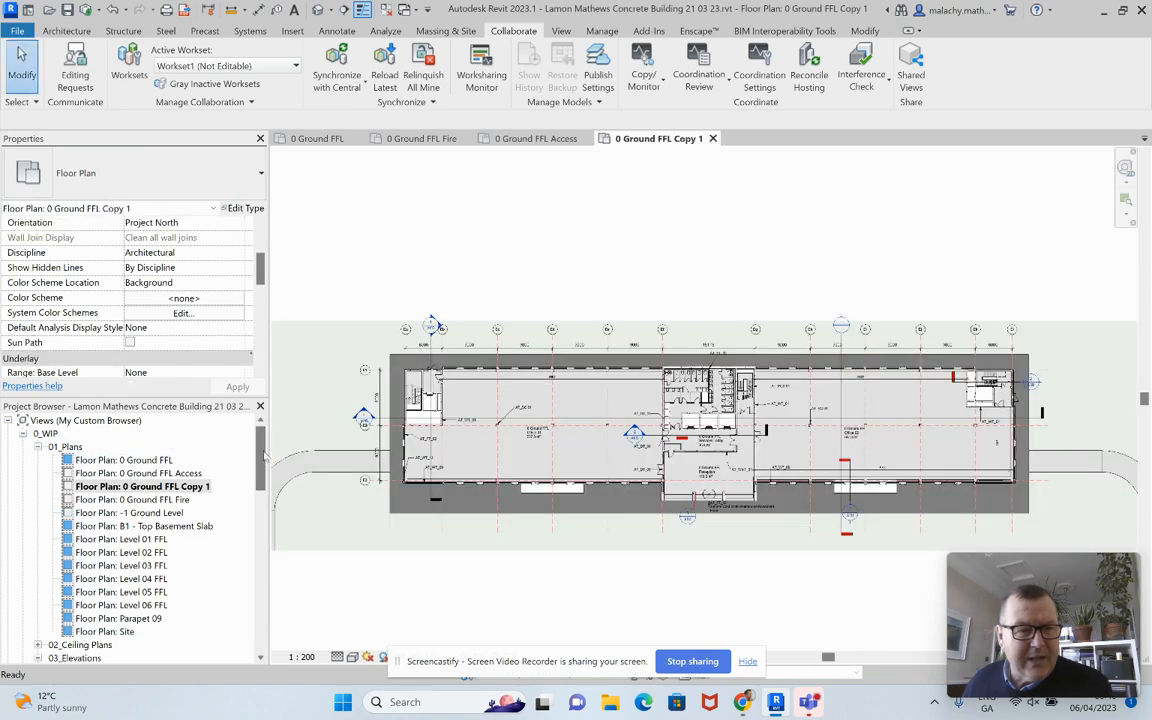
right_click(197, 488)
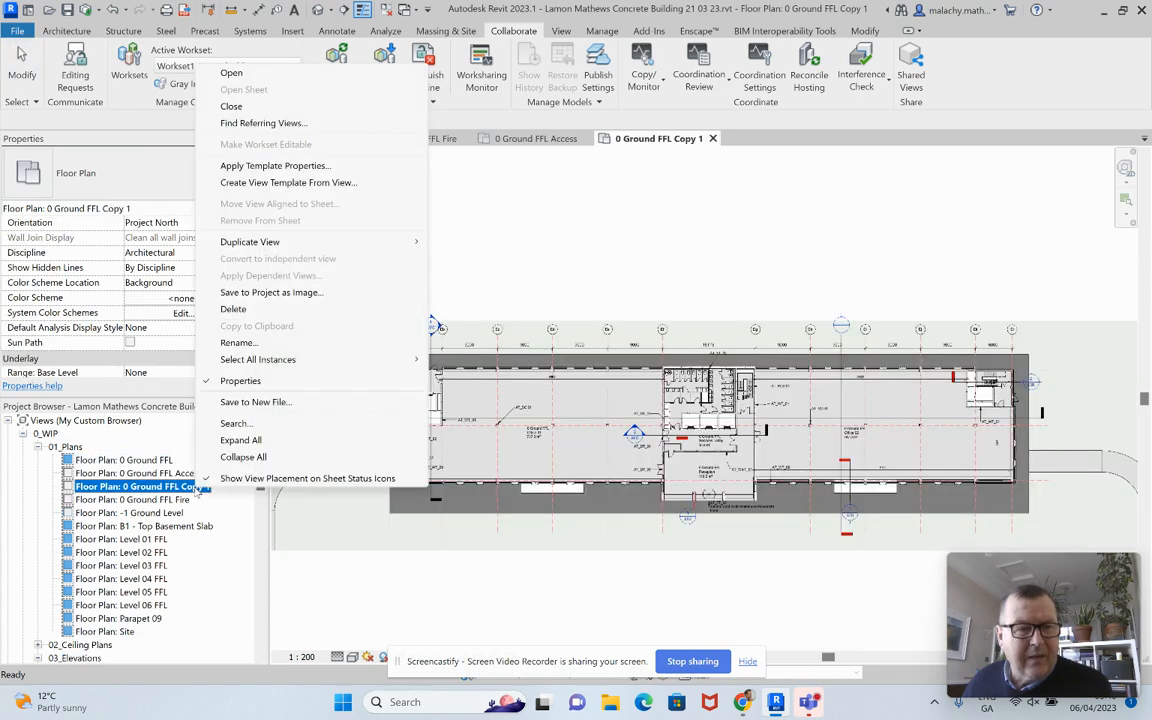
left_click(232, 342)
left_click_drag(160, 487, 134, 489)
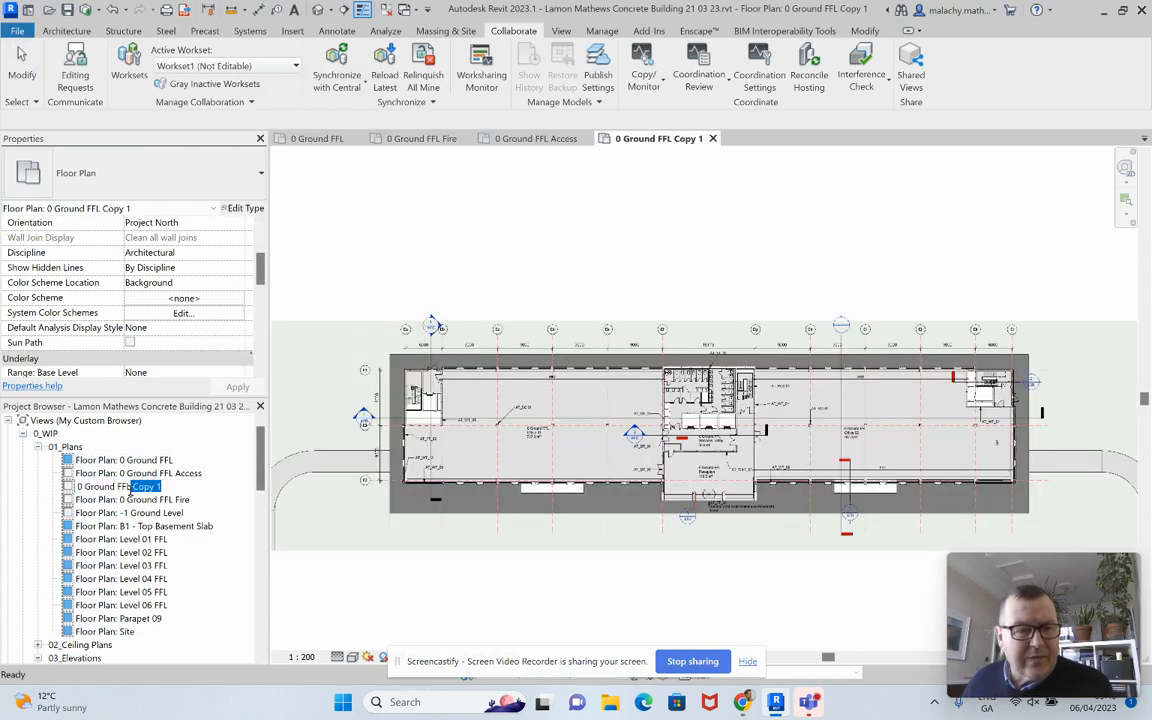
type("Se")
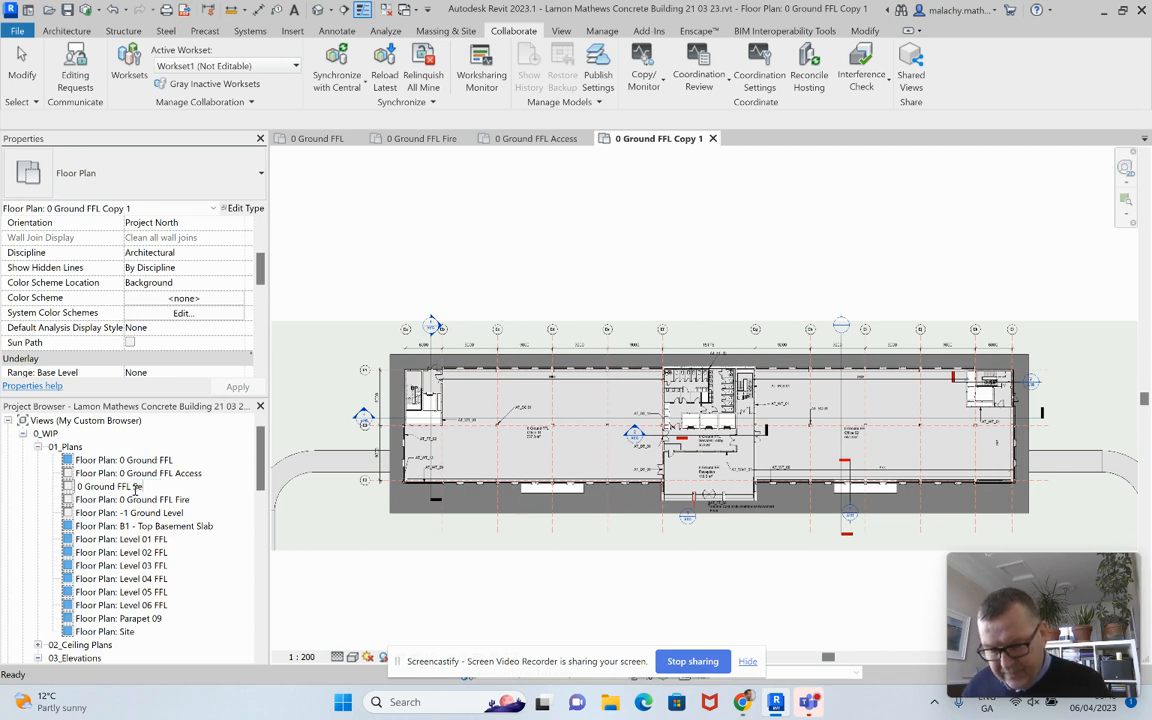
type("rvices")
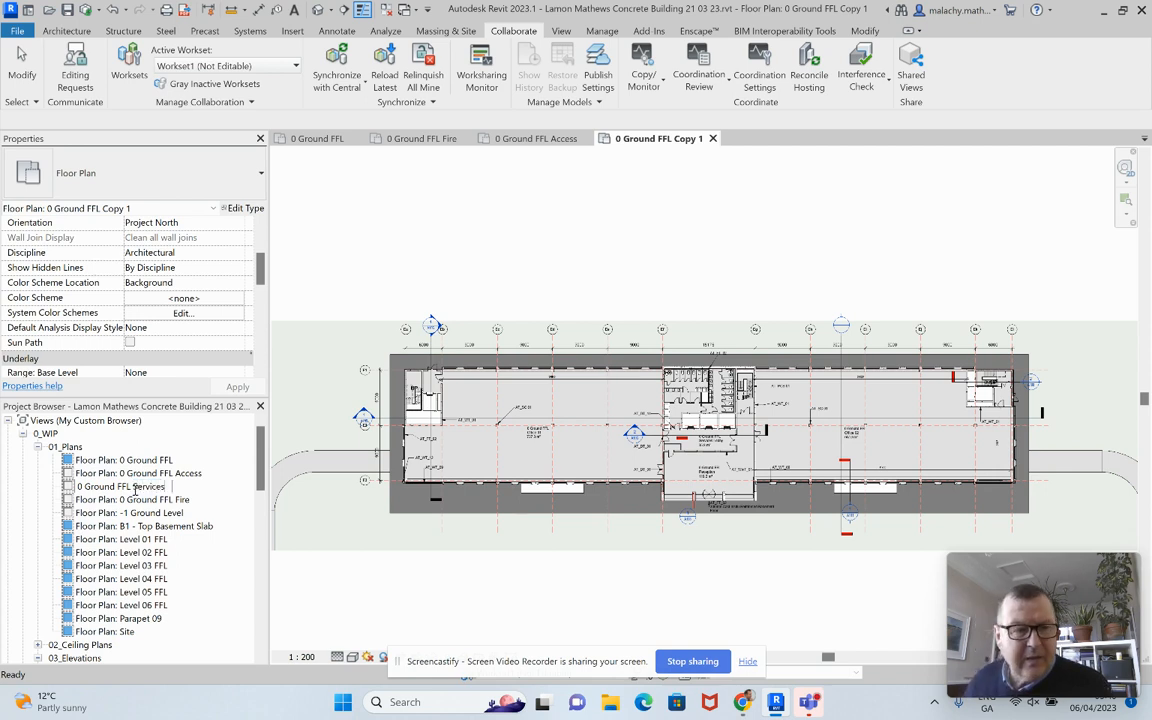
key("Return")
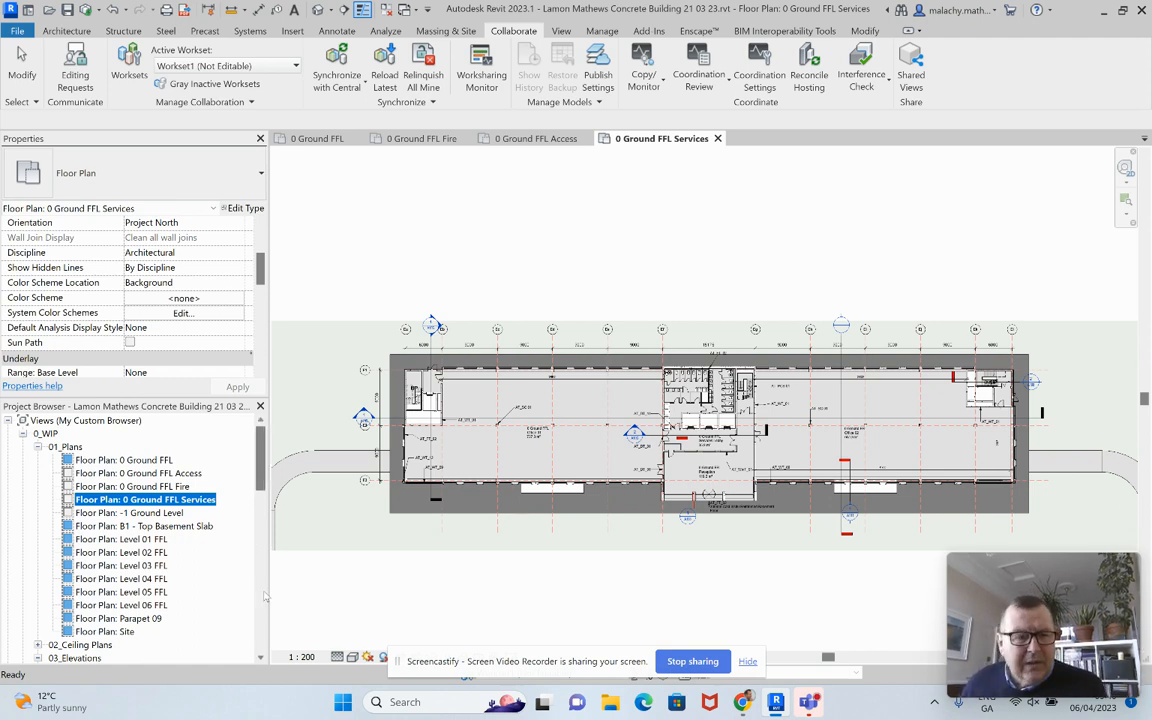
Step: Duplicate Level 01 FFL with detailing and rename the copy Level 01 FFL Fire
left_click(150, 540)
right_click(160, 540)
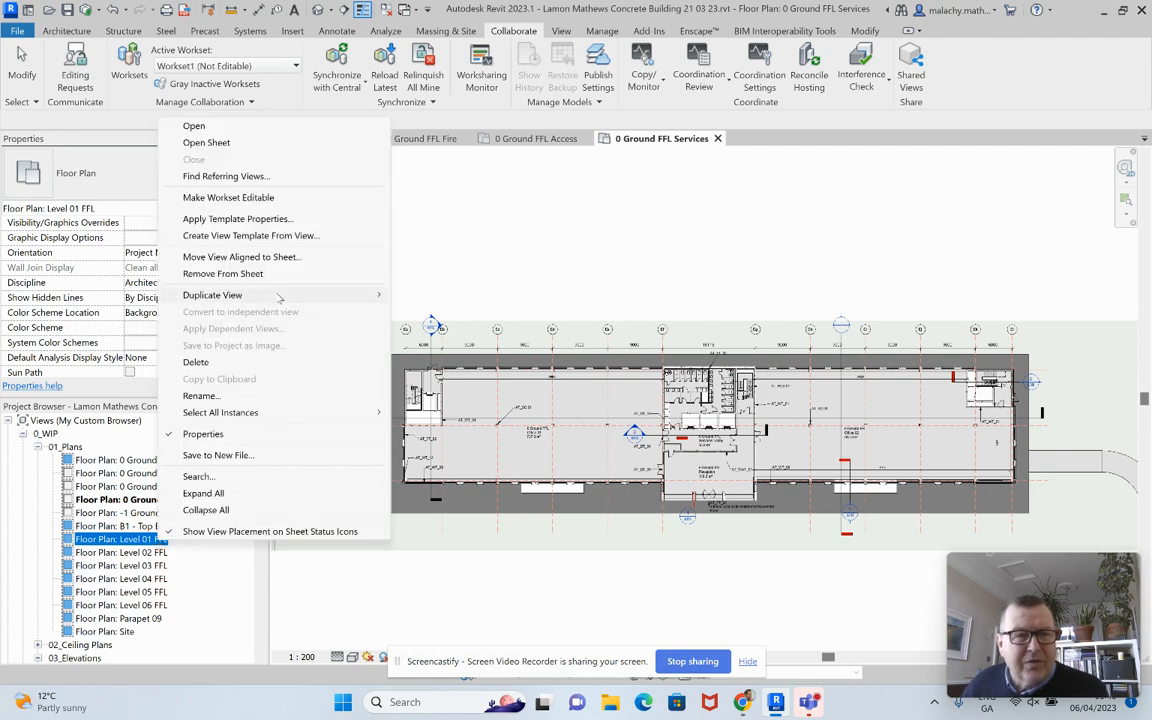
mouse_move(330, 295)
left_click(481, 313)
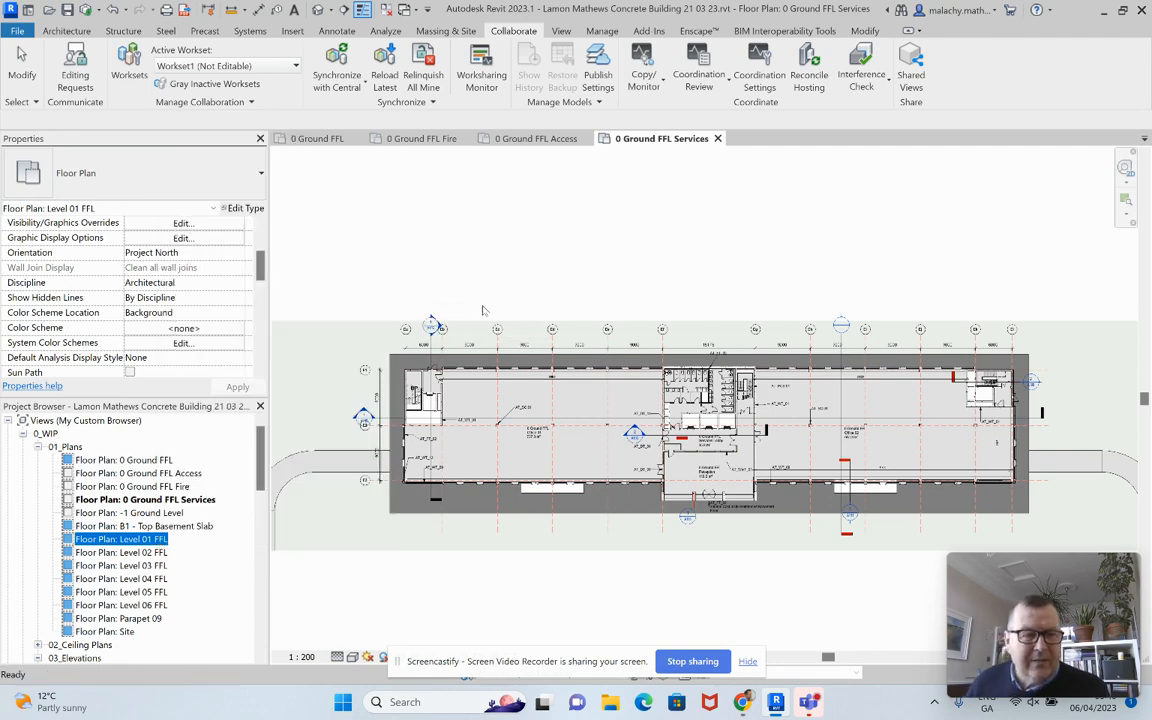
right_click(197, 552)
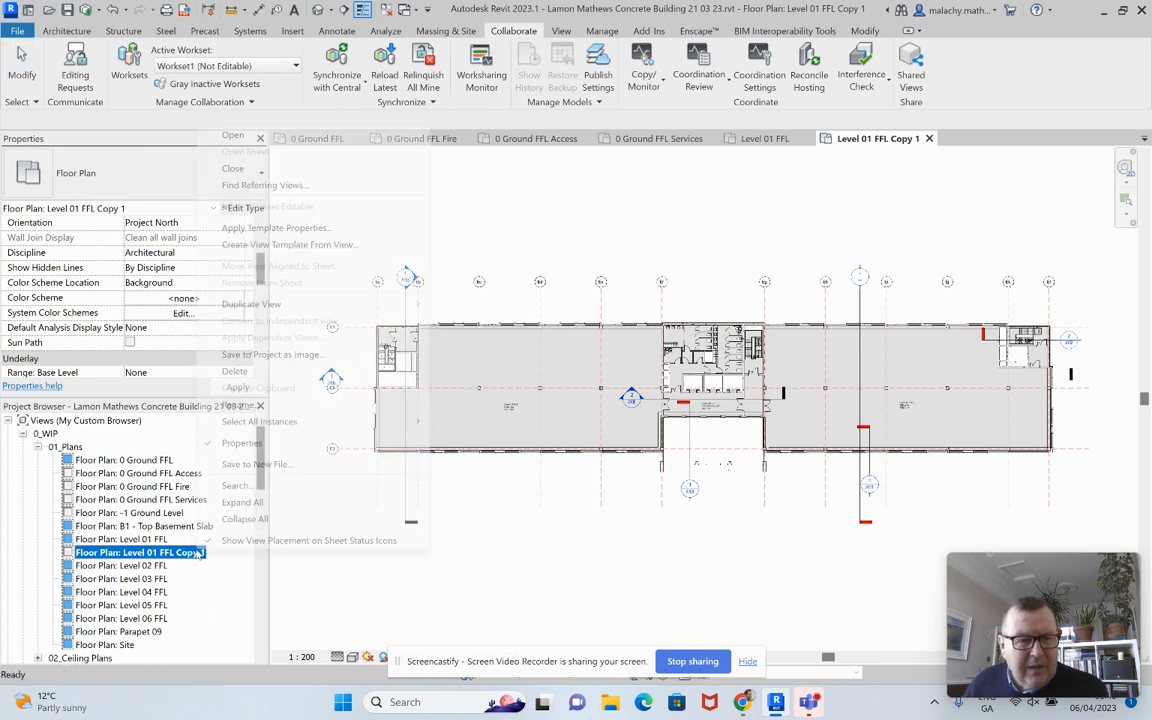
left_click(240, 405)
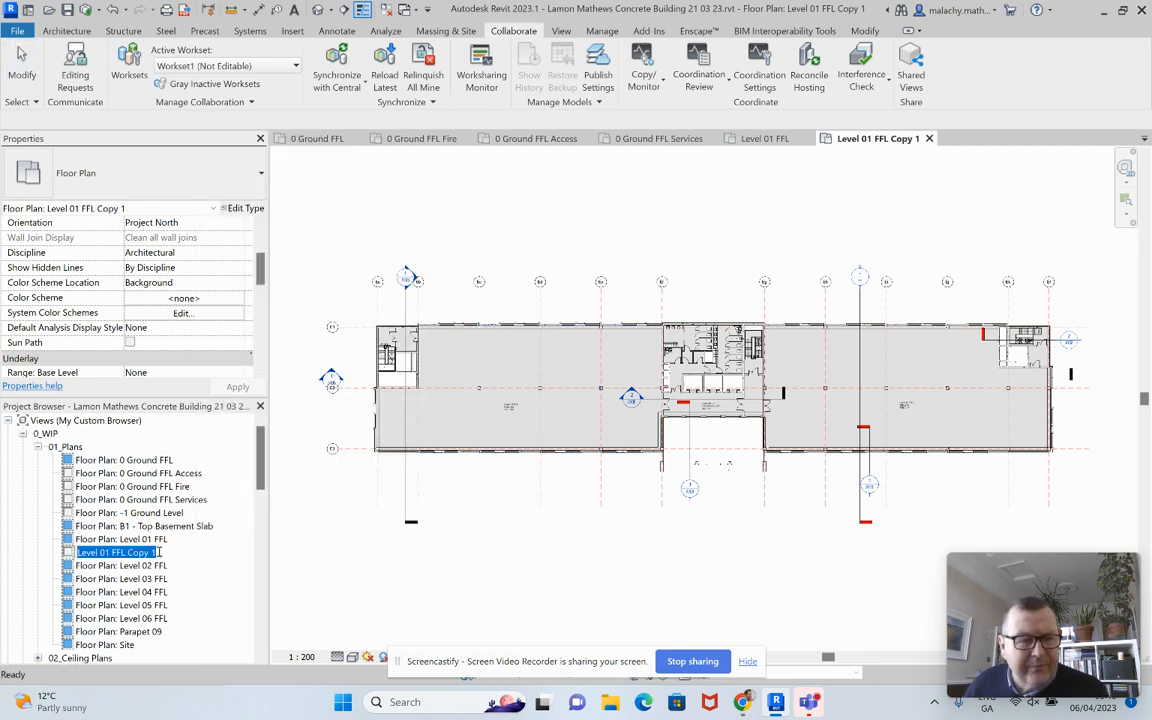
left_click_drag(156, 553, 129, 555)
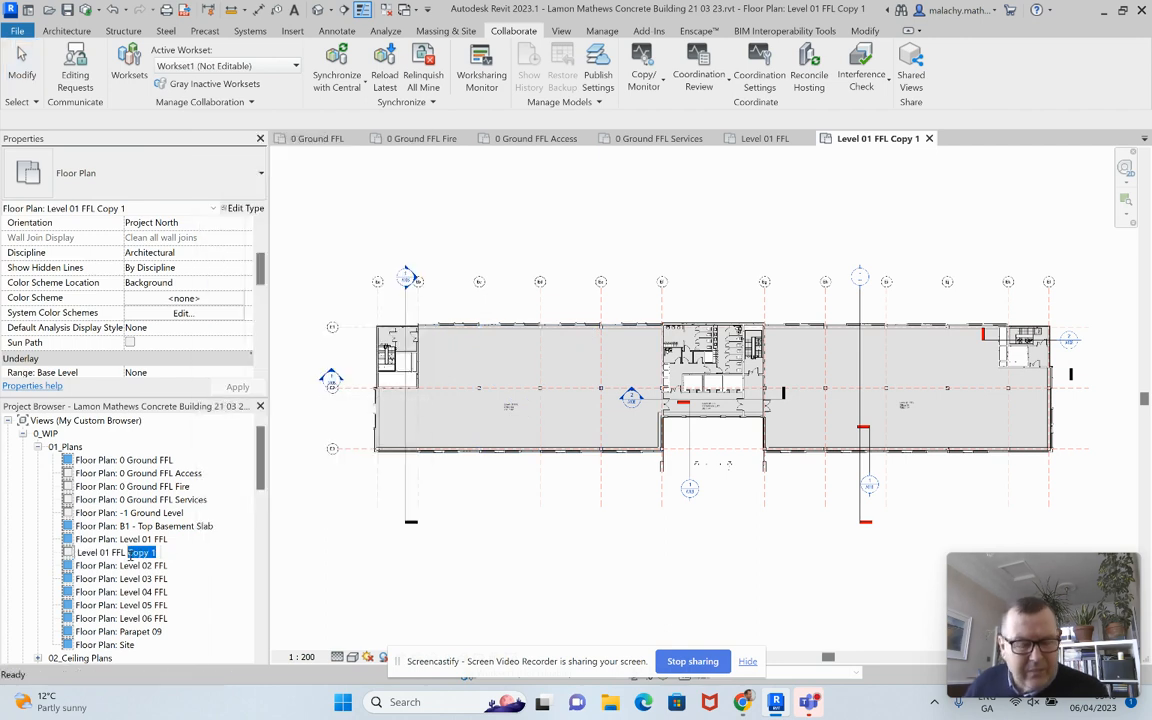
key("BackSpace")
type("Fire")
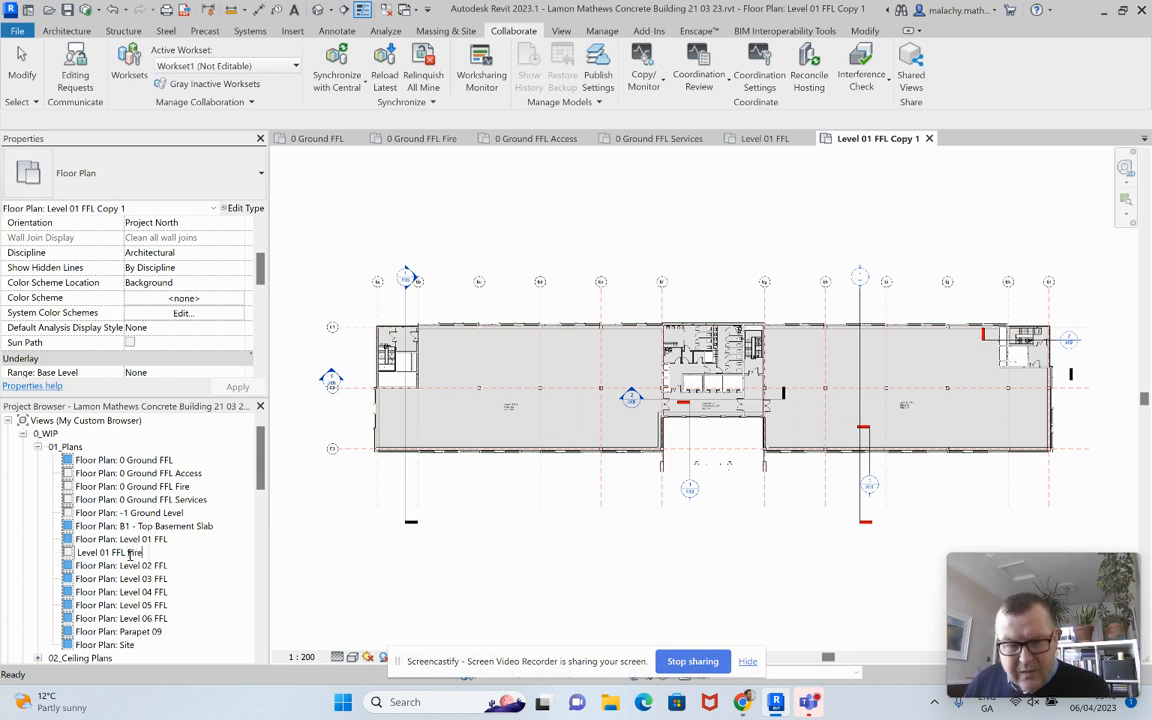
key("Return")
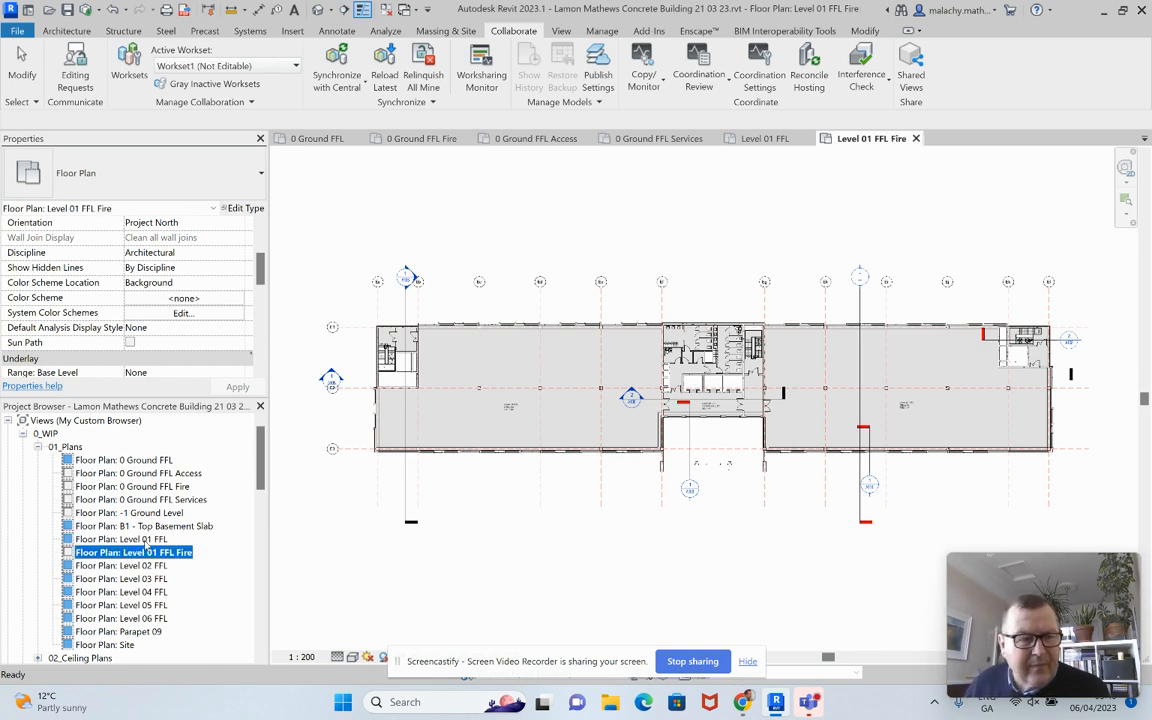
Step: Make a second detailed copy of Level 01 FFL named Level 01 FFL Access
right_click(142, 539)
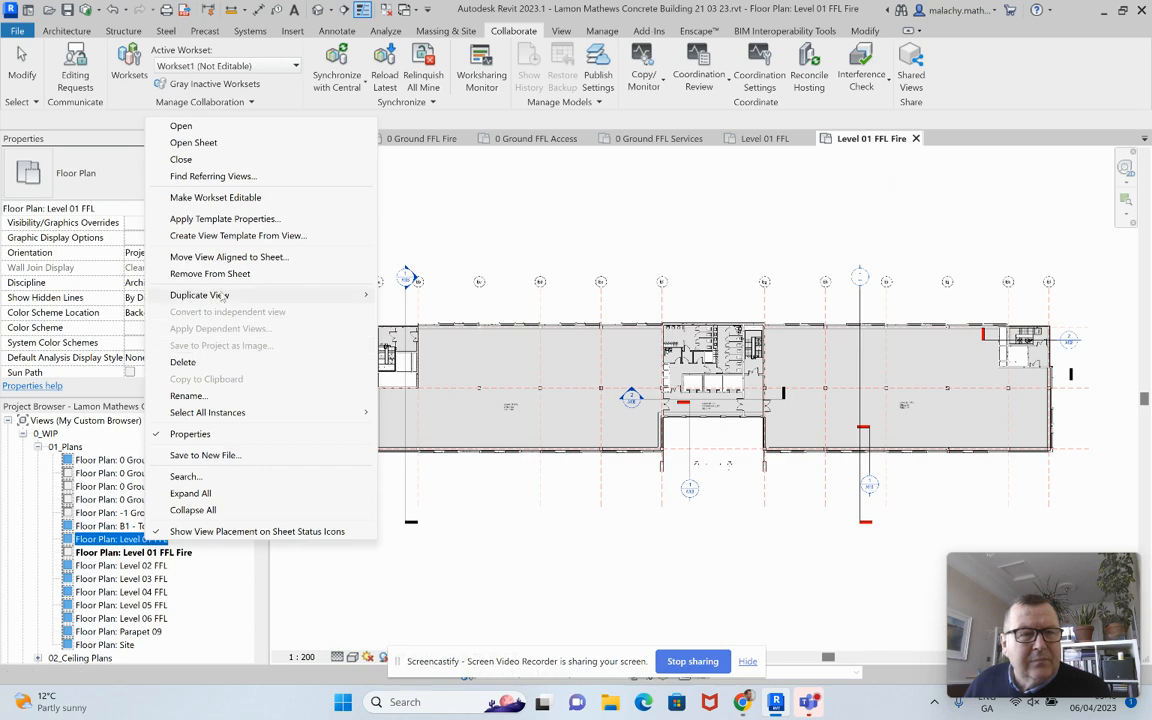
mouse_move(216, 295)
left_click(440, 312)
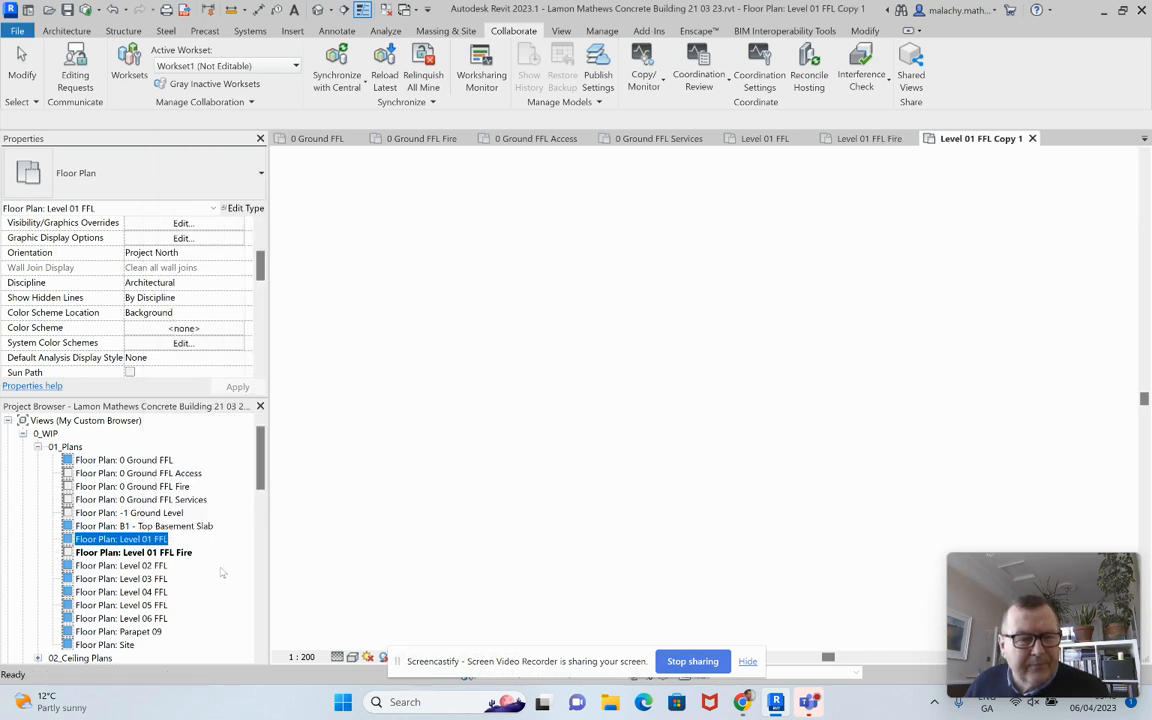
right_click(200, 552)
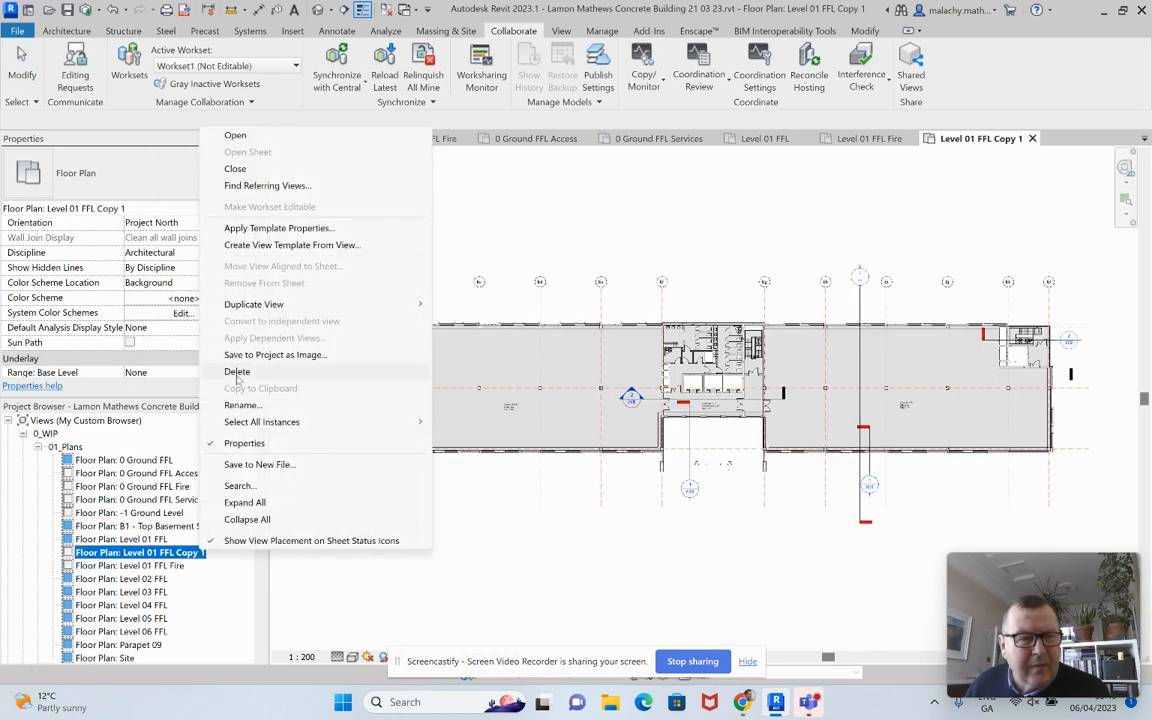
left_click(241, 405)
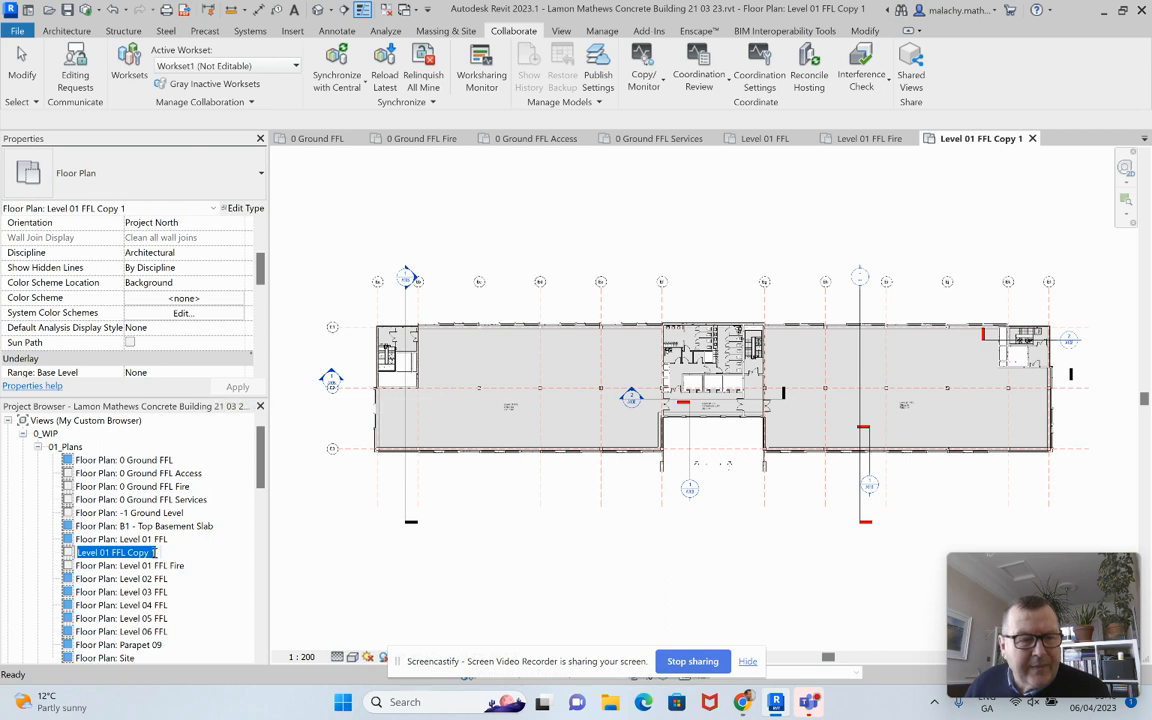
left_click_drag(157, 553, 131, 553)
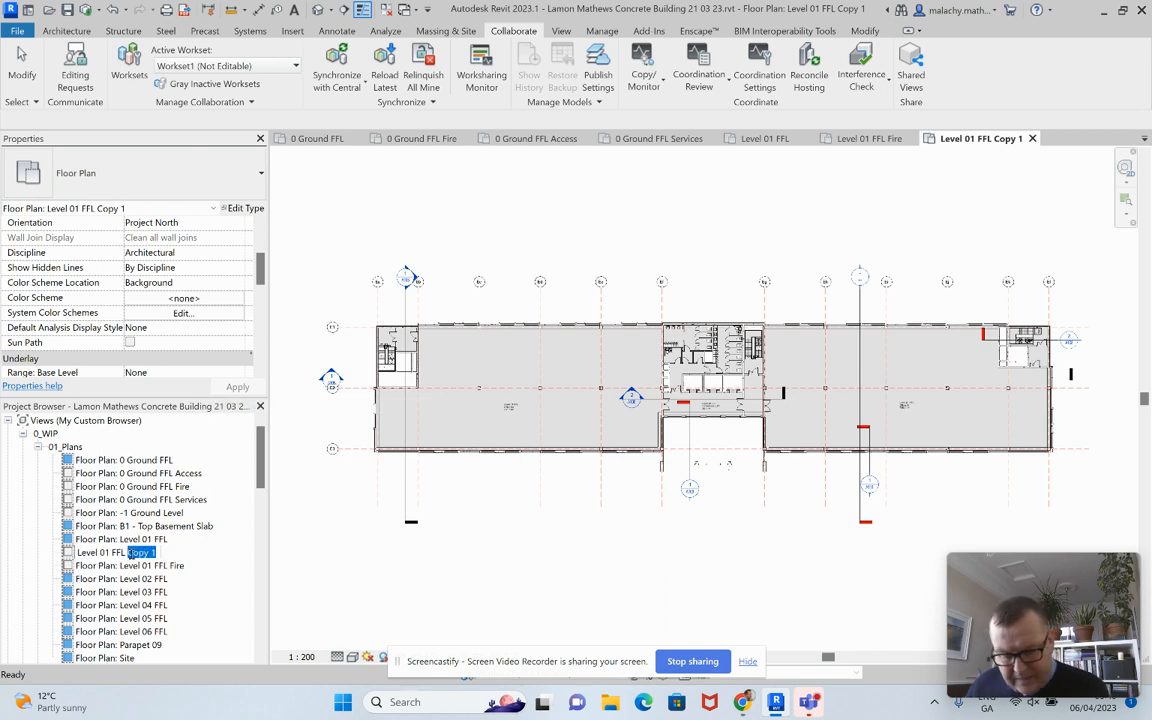
key("BackSpace")
type("Access")
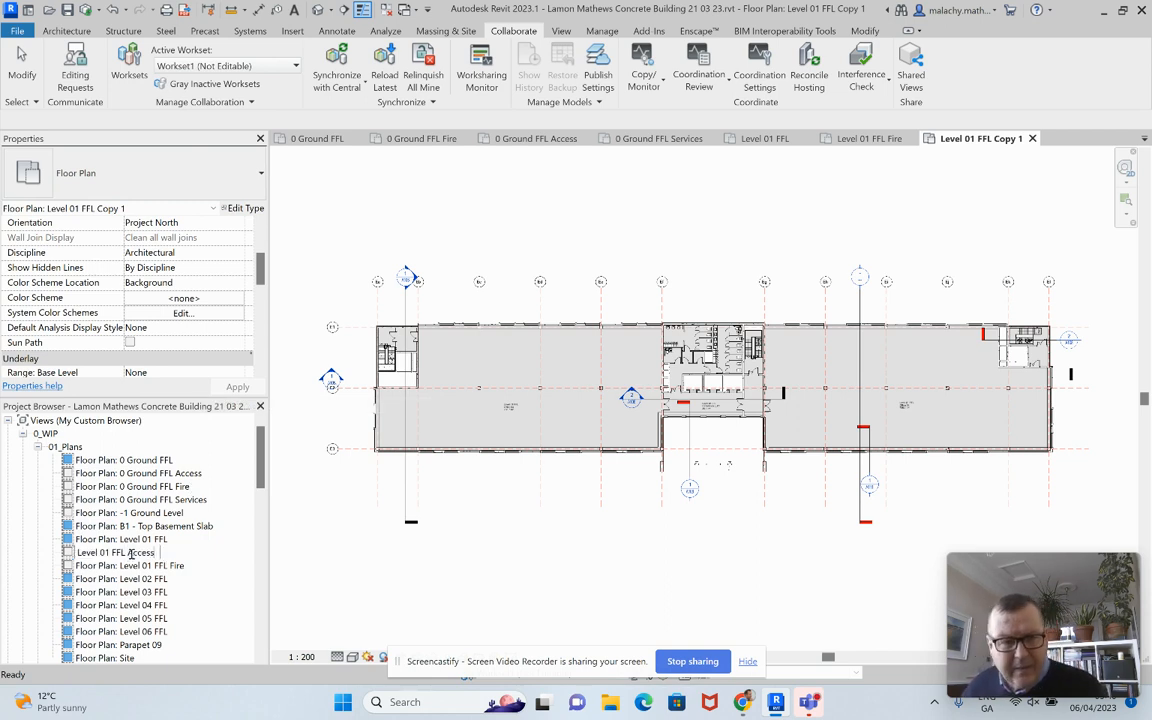
key("Return")
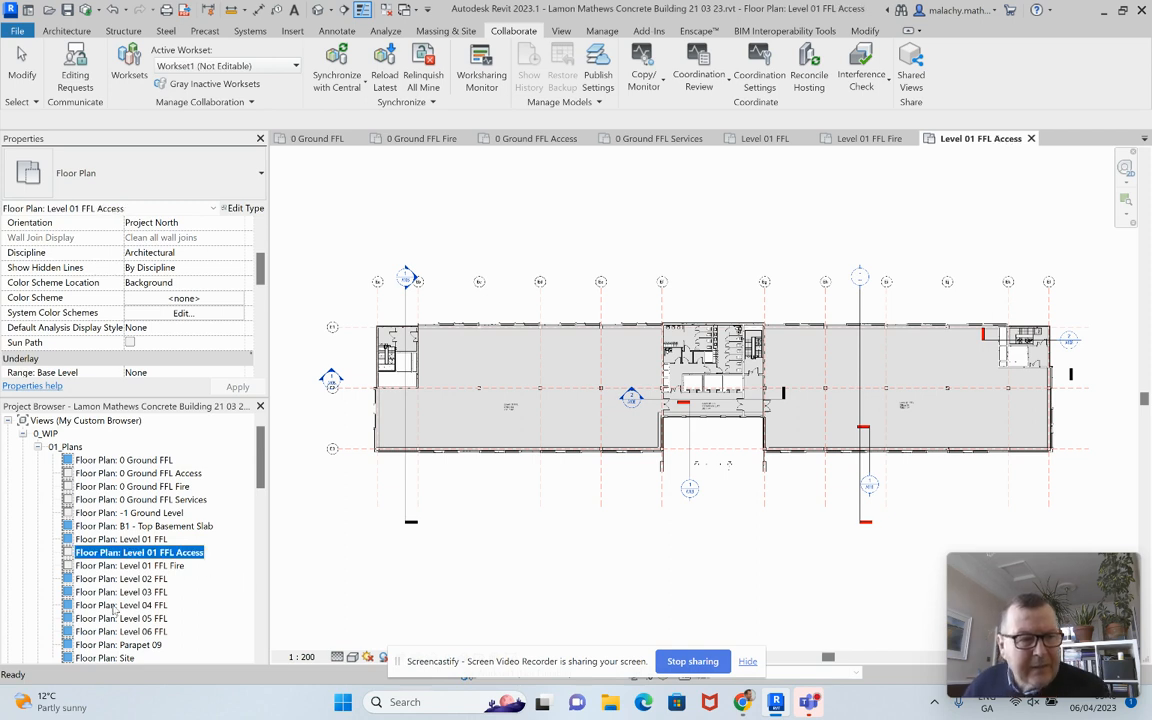
Step: Make a third detailed copy of Level 01 FFL named Level 01 FFL Services
left_click(120, 539)
right_click(142, 539)
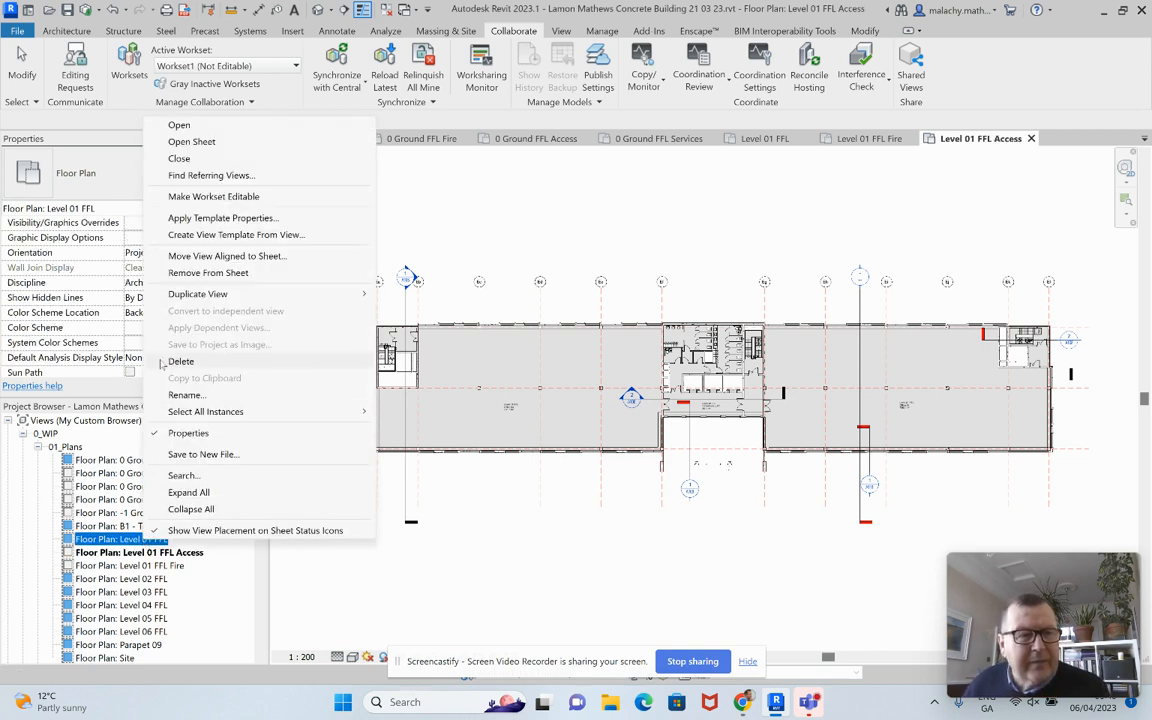
mouse_move(200, 294)
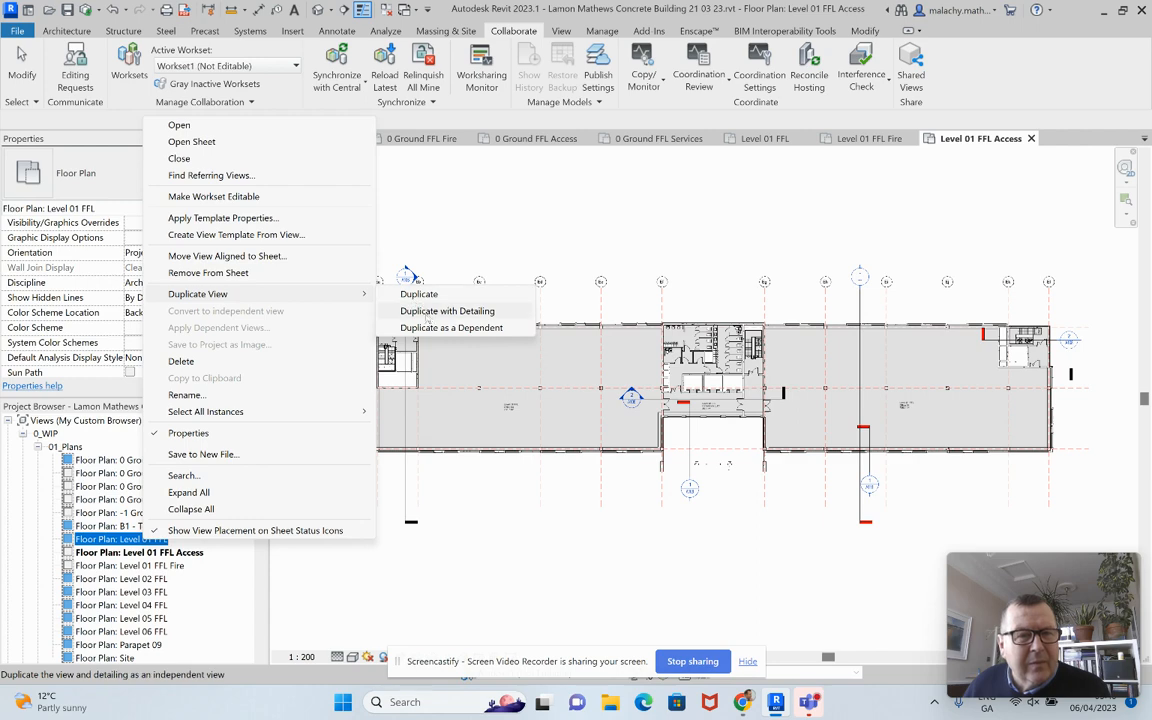
left_click(430, 311)
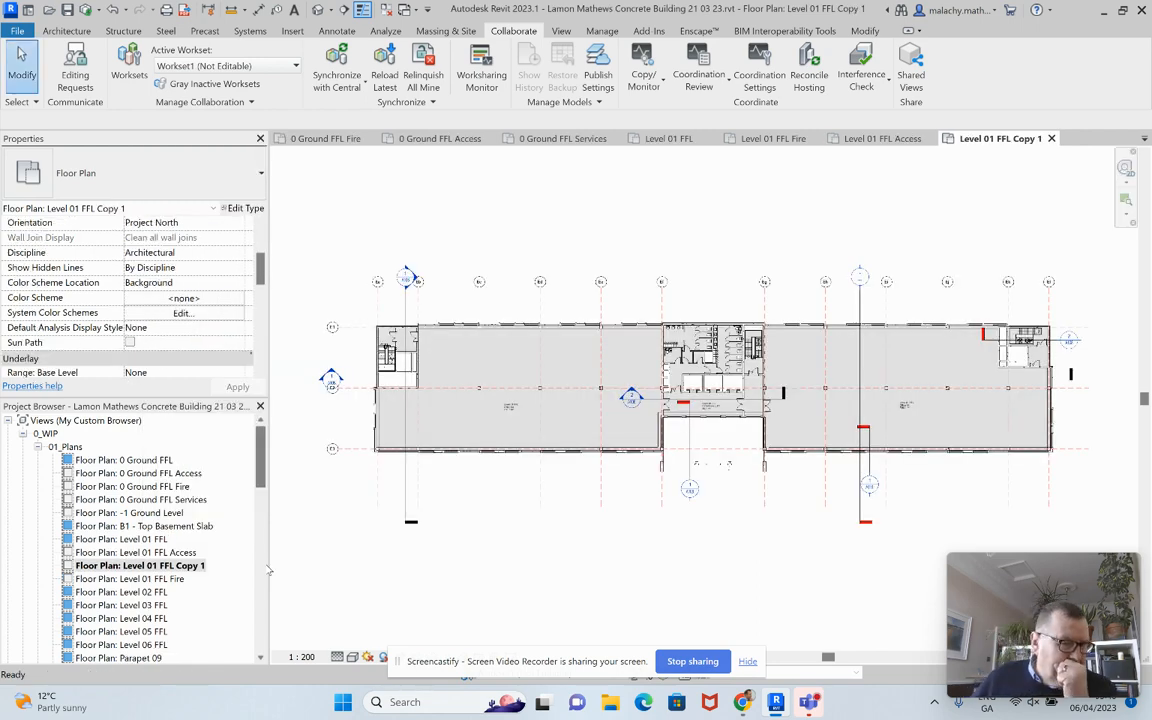
right_click(198, 565)
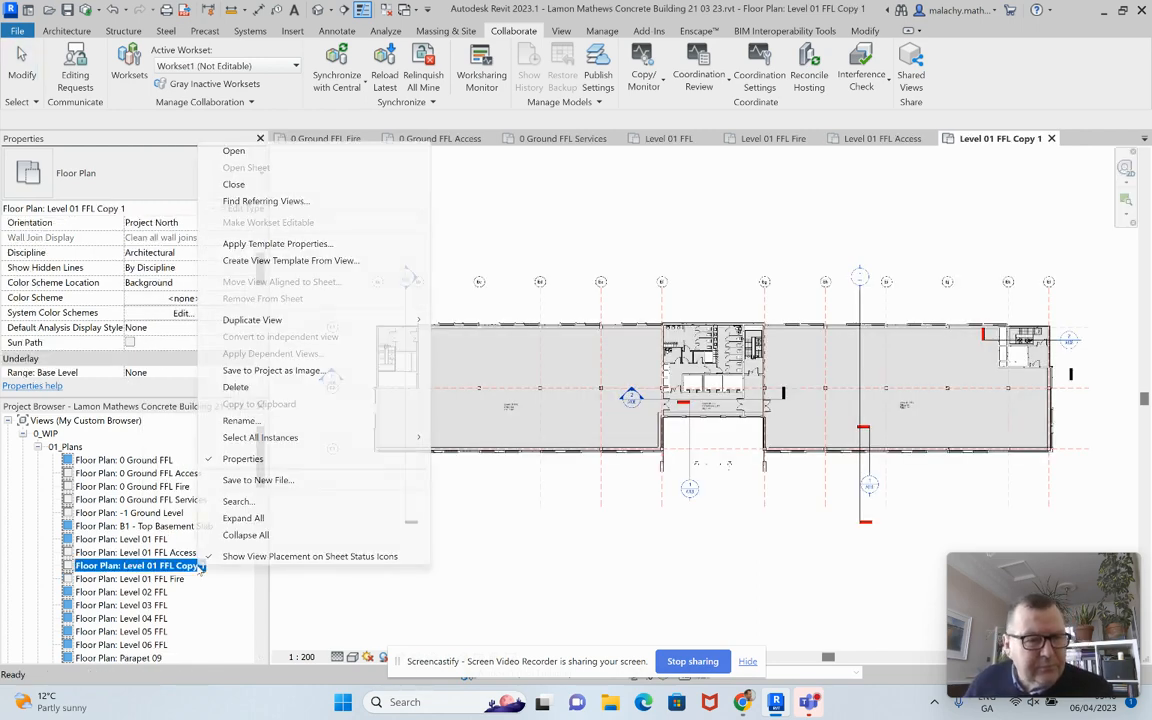
left_click(262, 428)
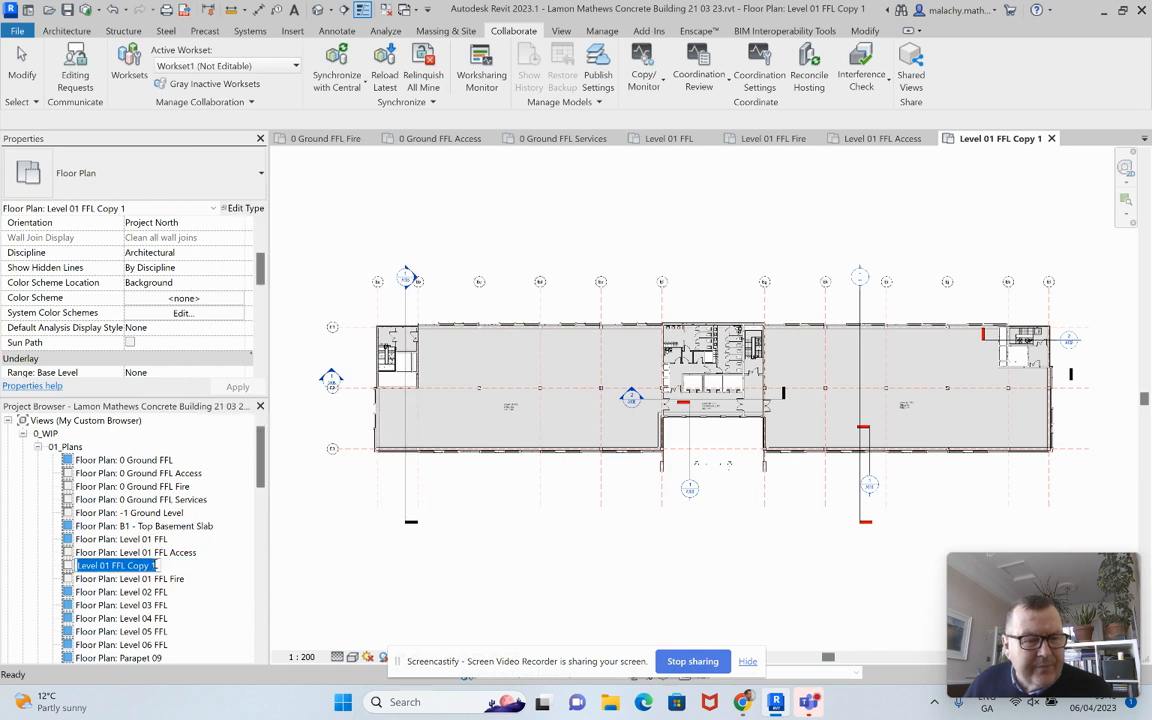
left_click_drag(155, 566, 127, 566)
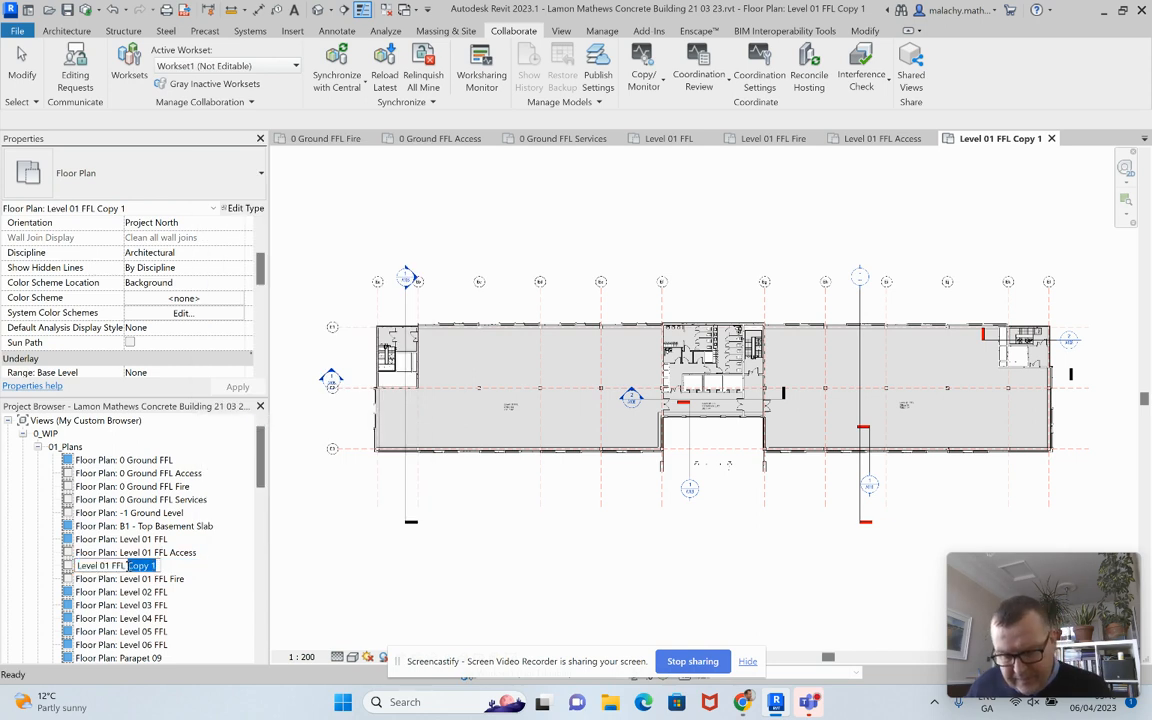
type("Servi")
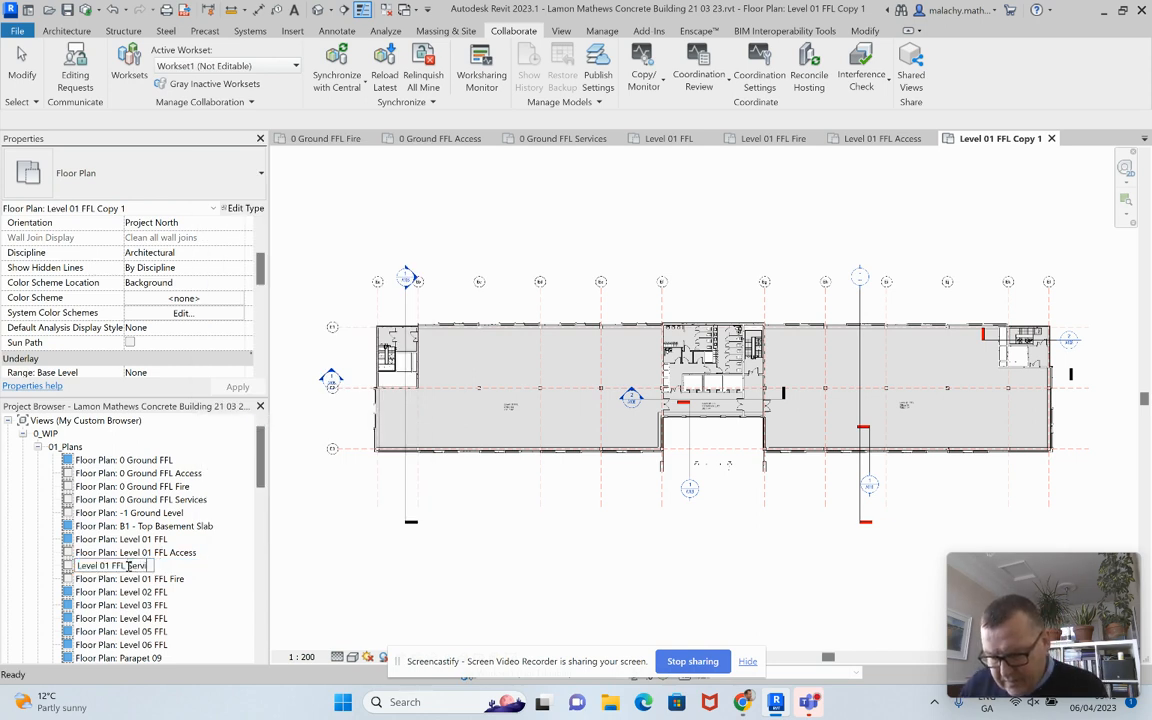
type("ces")
key("Return")
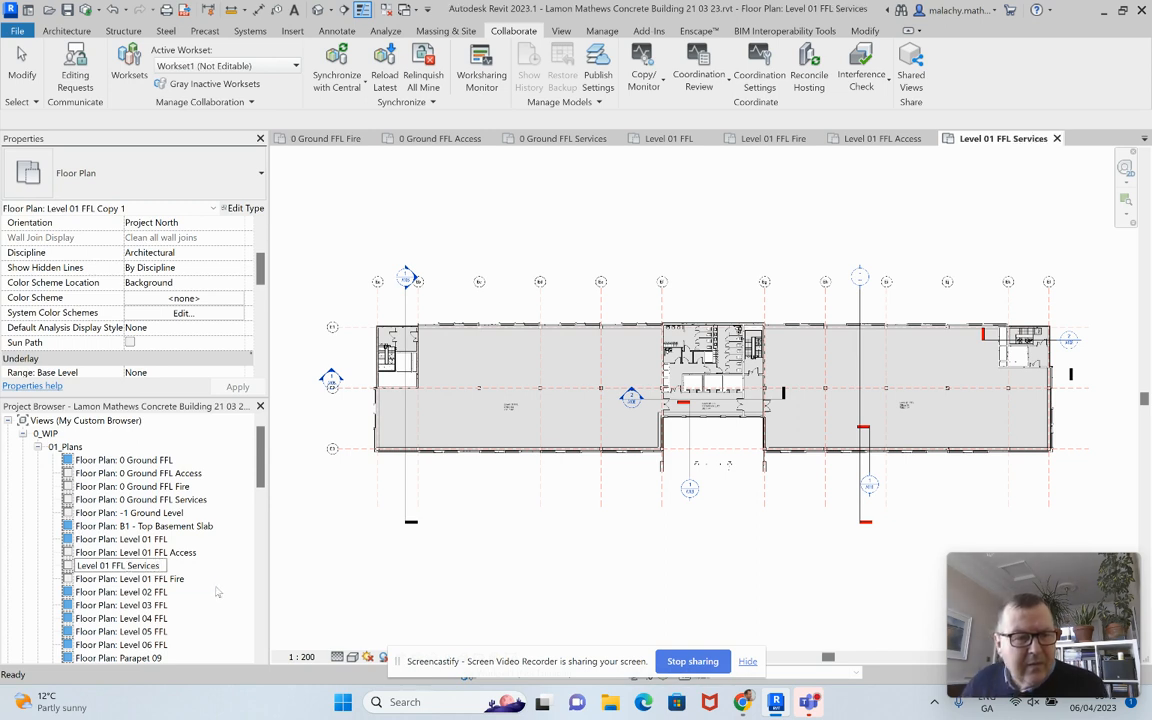
scroll(220, 580, "down", 2)
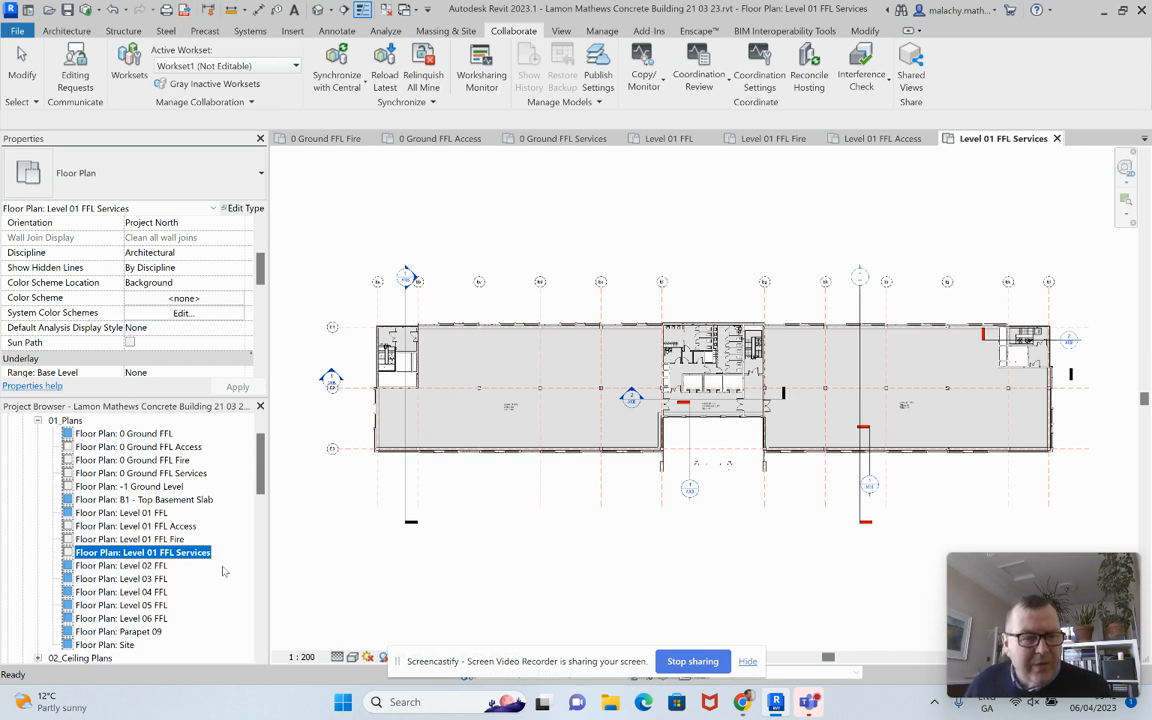
scroll(224, 572, "down", 3)
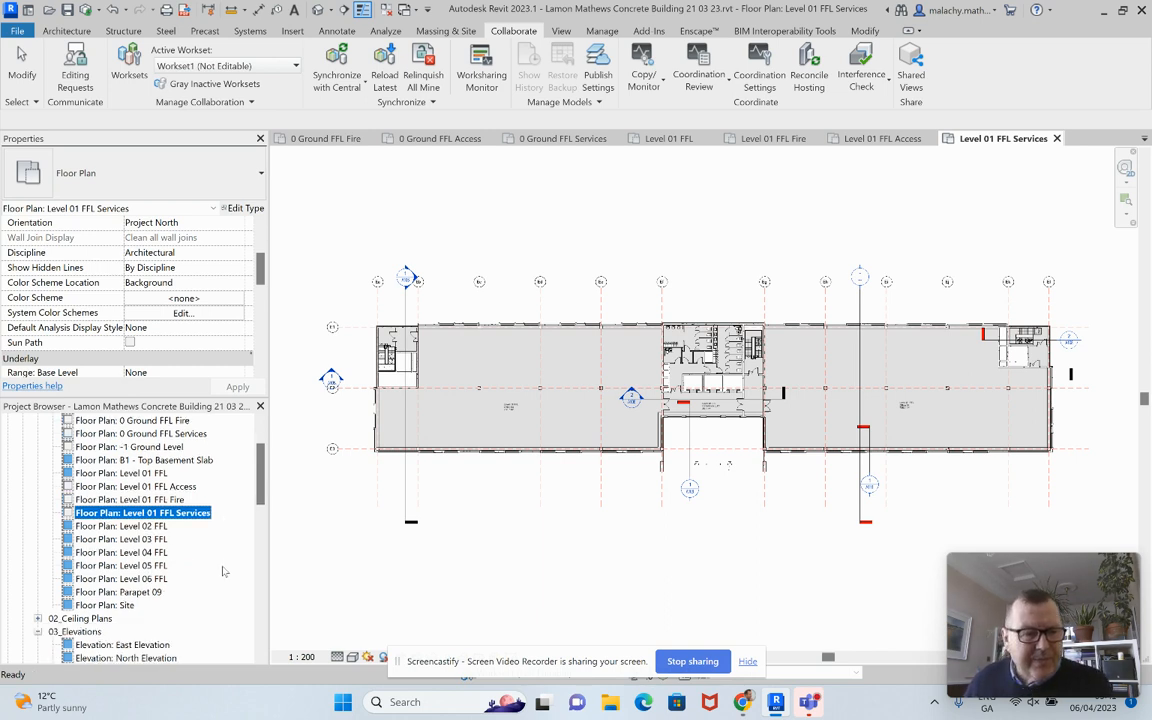
scroll(222, 565, "down", 5)
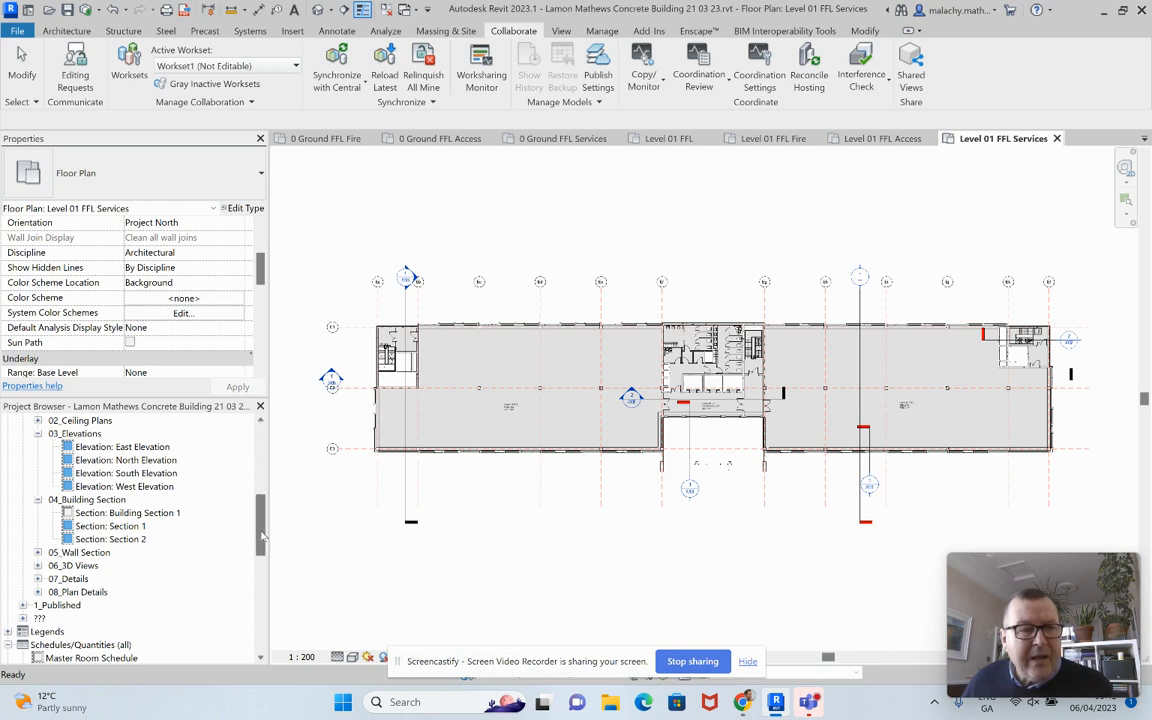
left_click_drag(262, 538, 262, 476)
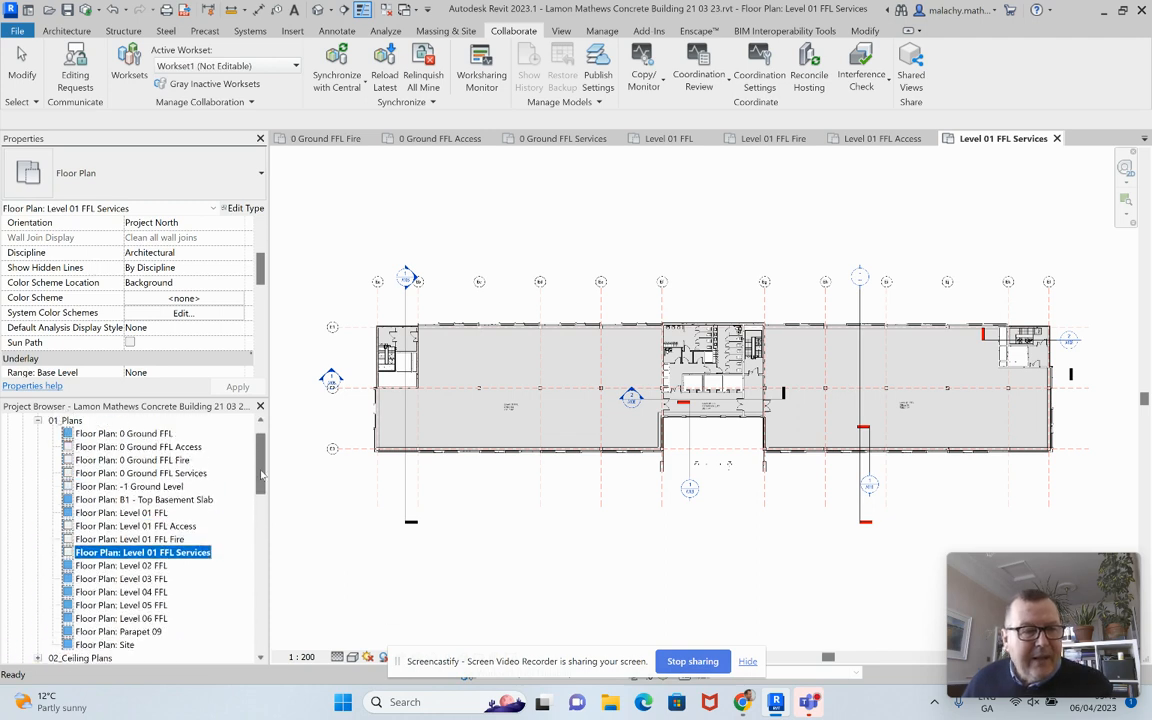
Step: Set View Sub Cat to 09_Utilities for the 0 Ground FFL Access, Fire and Services plans
left_click(185, 447)
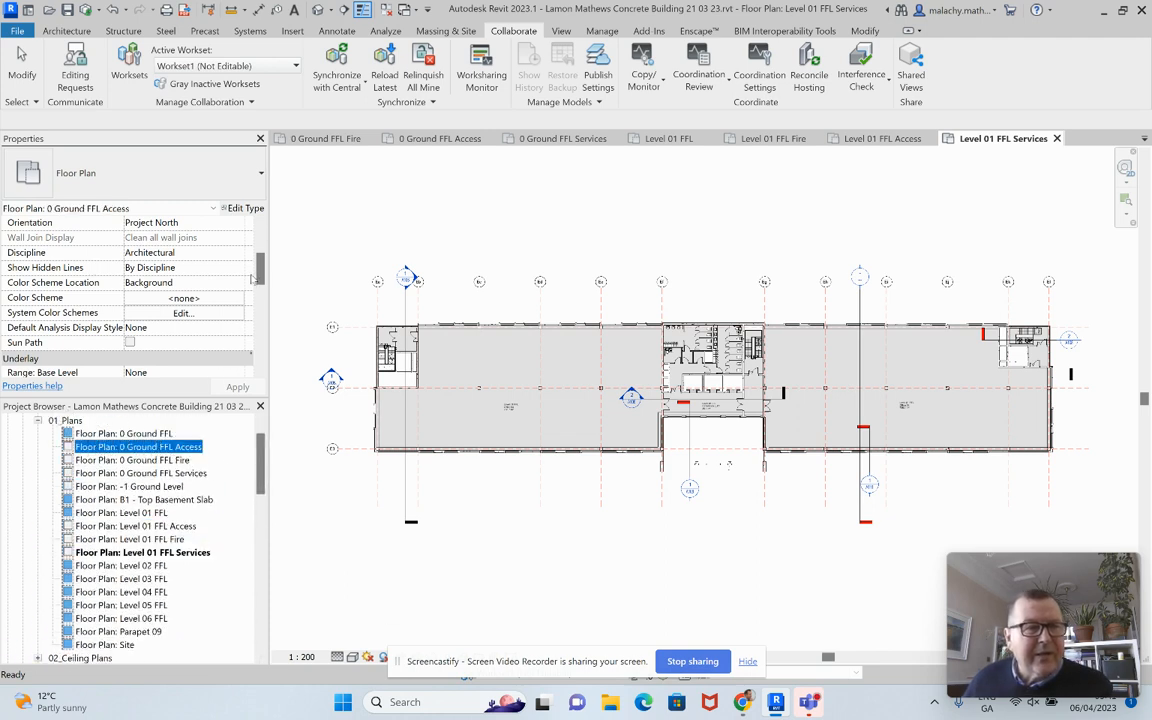
scroll(215, 320, "down", 10)
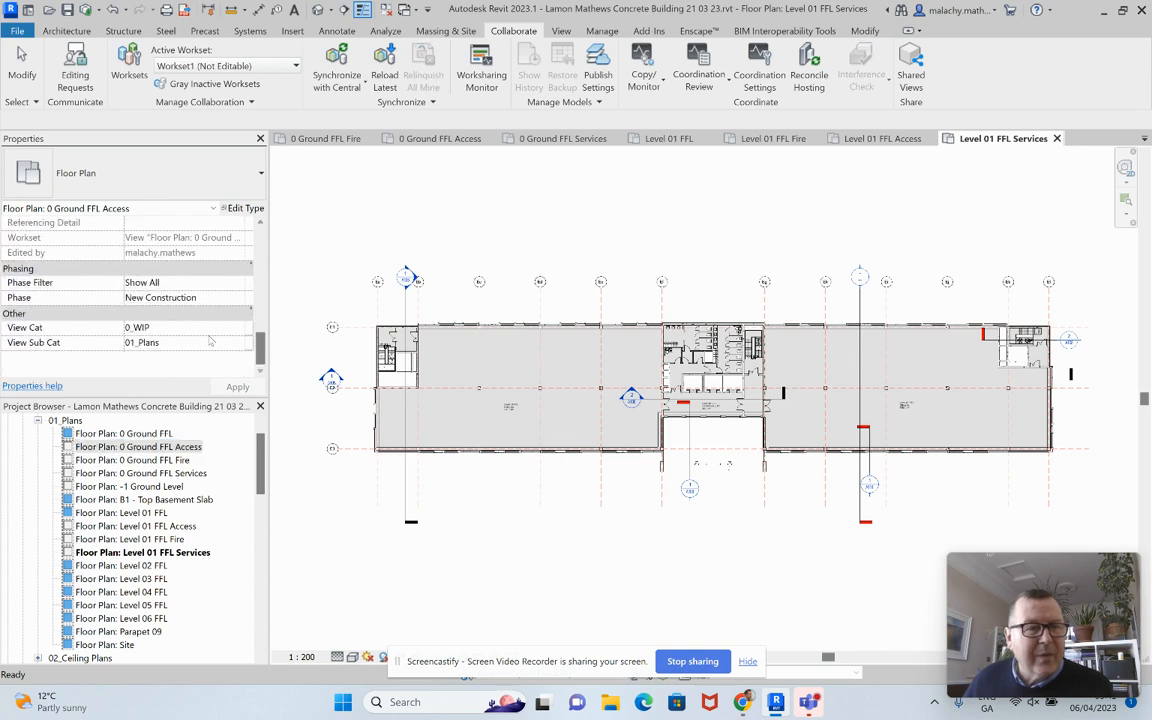
left_click(219, 342)
left_click(240, 344)
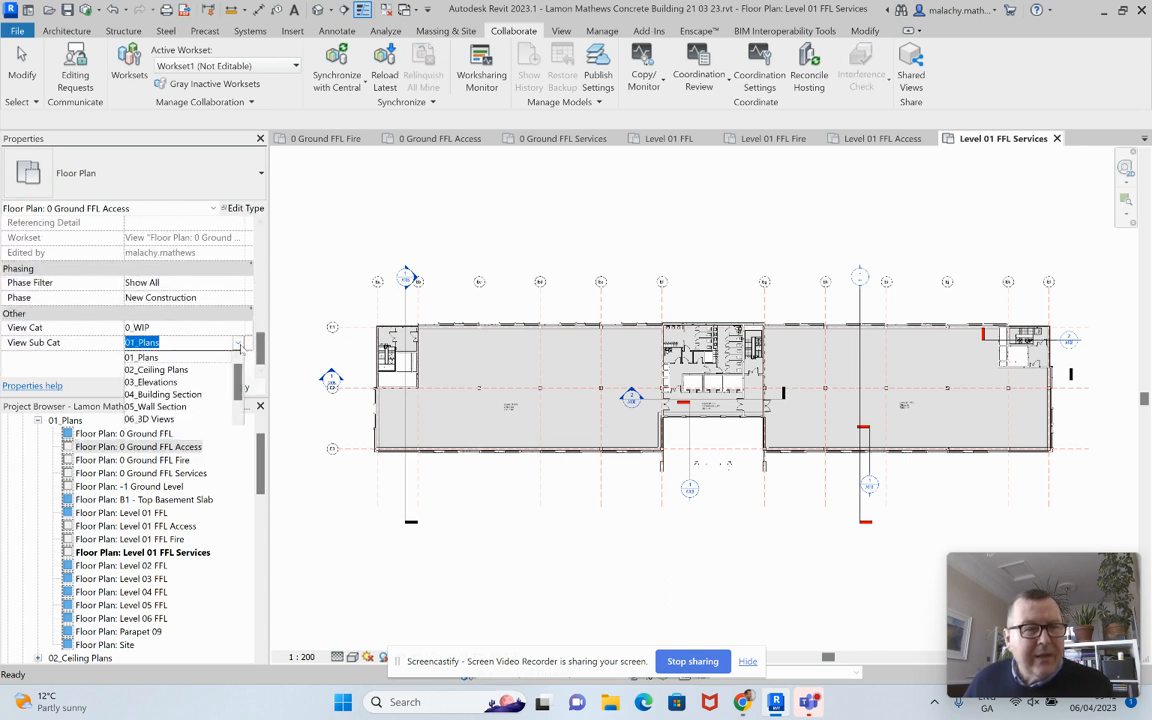
type("09_U")
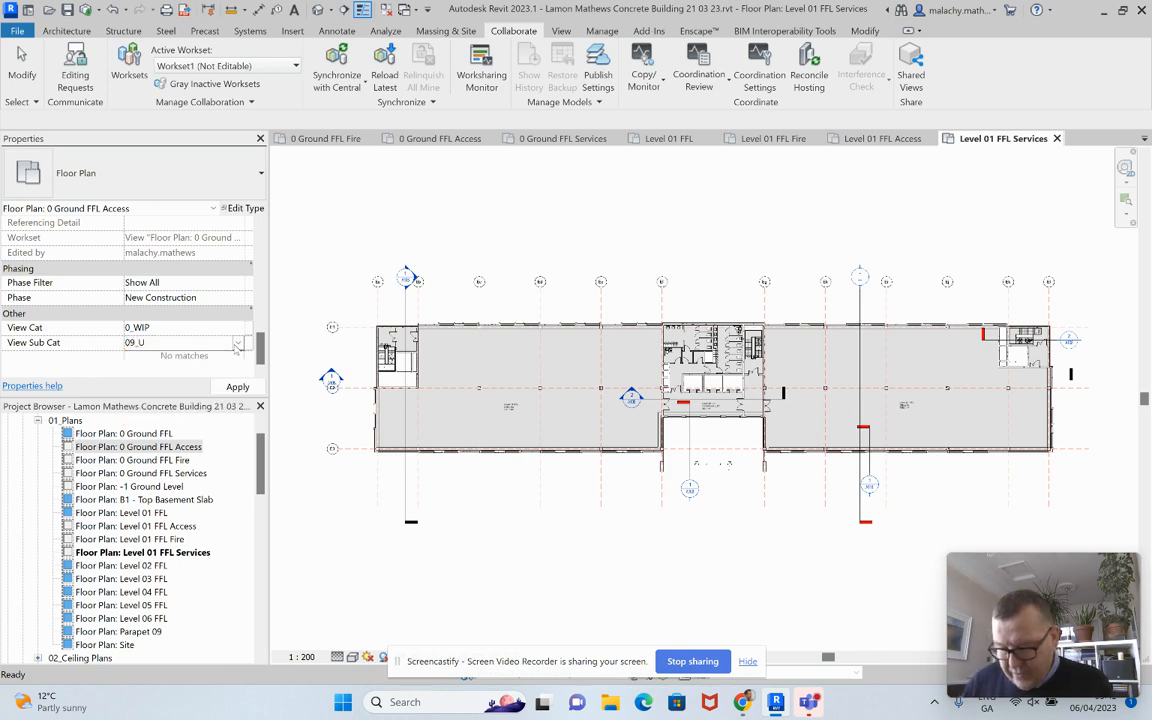
type("tilitie")
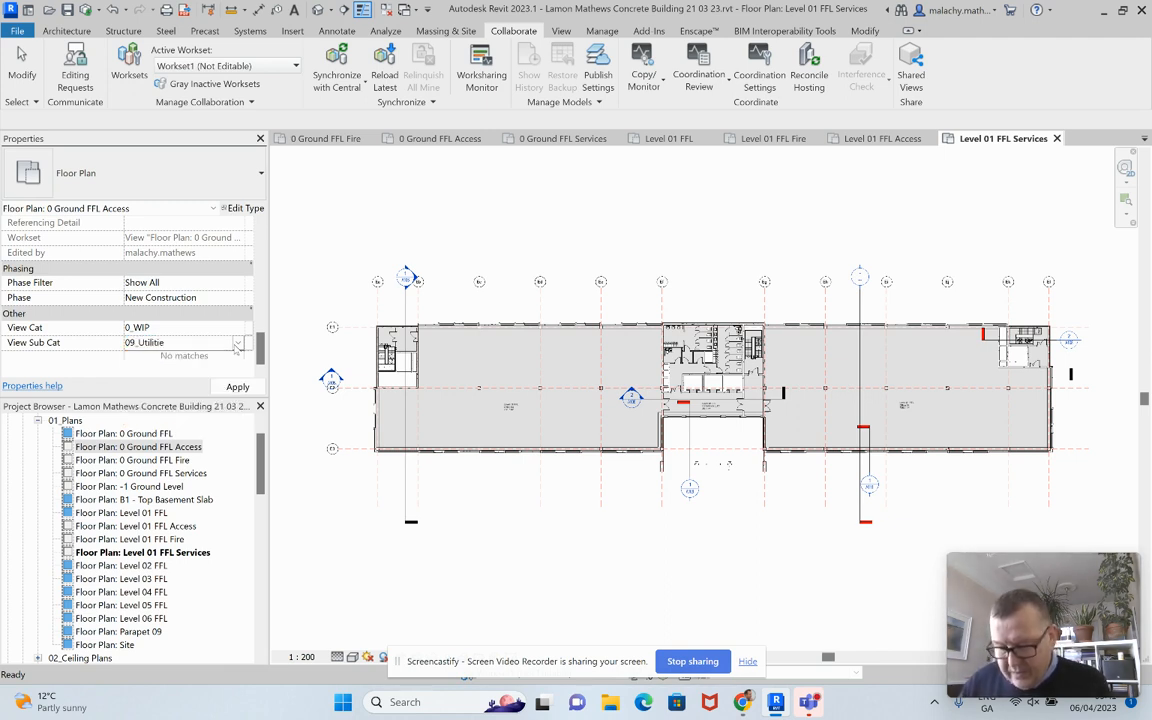
type("s")
left_click(253, 389)
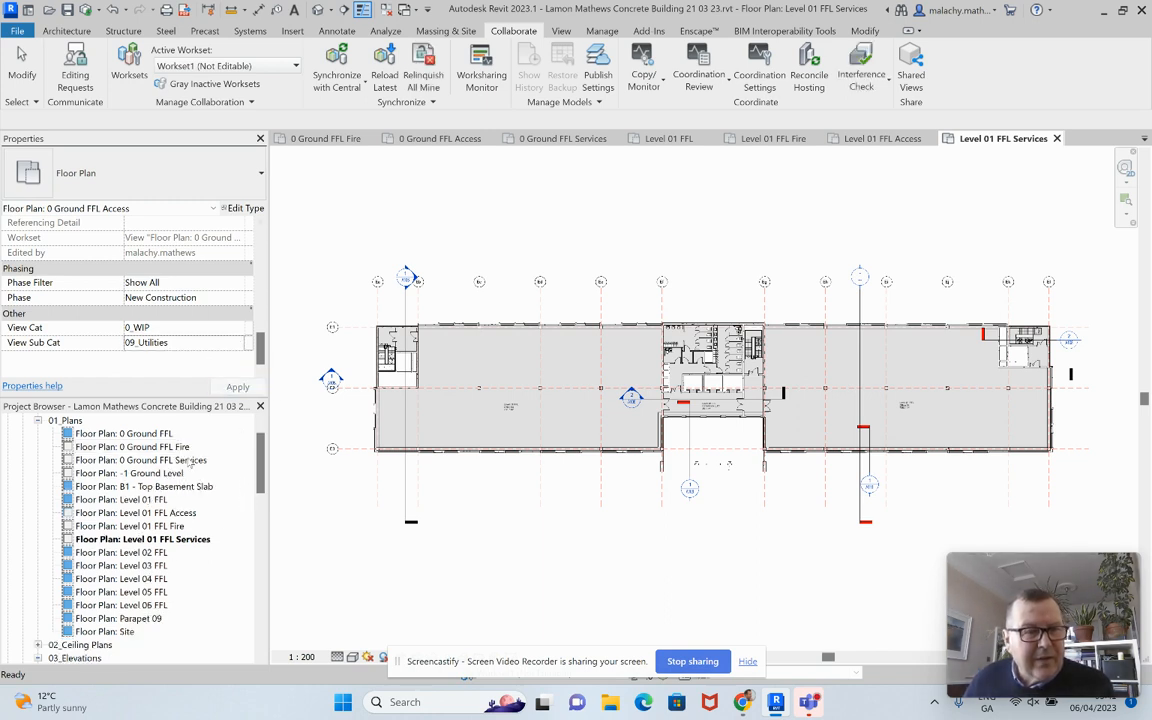
left_click(185, 447)
left_click(178, 461, "ctrl")
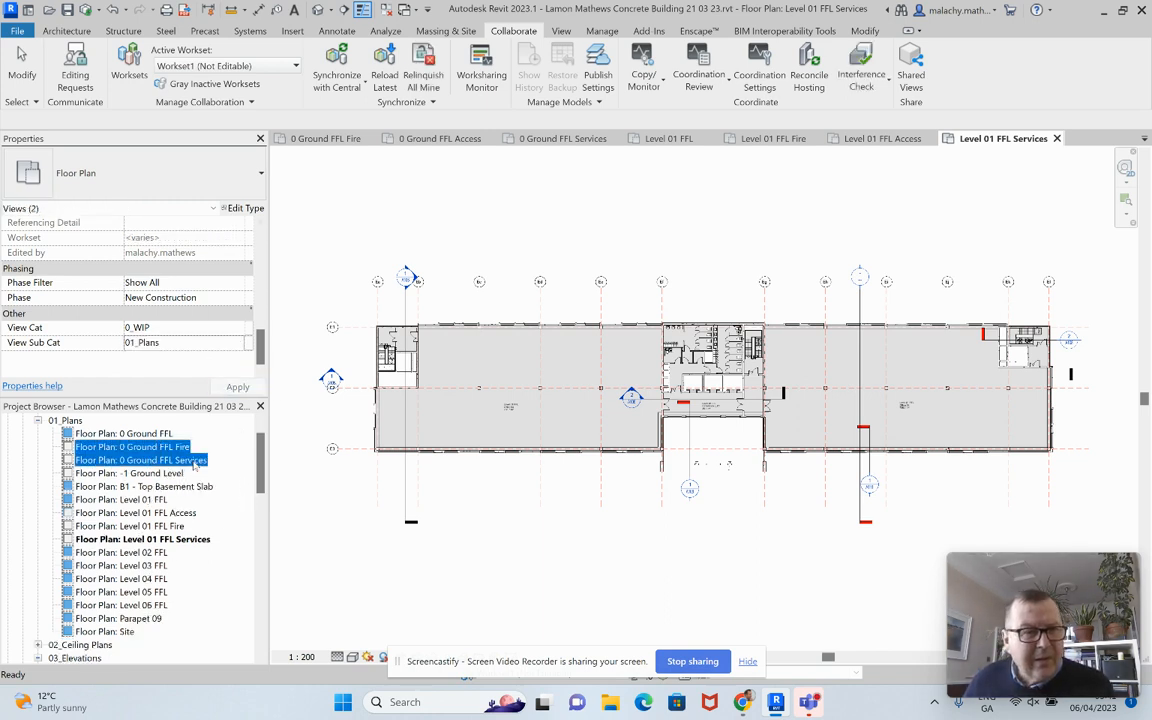
left_click(240, 343)
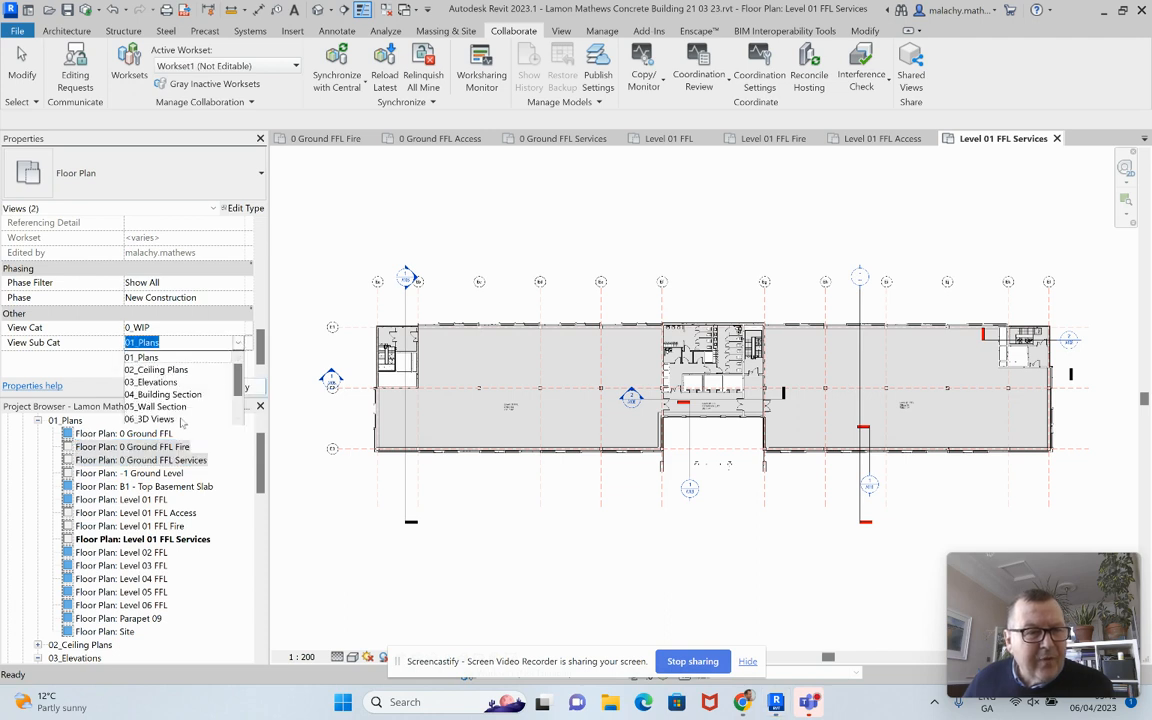
scroll(168, 415, "down", 2)
left_click(150, 419)
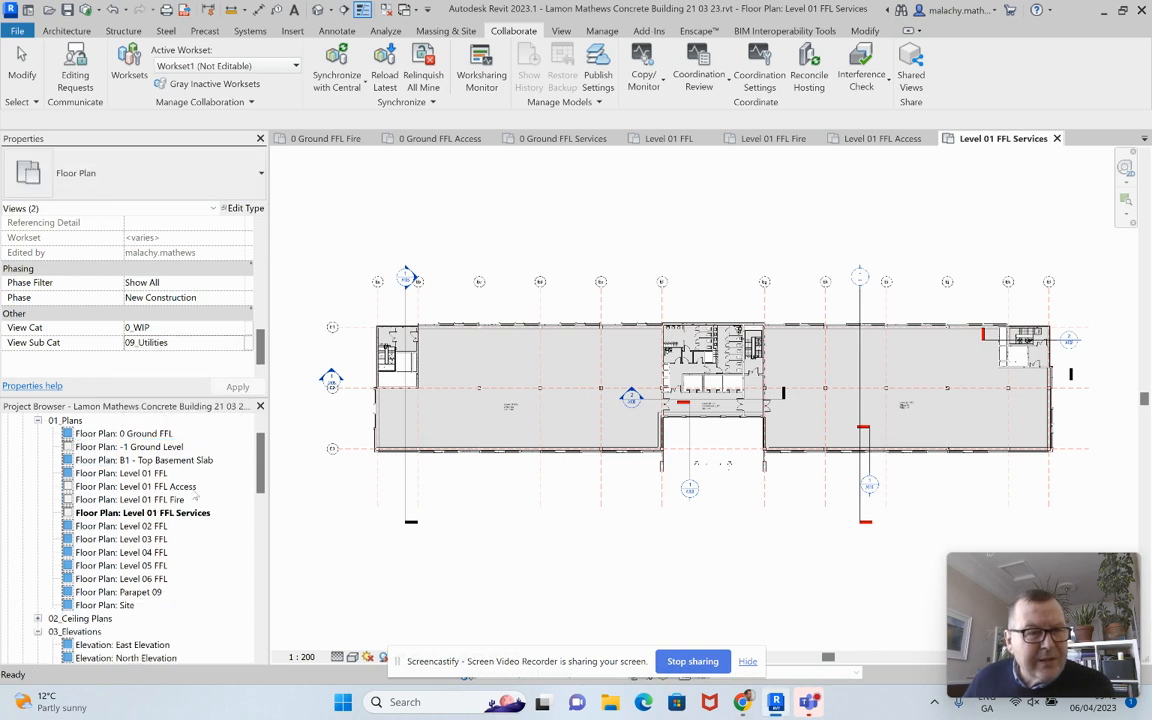
Step: Set View Sub Cat to 09_Utilities for the Level 01 FFL Access, Fire and Services plans
left_click(172, 486)
left_click(176, 500, "ctrl")
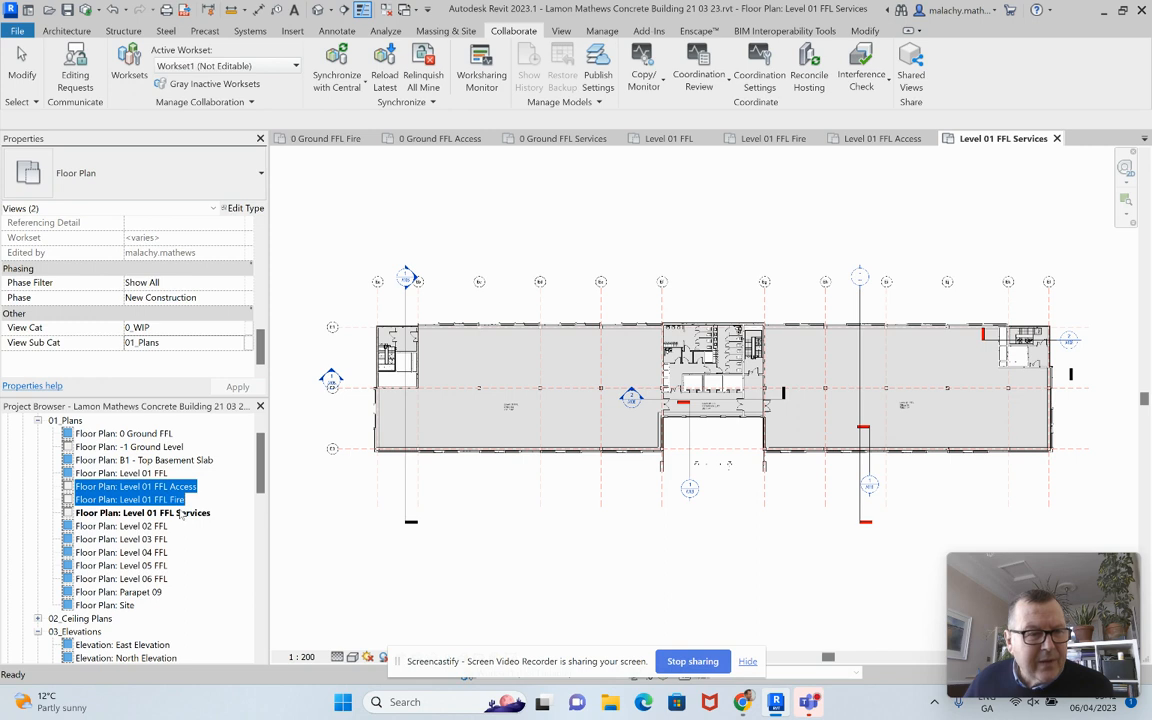
left_click(181, 513, "ctrl")
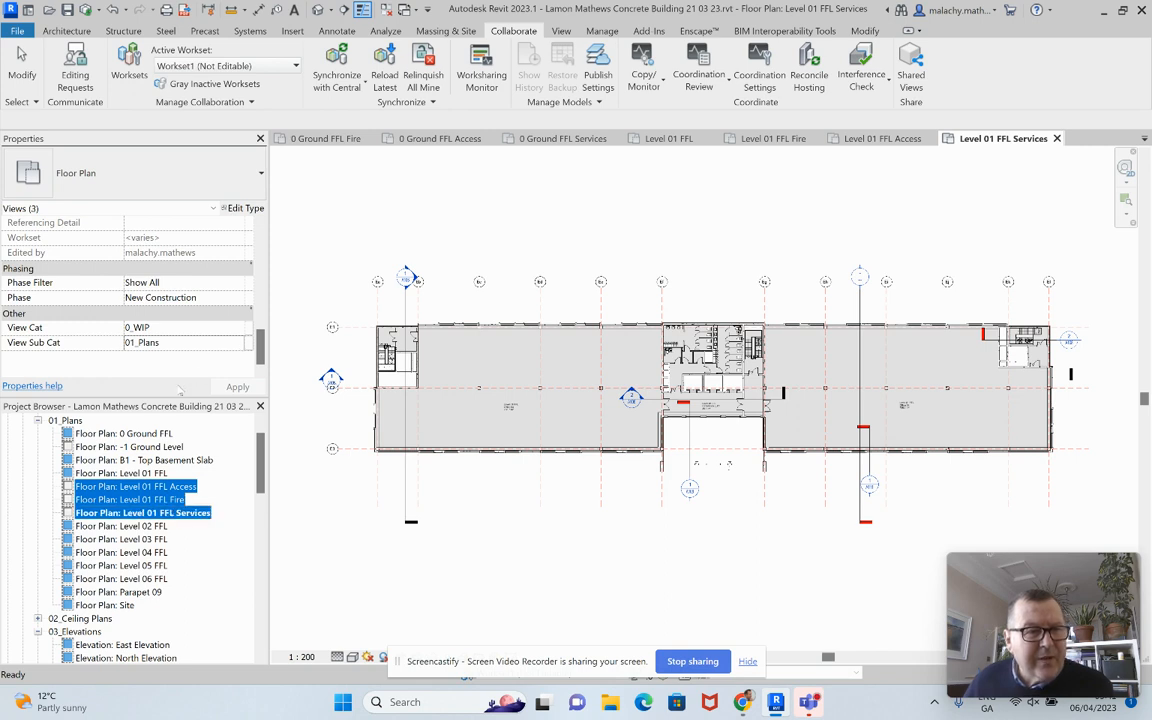
left_click(233, 342)
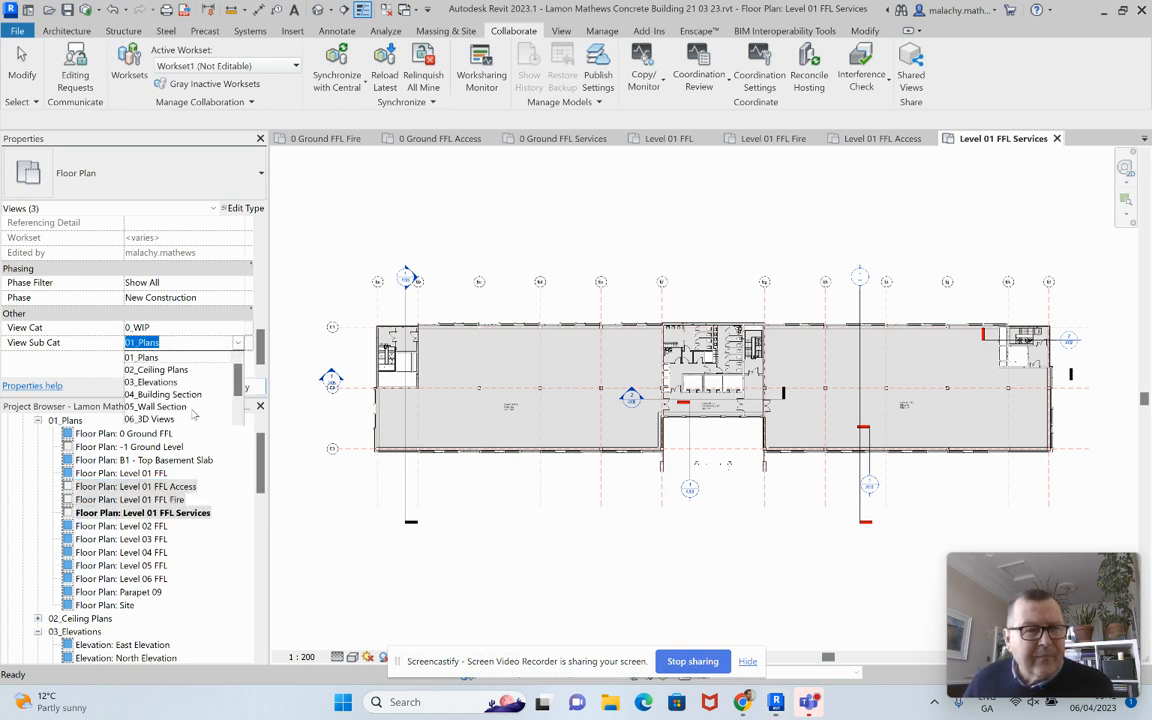
scroll(193, 411, "down", 1)
left_click(166, 420)
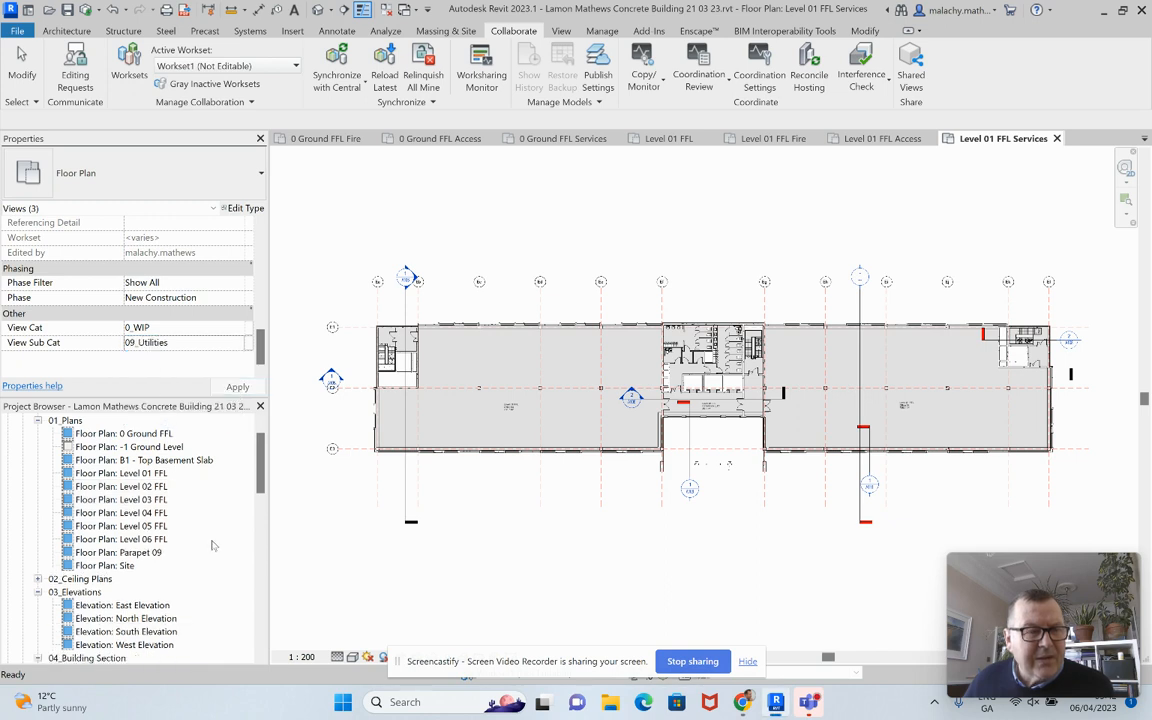
scroll(212, 550, "down", 6)
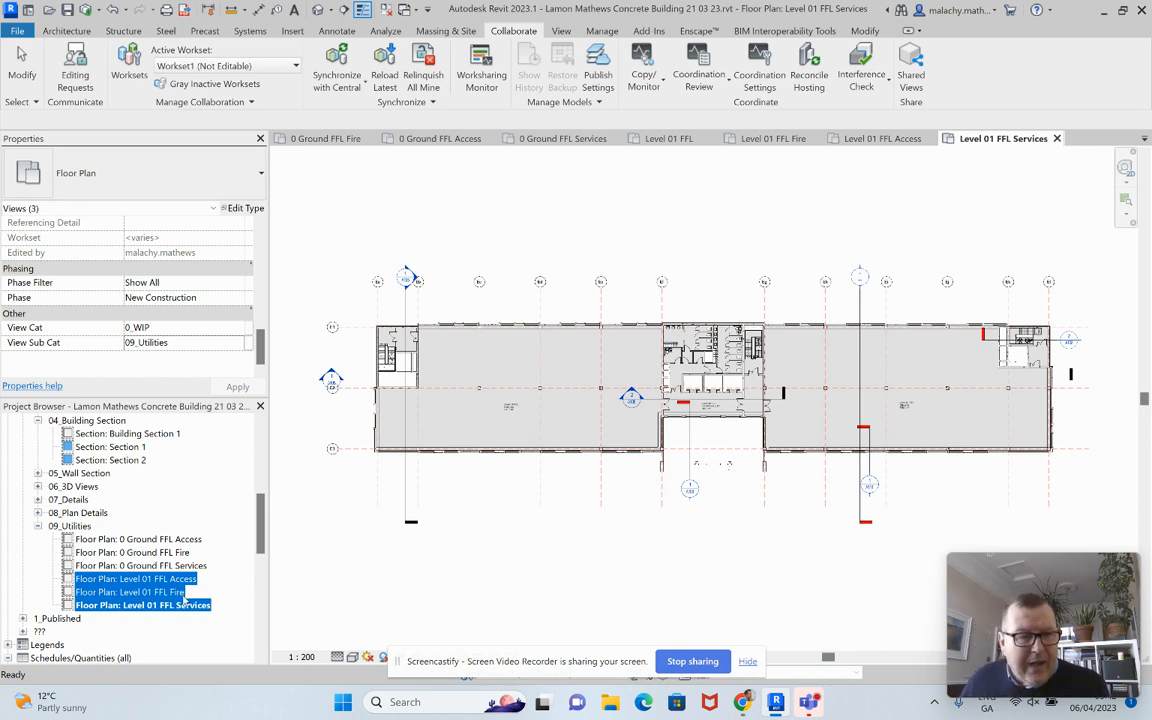
Step: Open sheet A102 - Plans 2 for reference
scroll(167, 541, "down", 2)
scroll(193, 596, "down", 8)
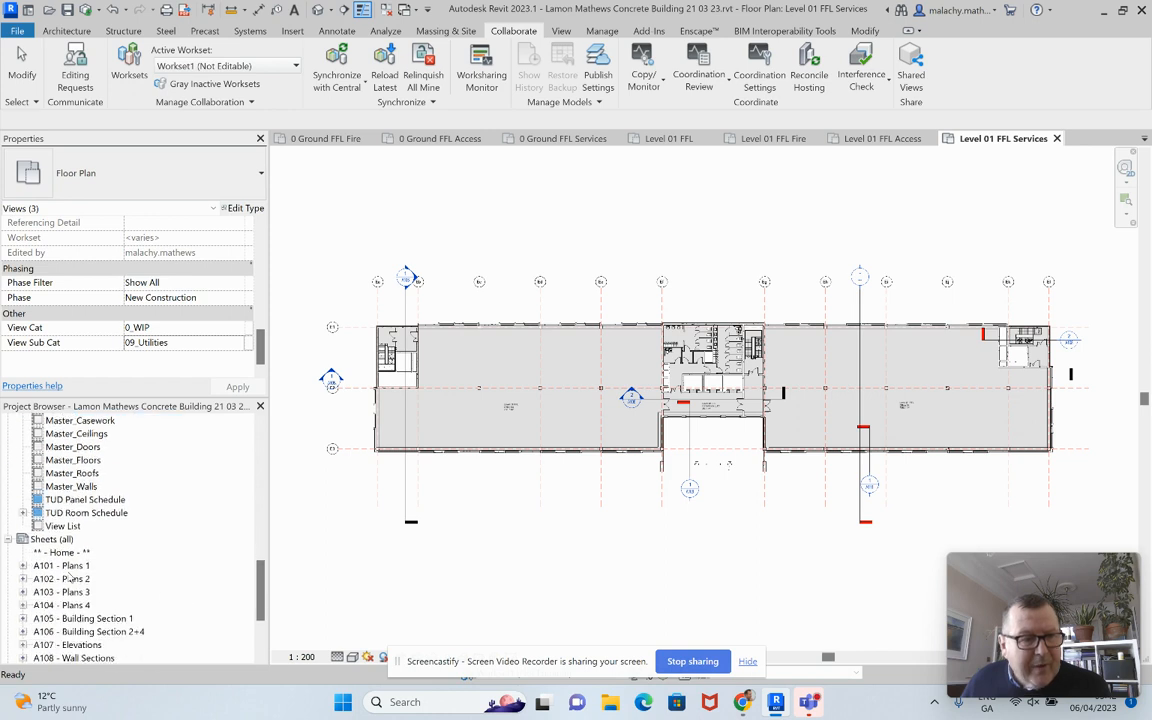
left_click(62, 579)
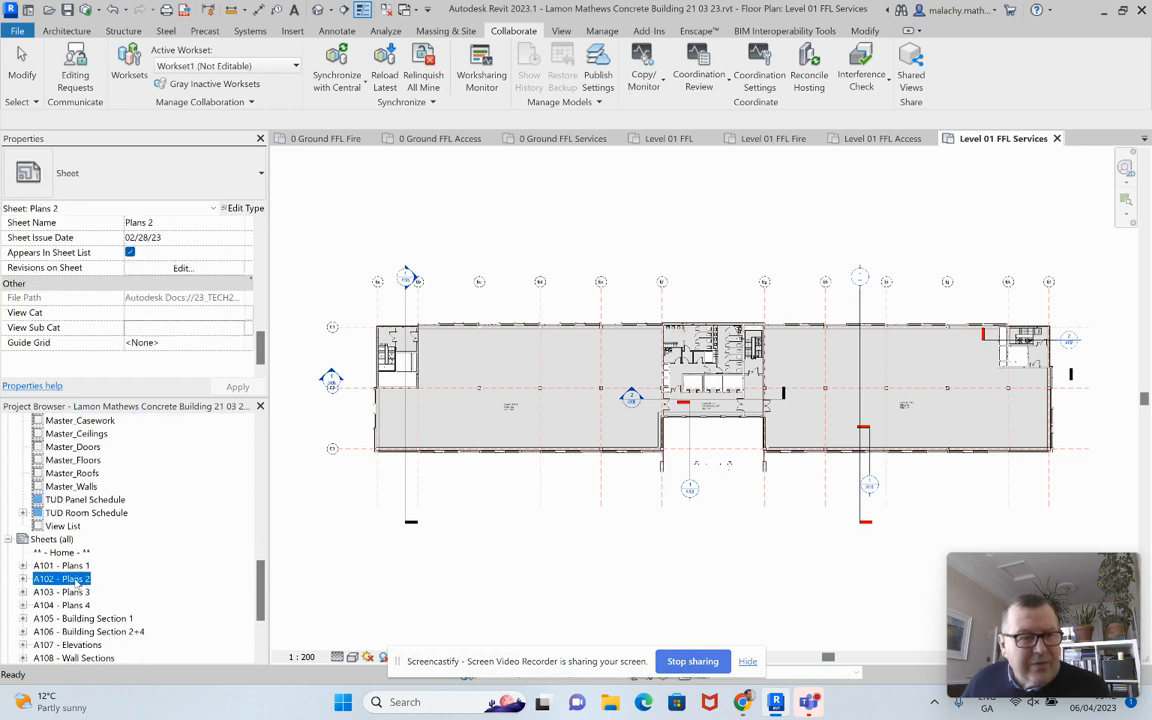
double_click(70, 580)
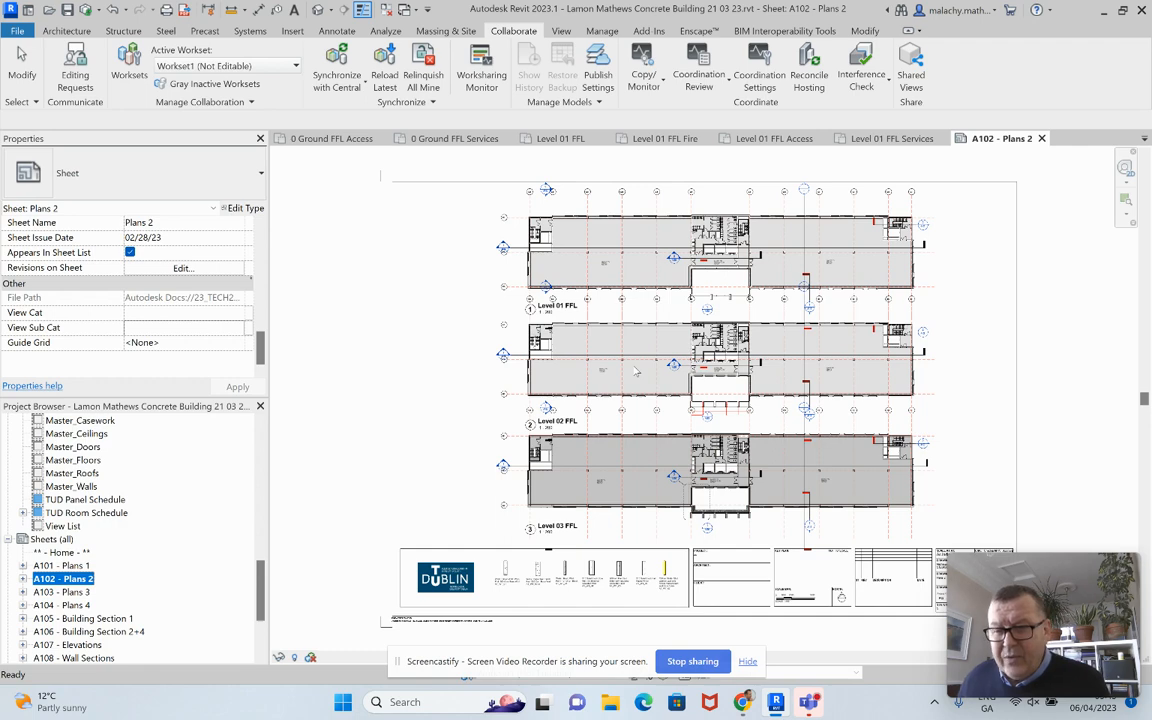
Step: Open the 0 Ground FFL Fire floor plan from the 09_Utilities group
left_click_drag(603, 665, 219, 683)
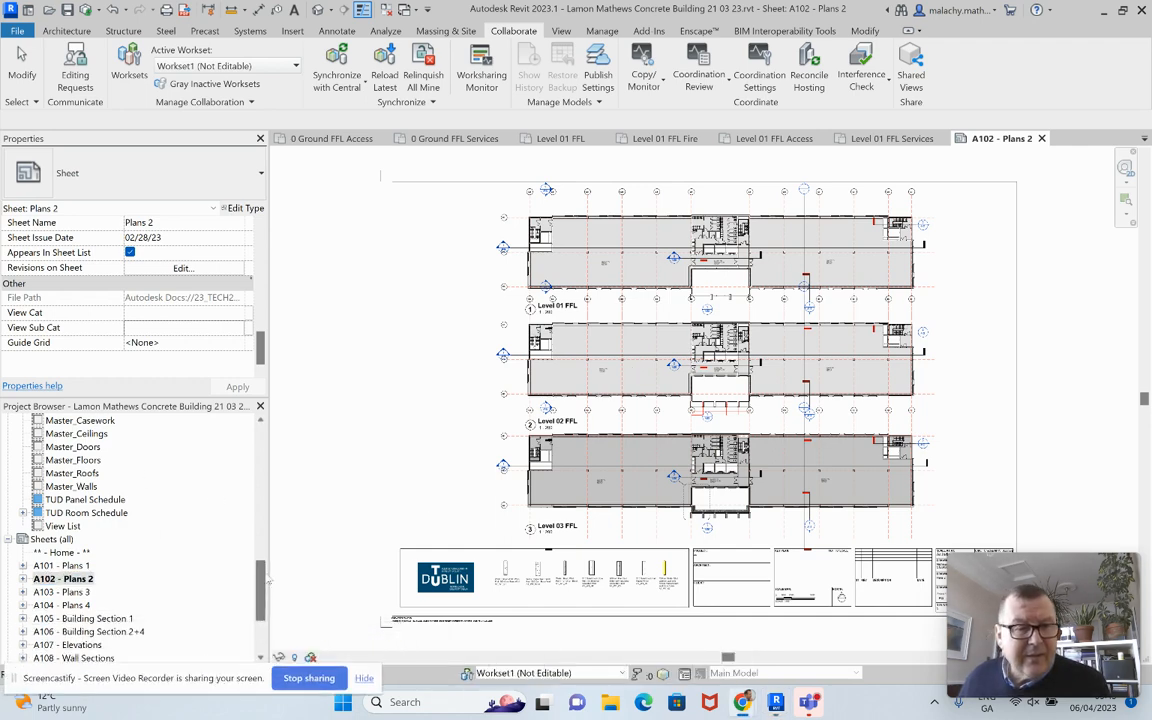
scroll(140, 495, "up", 10)
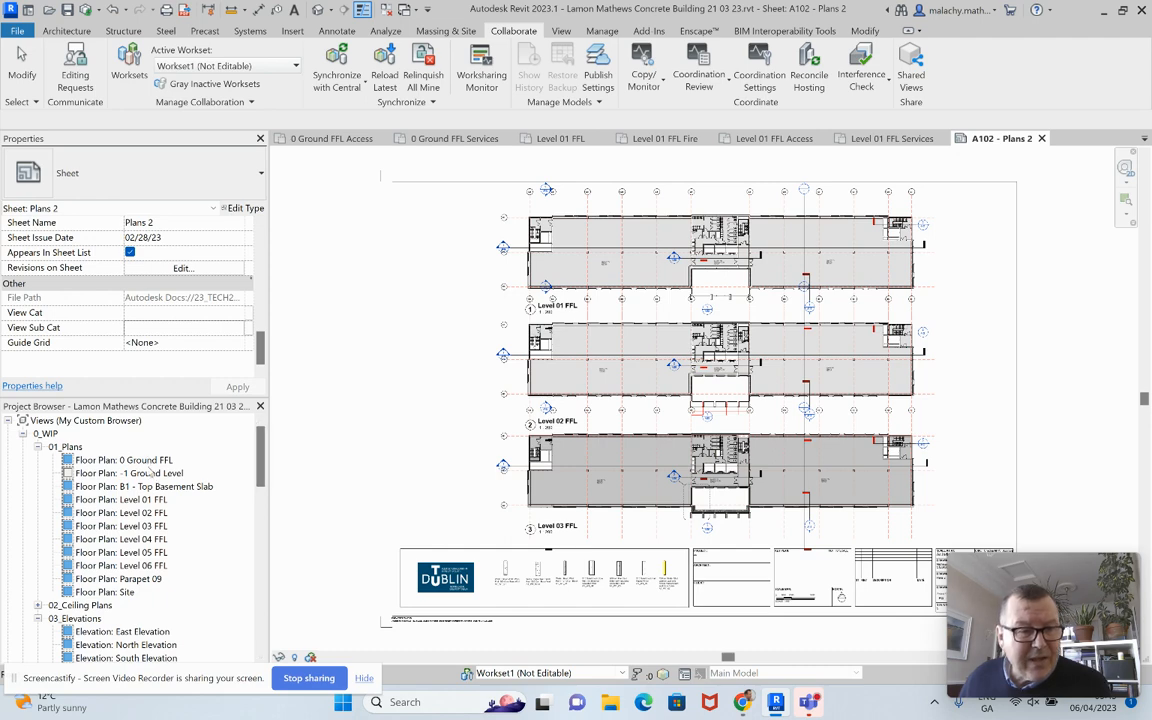
scroll(180, 490, "down", 4)
scroll(185, 497, "down", 2)
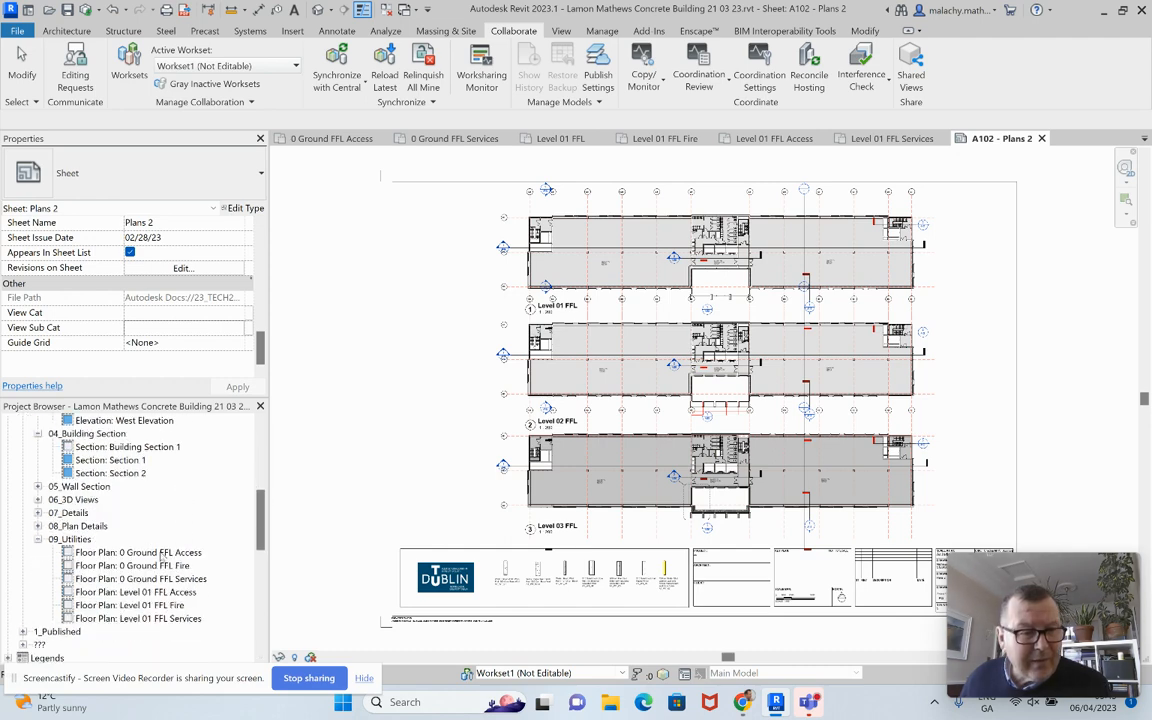
double_click(165, 566)
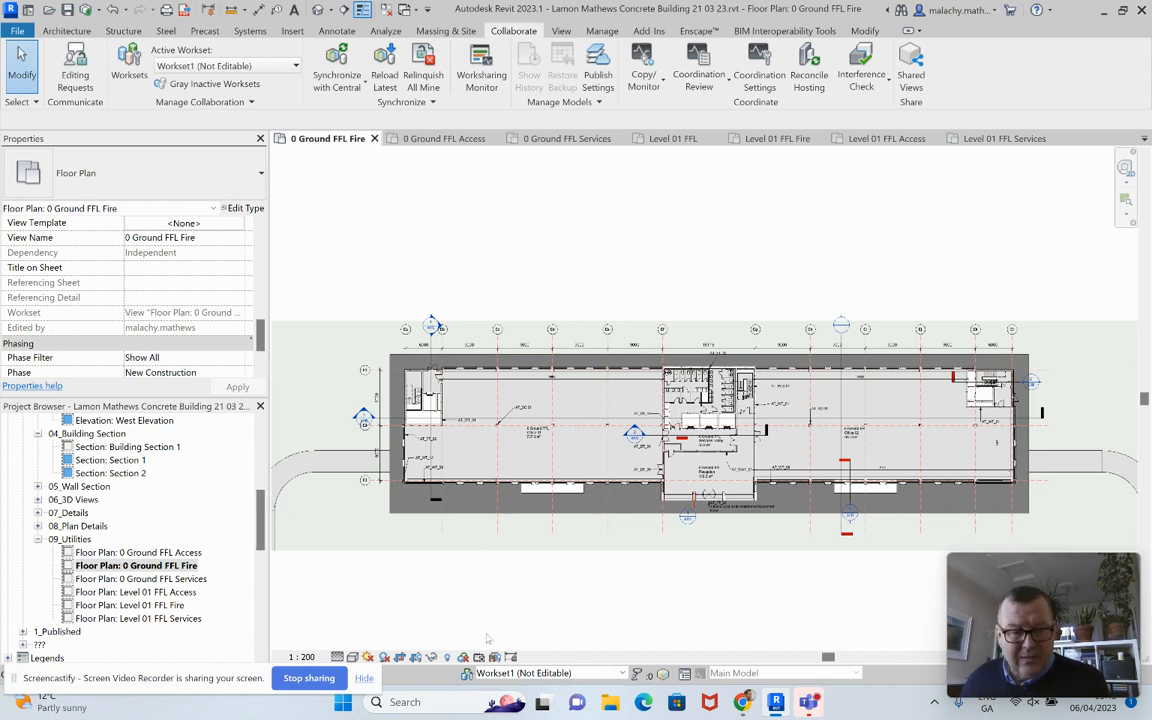
Step: Set the 0 Ground FFL Fire plan to Coarse detail level and zoom into the central core
left_click(337, 657)
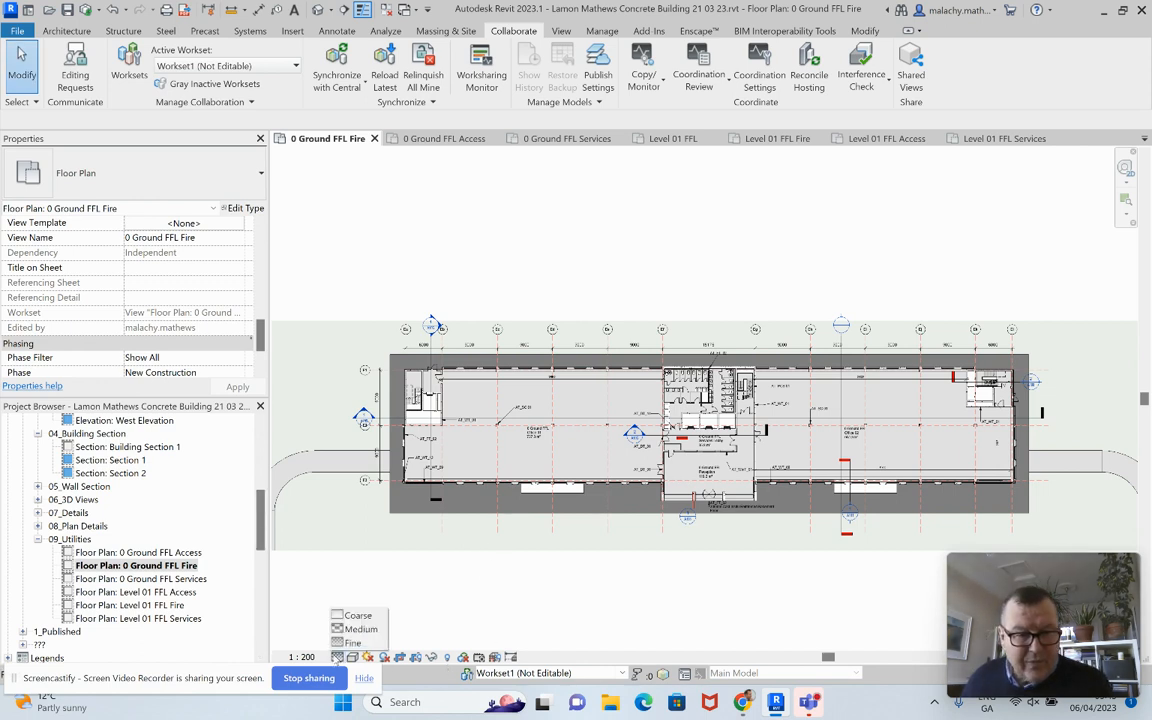
left_click(350, 616)
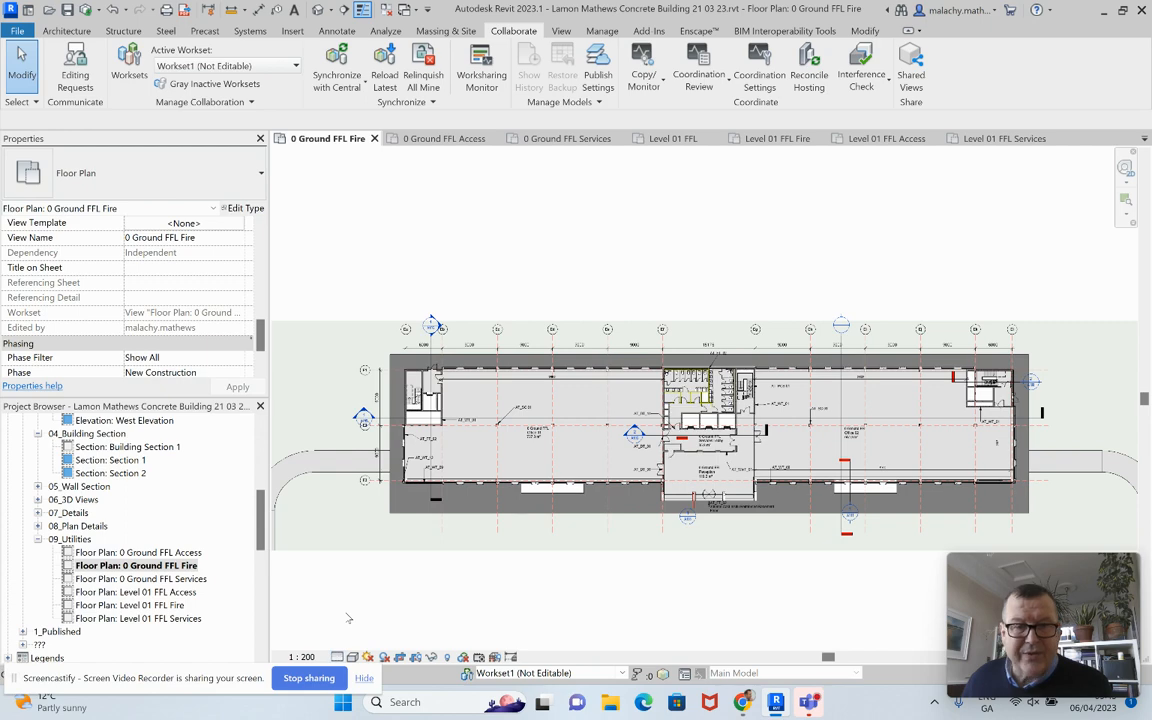
scroll(705, 405, "up", 5)
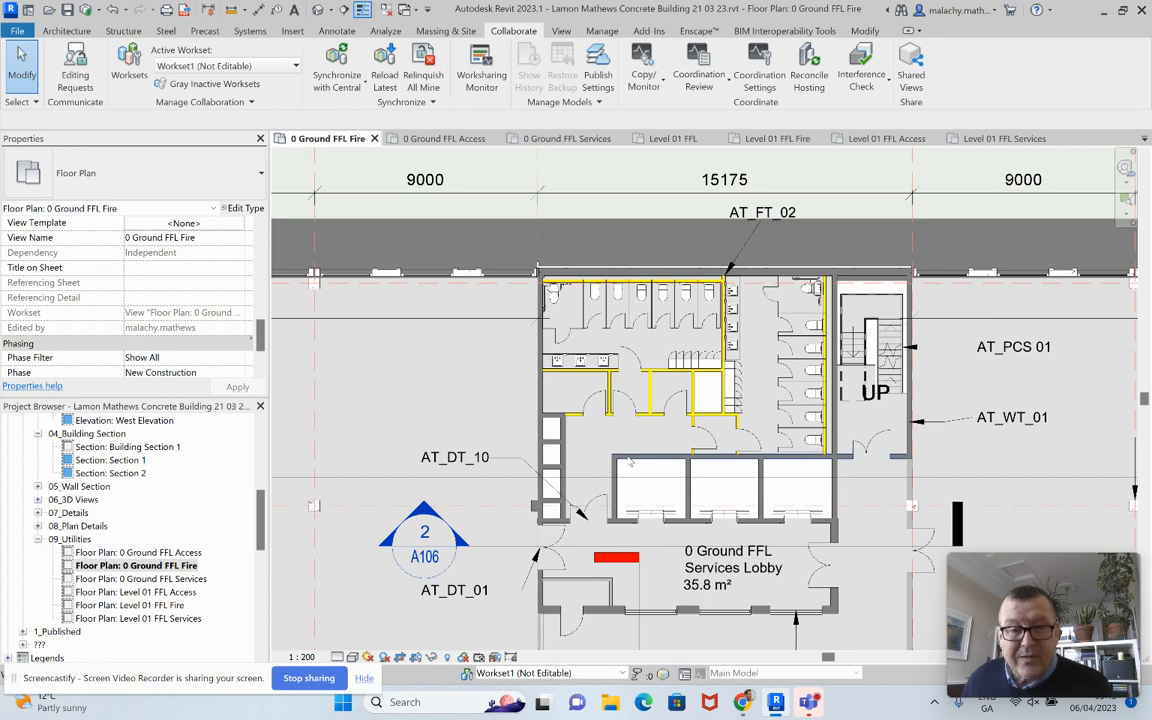
Step: Set the Wall-Fnd_200 Con_Base Wall AT_WT_01 type's Coarse Scale Fill Color to Red
left_click(628, 459)
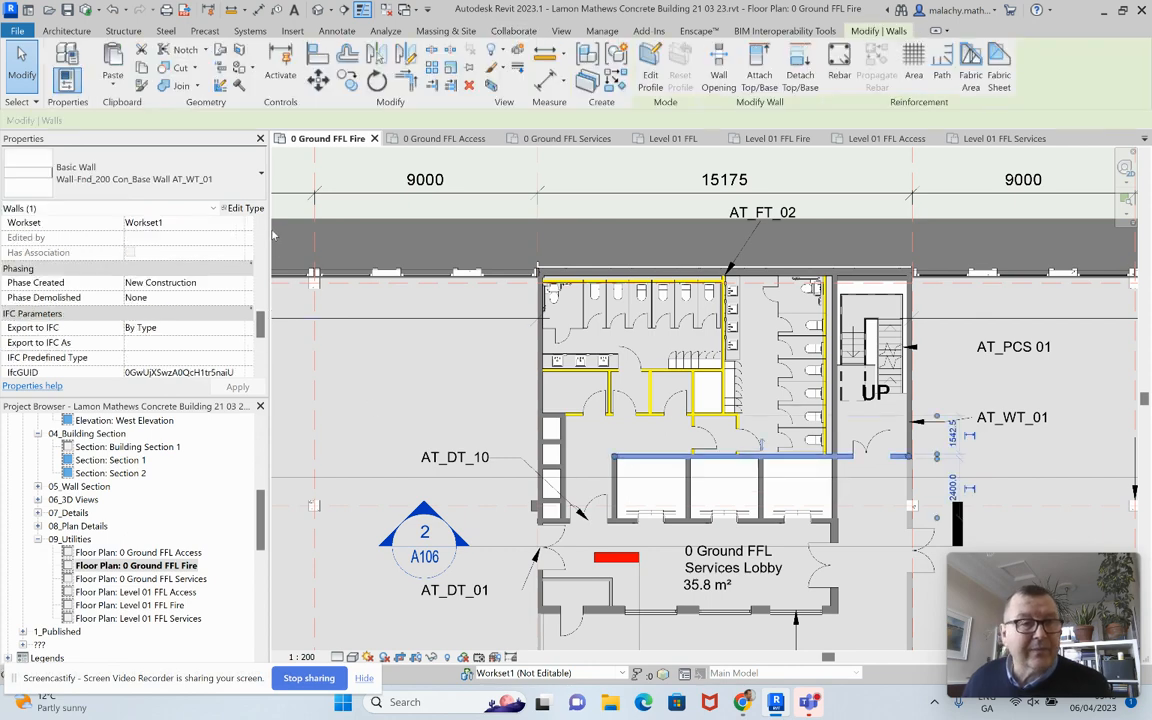
left_click(245, 208)
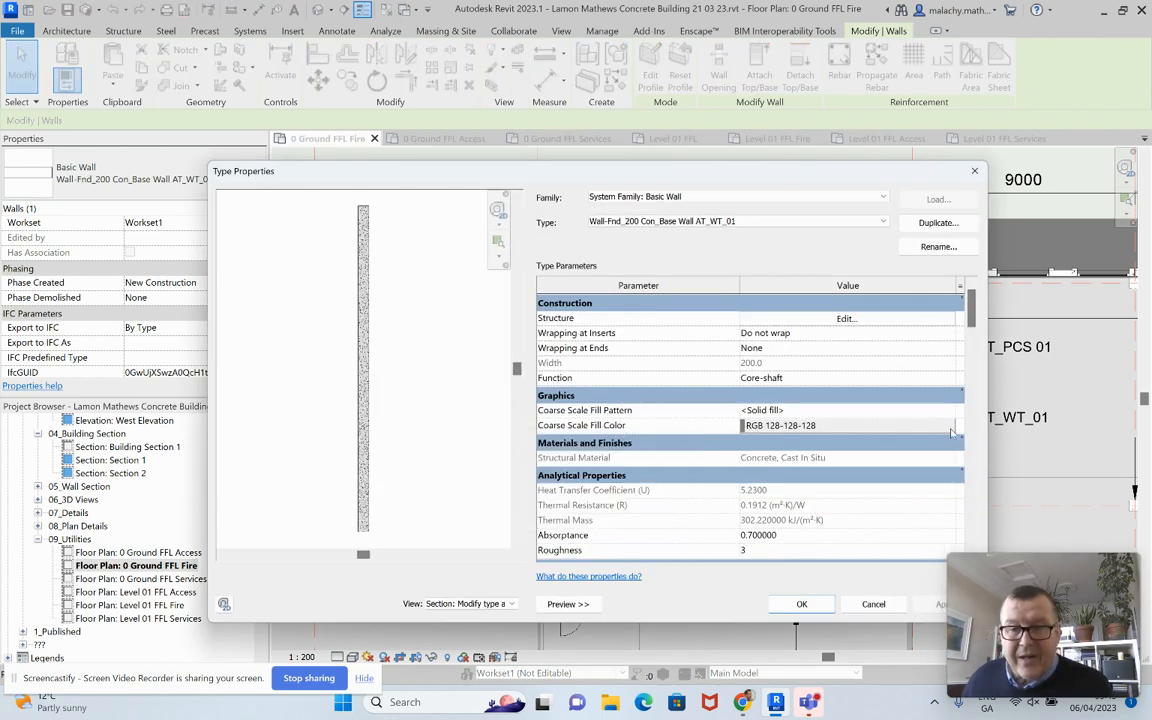
left_click(858, 425)
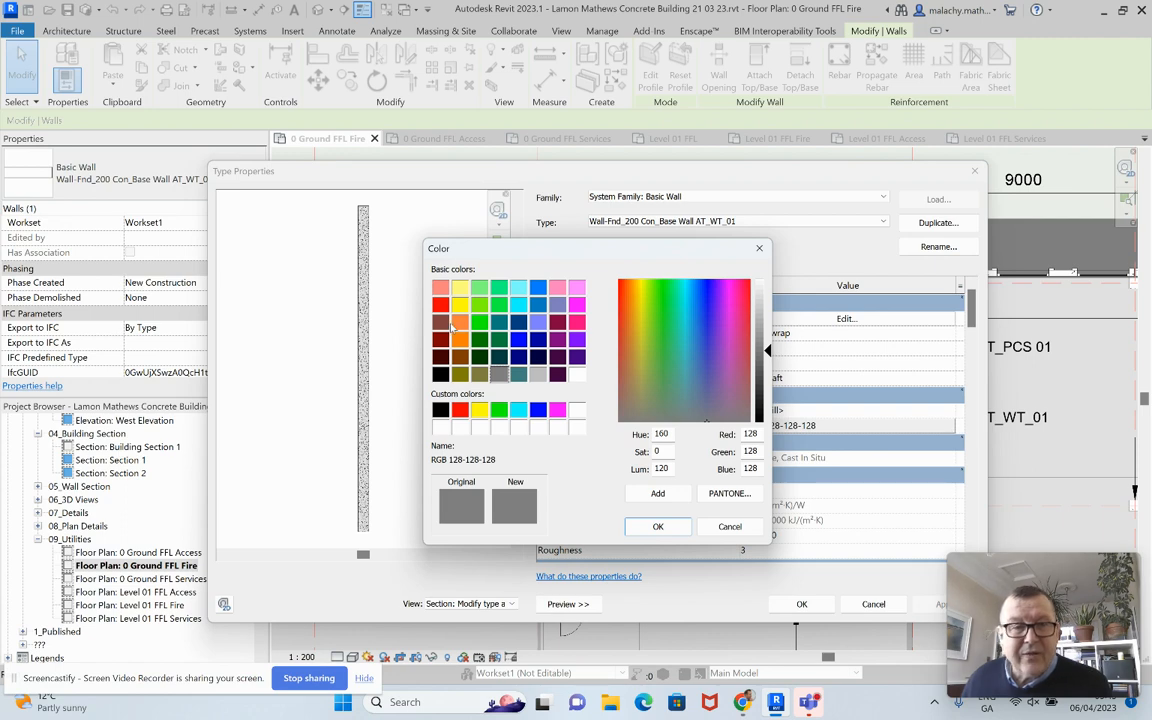
left_click(440, 304)
left_click(658, 526)
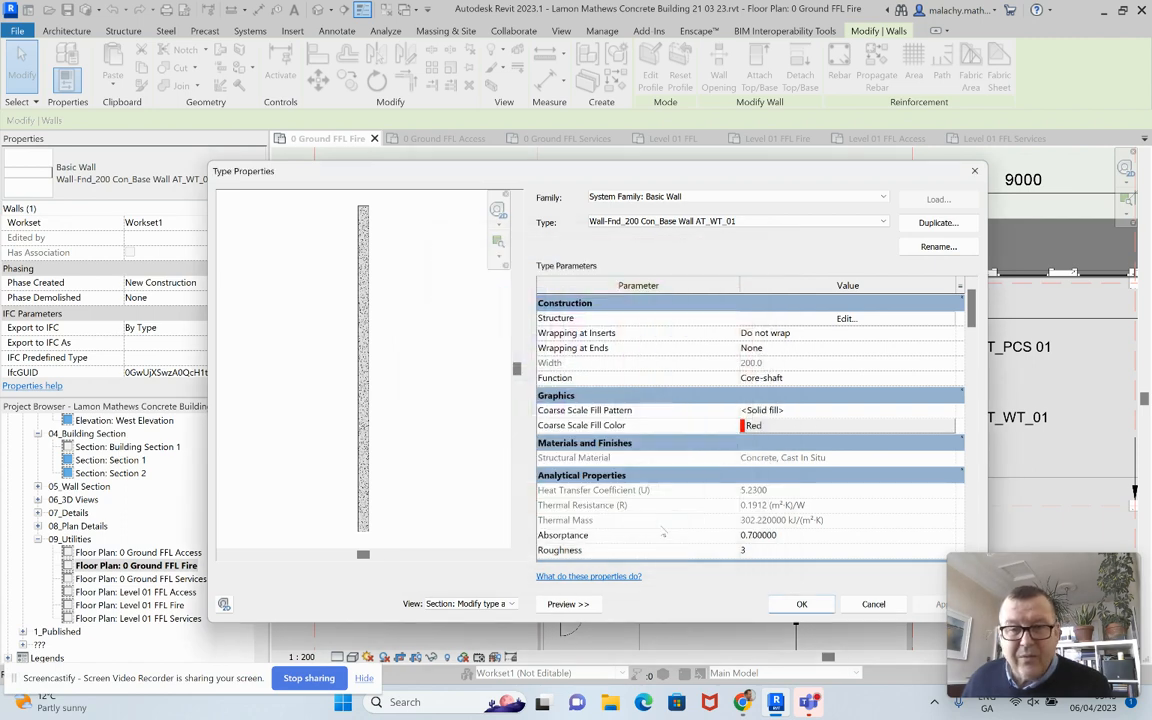
left_click(803, 604)
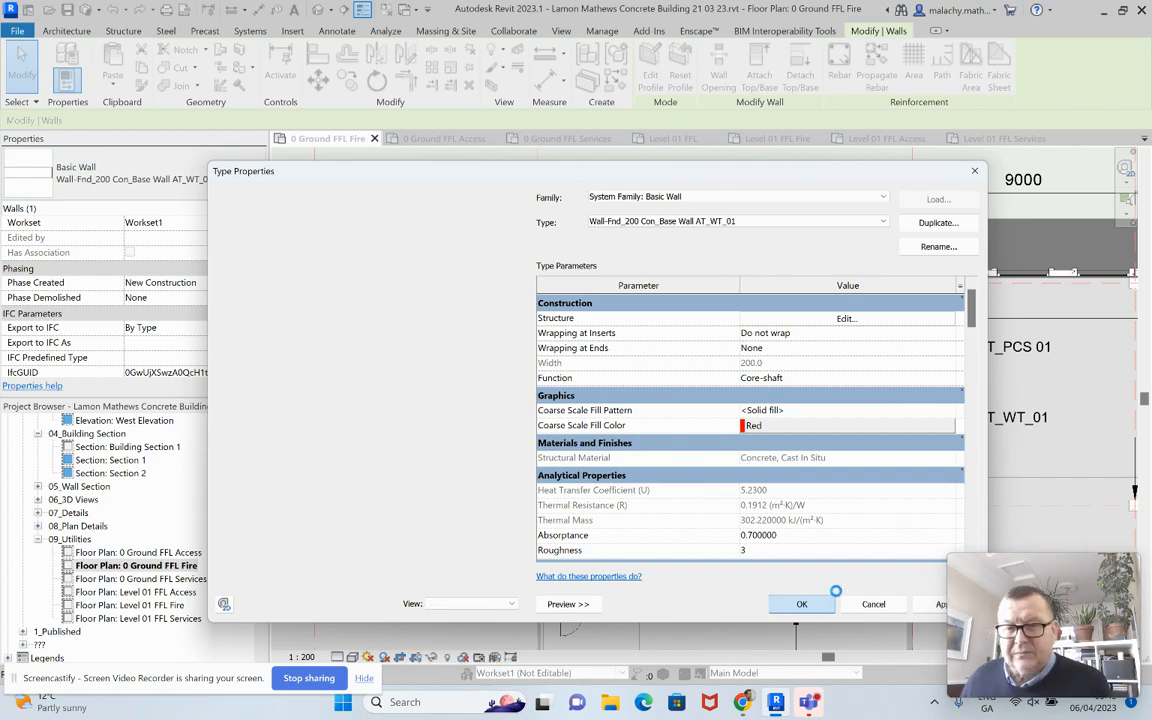
scroll(455, 399, "down", 3)
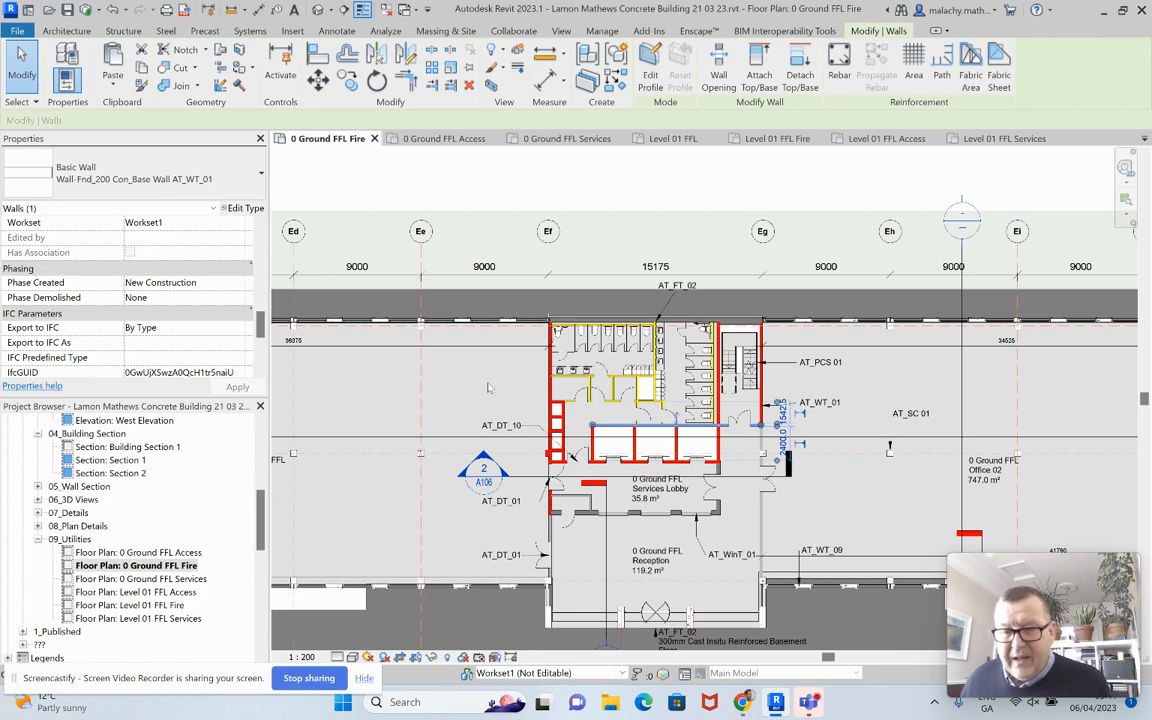
Step: Change the lobby wall type Wall_200 Ins Con_Ext Wall AT_WT_05's Coarse Scale Fill Color to Red
key("Escape")
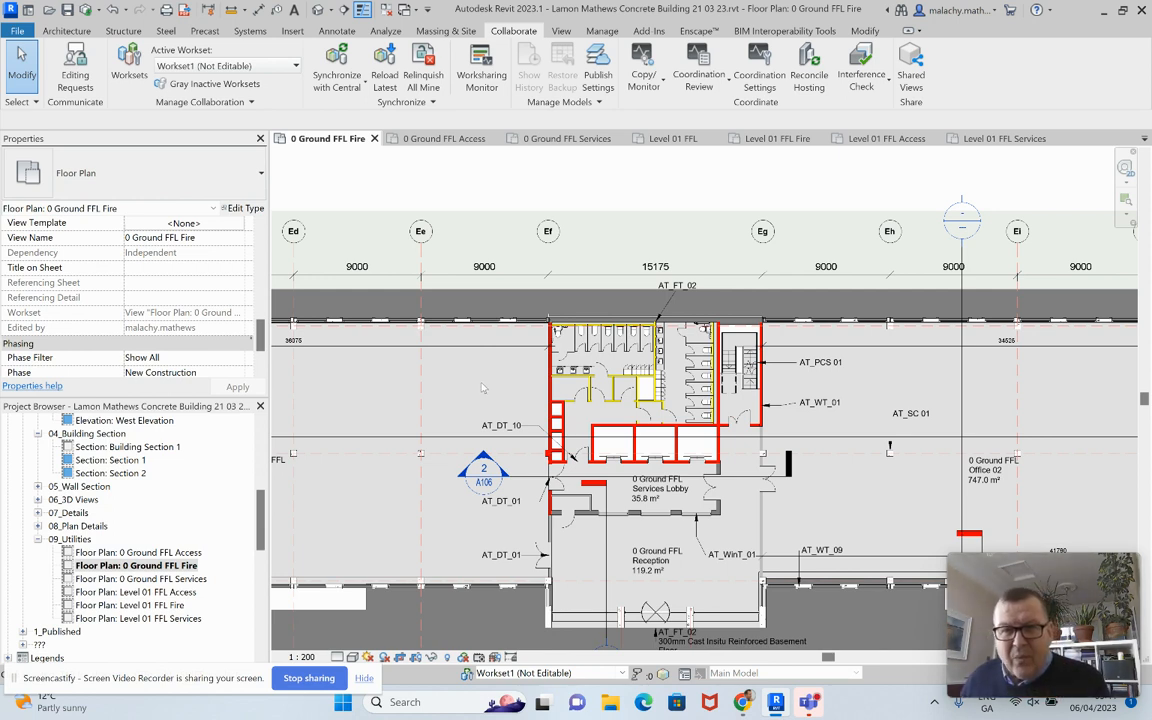
left_click(586, 516)
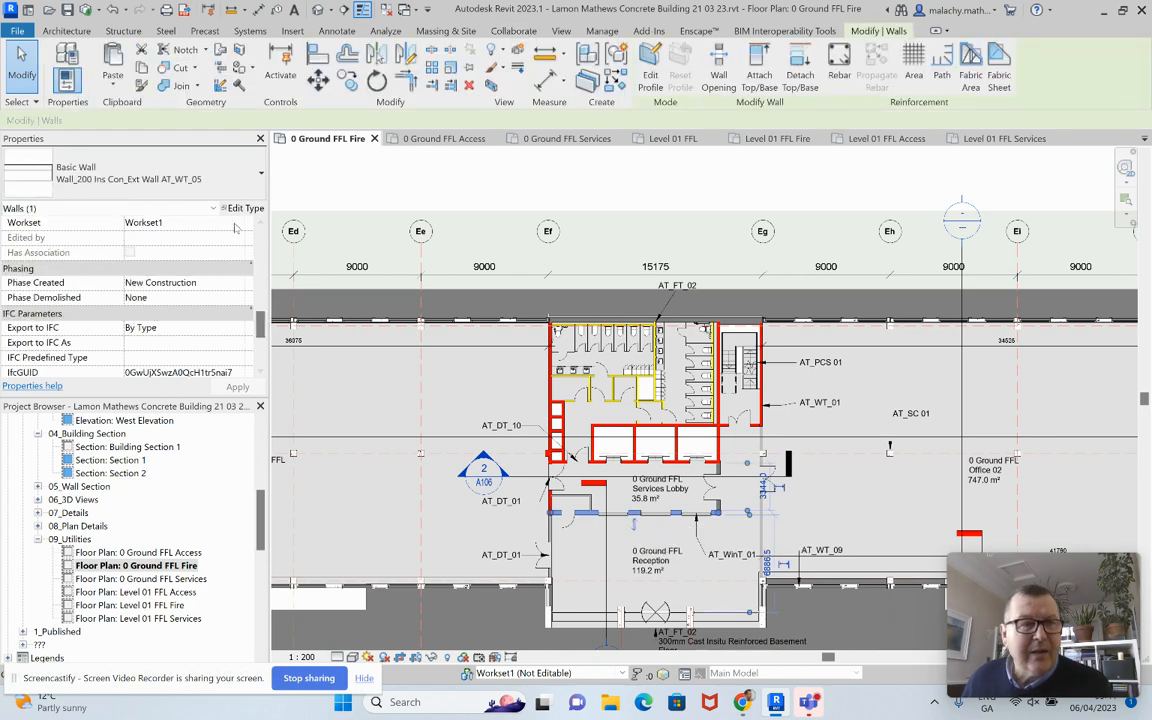
left_click(242, 208)
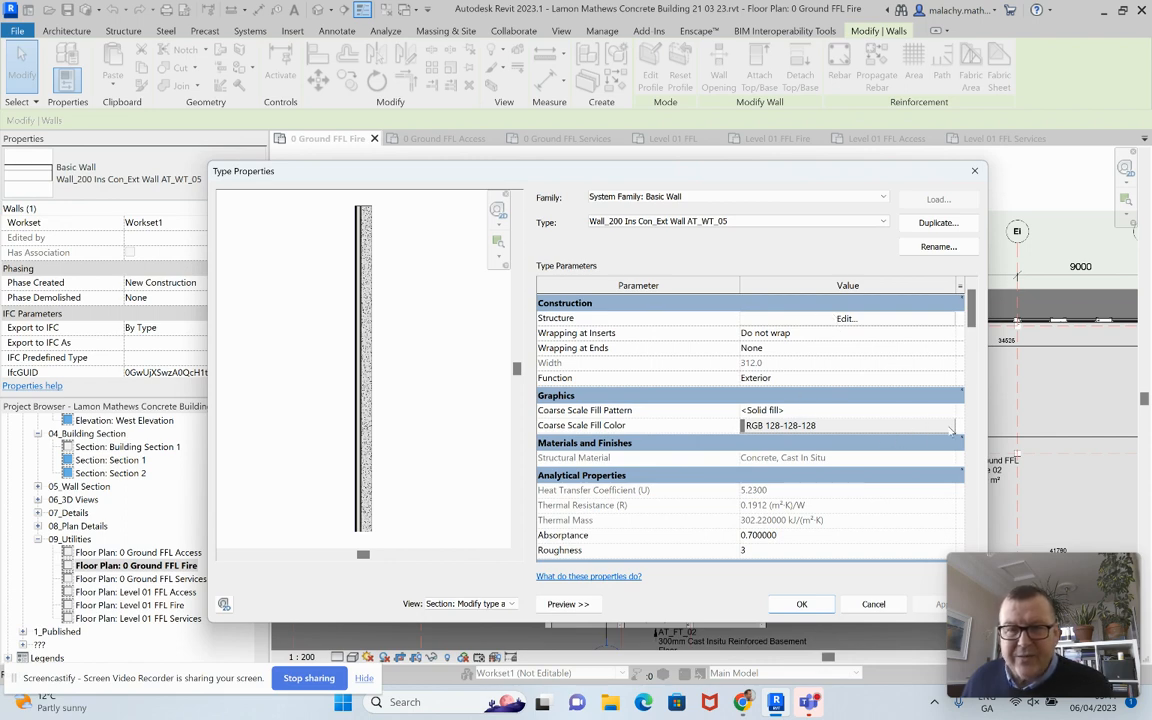
left_click(950, 428)
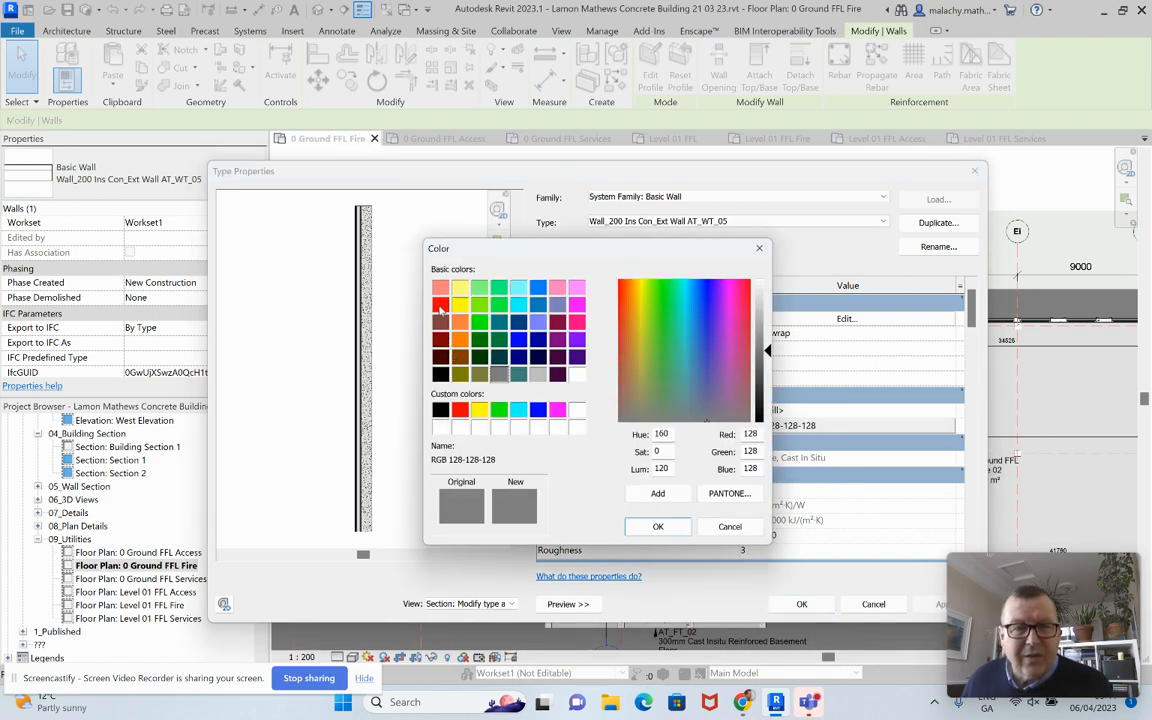
left_click(460, 409)
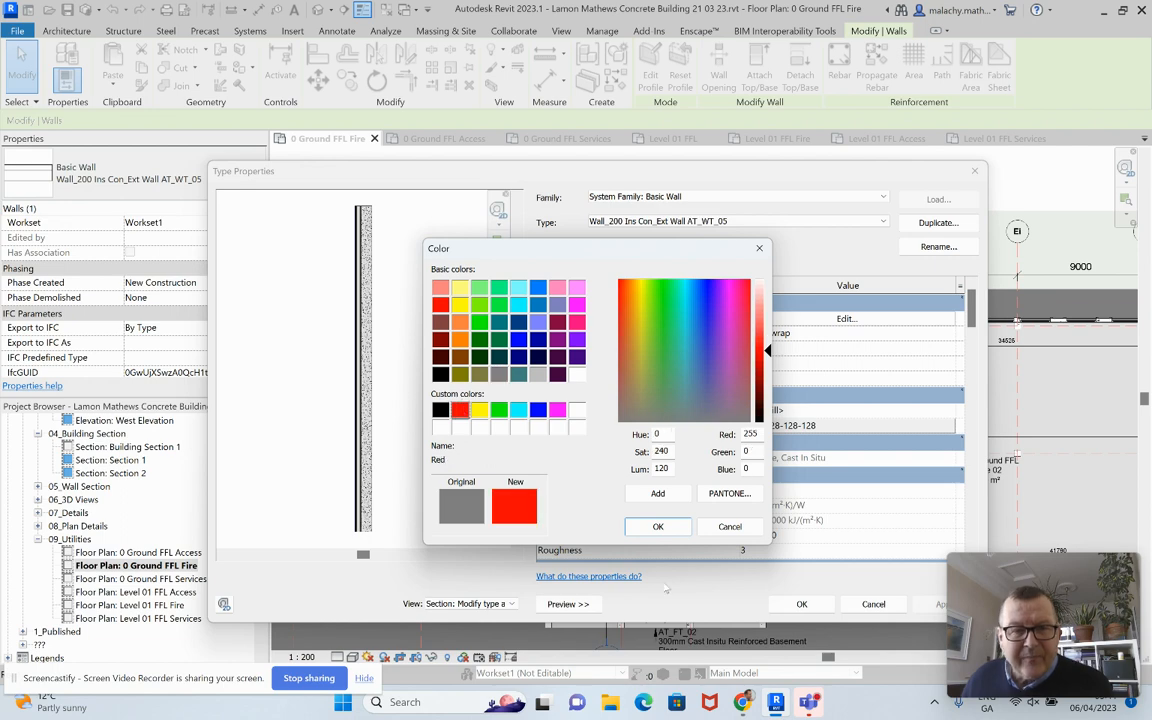
left_click(657, 526)
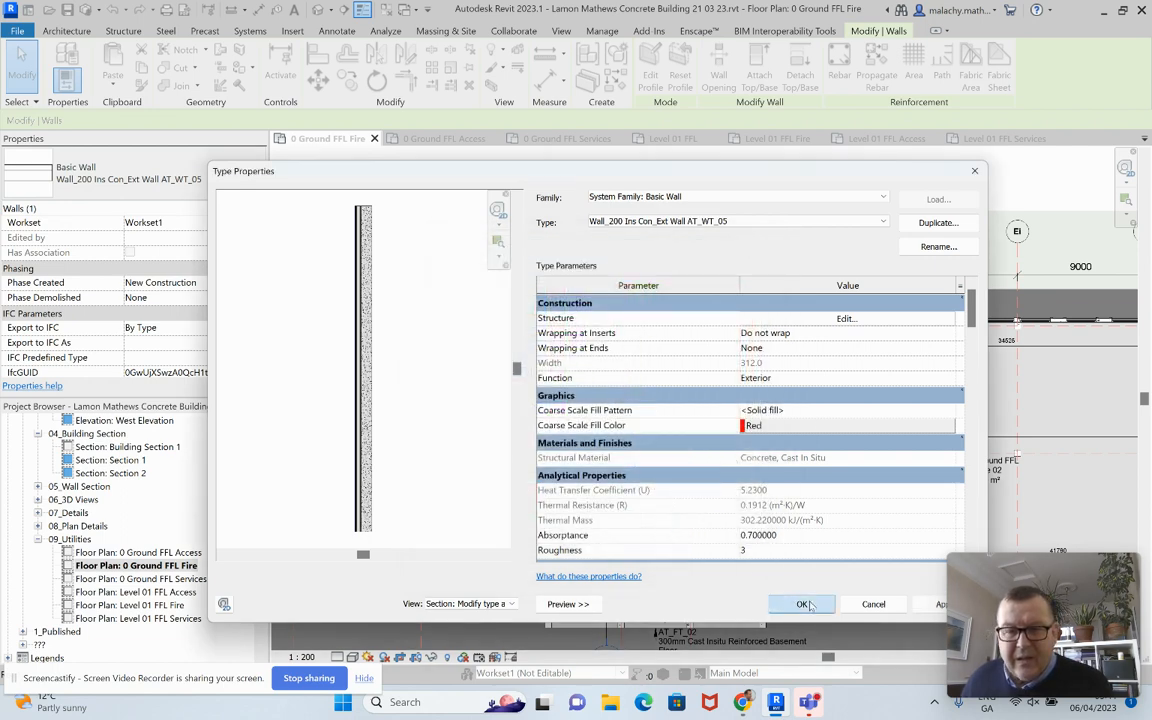
left_click(801, 604)
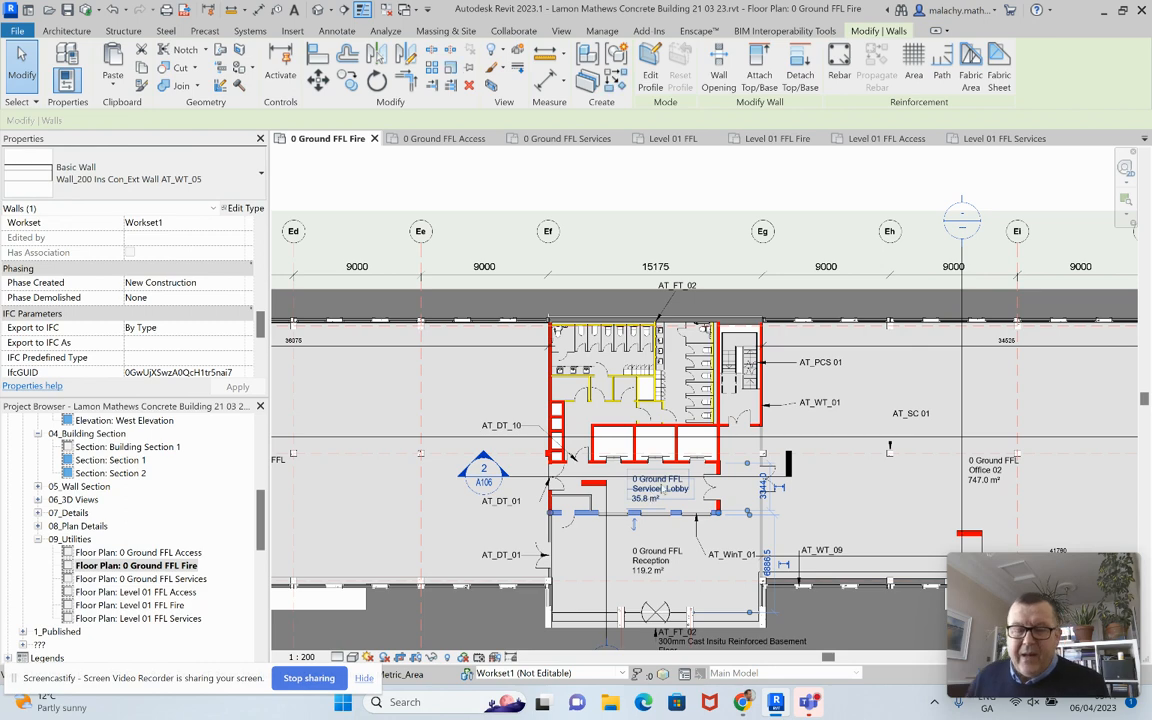
key("Escape")
scroll(730, 483, "down", 4)
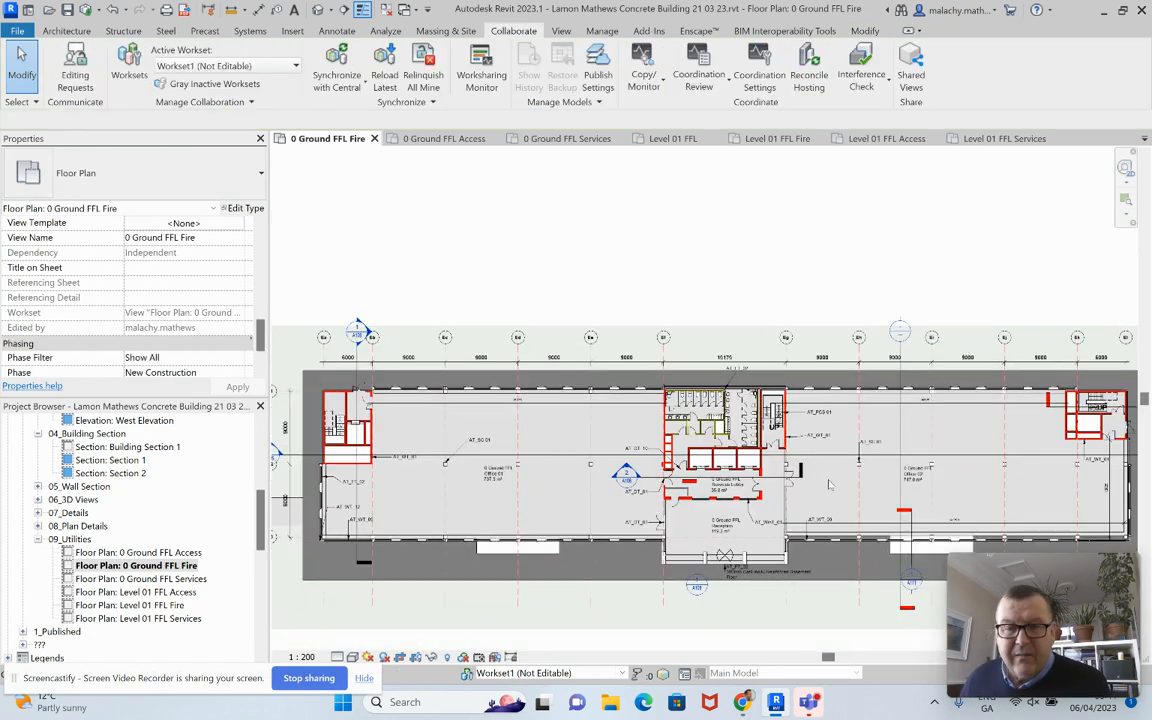
middle_click_drag(730, 483, 679, 476)
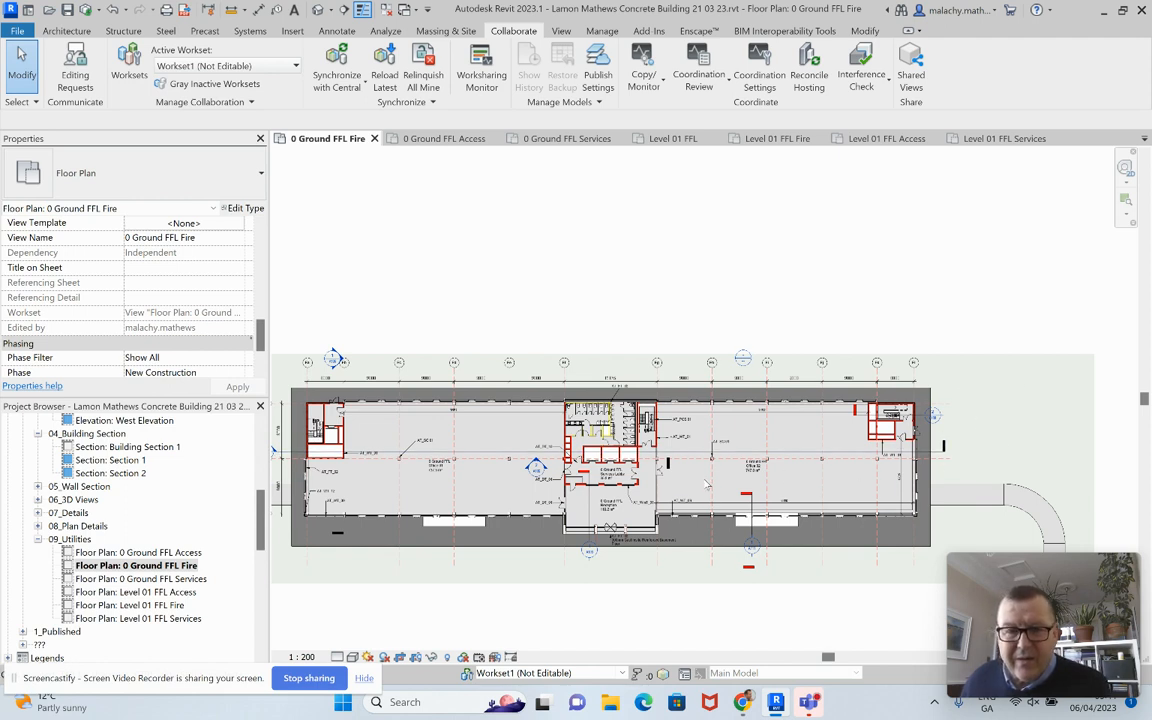
scroll(575, 490, "down", 1)
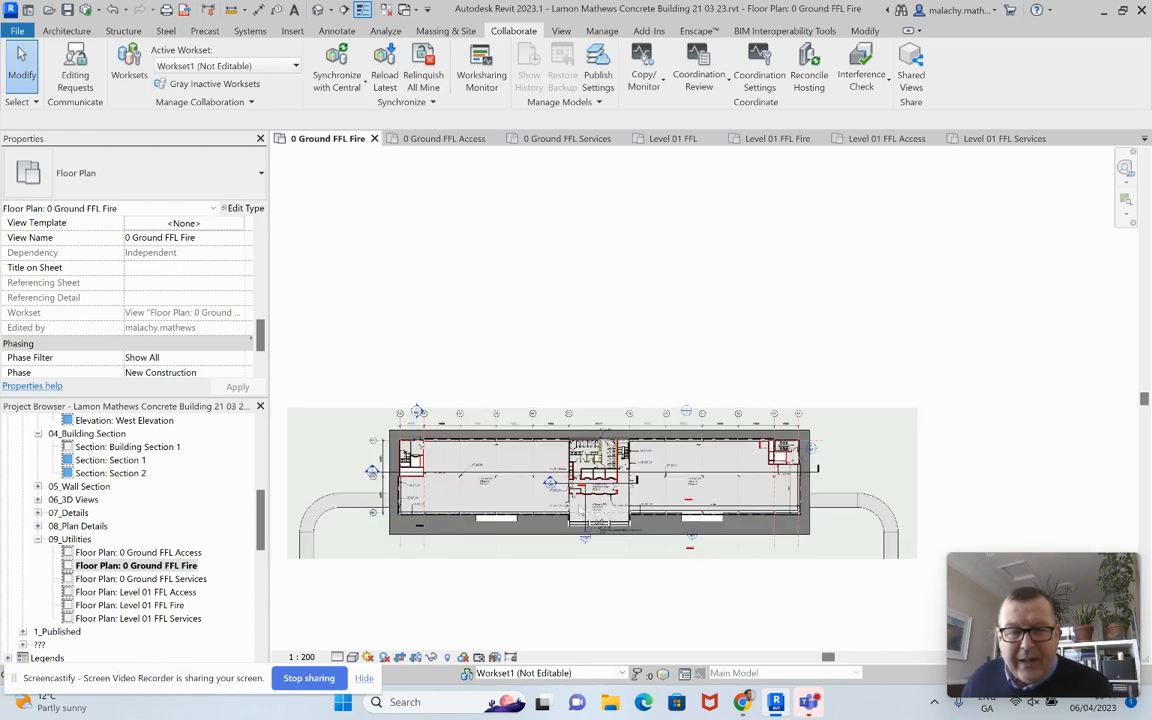
scroll(582, 505, "up", 2)
scroll(583, 504, "up", 1)
middle_click_drag(583, 505, 665, 477)
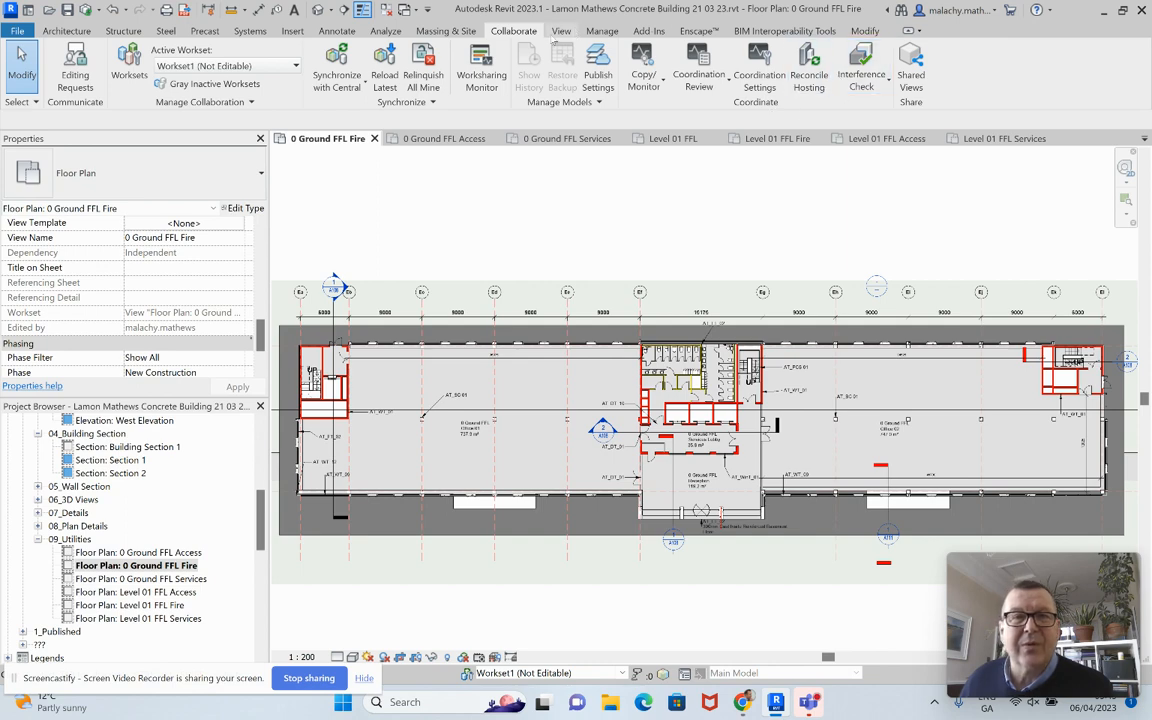
left_click(561, 32)
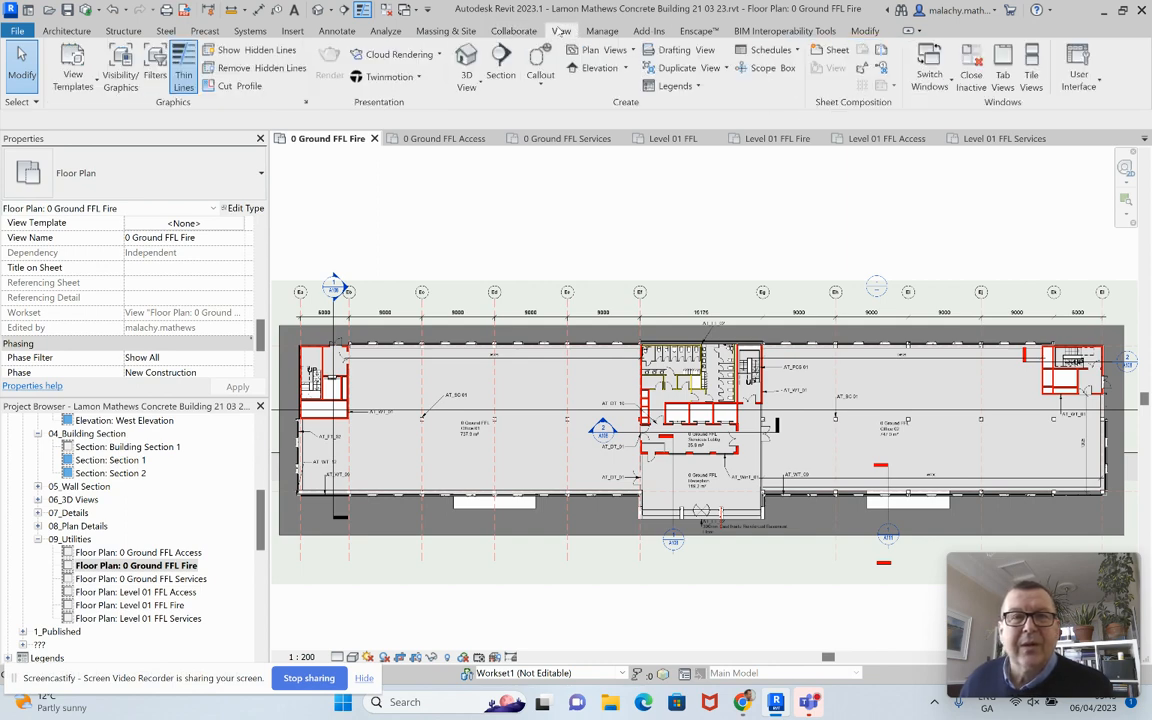
Step: Close all inactive views, open the 0 Ground FFL floor plan, and tile it beside the fire plan
left_click(971, 70)
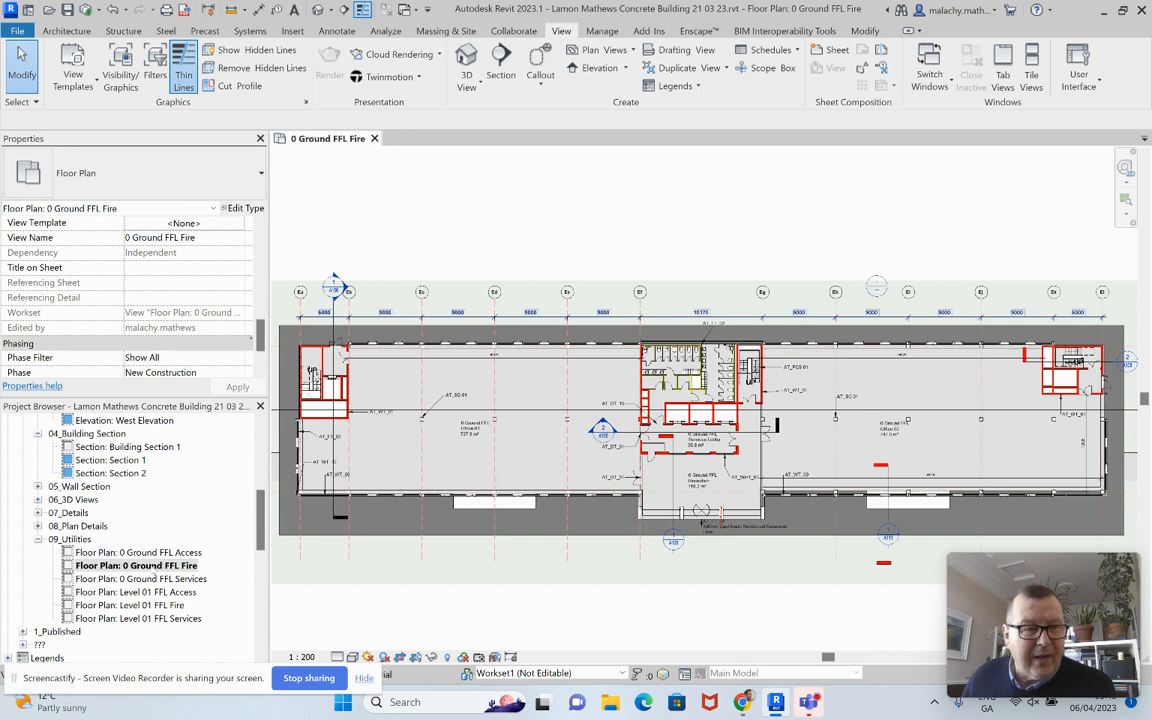
left_click(258, 437)
double_click(160, 460)
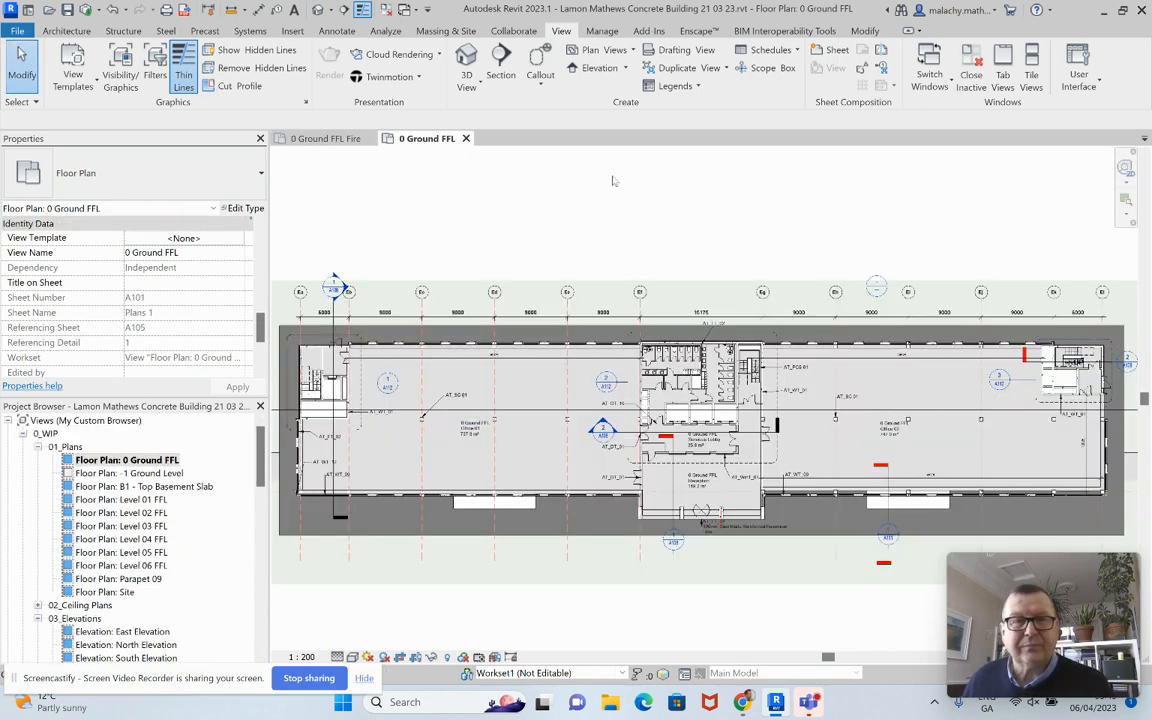
left_click(1024, 80)
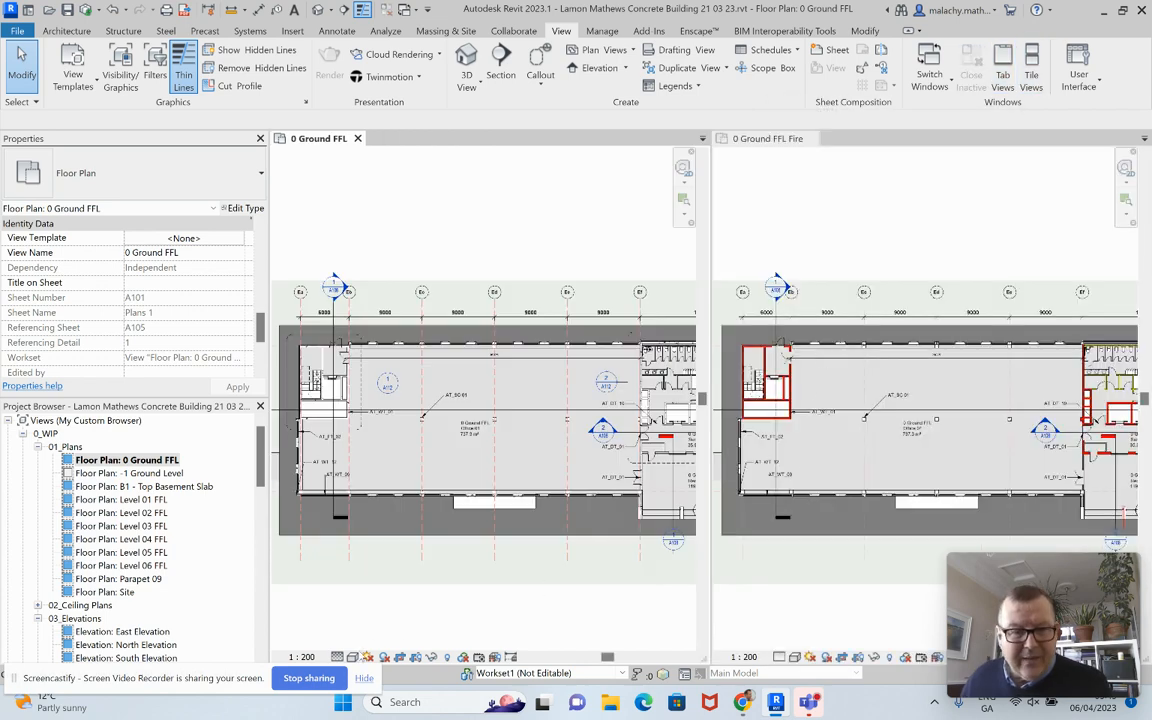
Step: Switch the left 0 Ground FFL plan to Coarse detail level and back to Fine
left_click(352, 657)
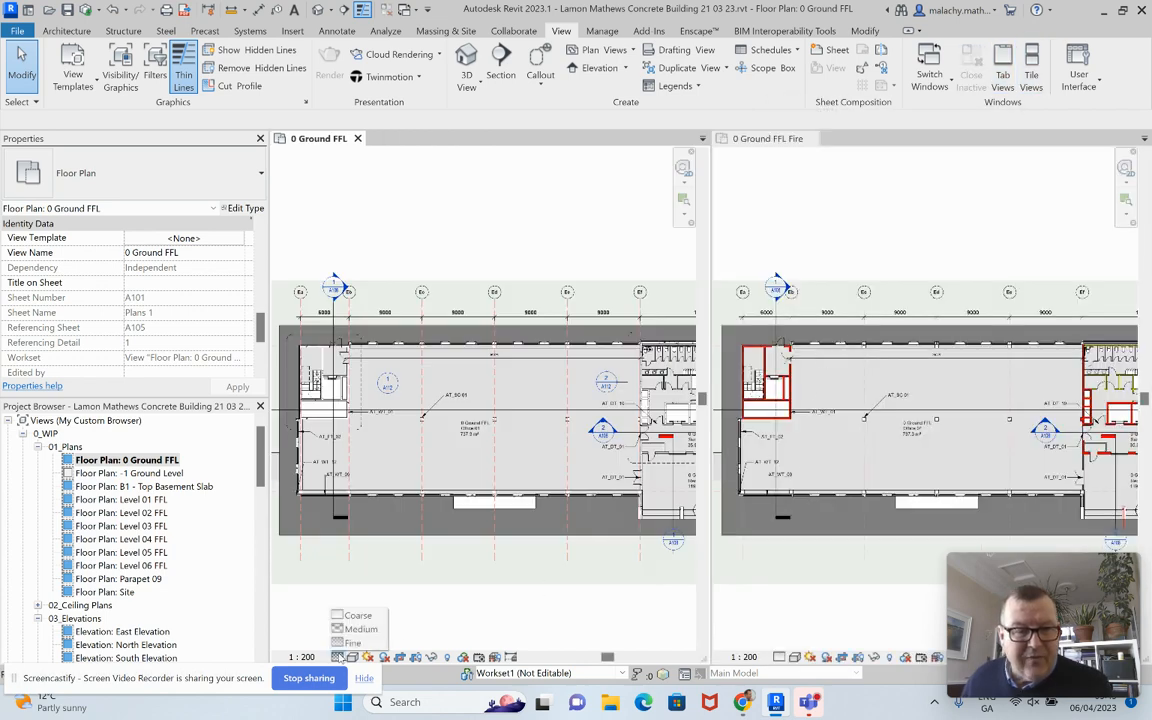
left_click(356, 616)
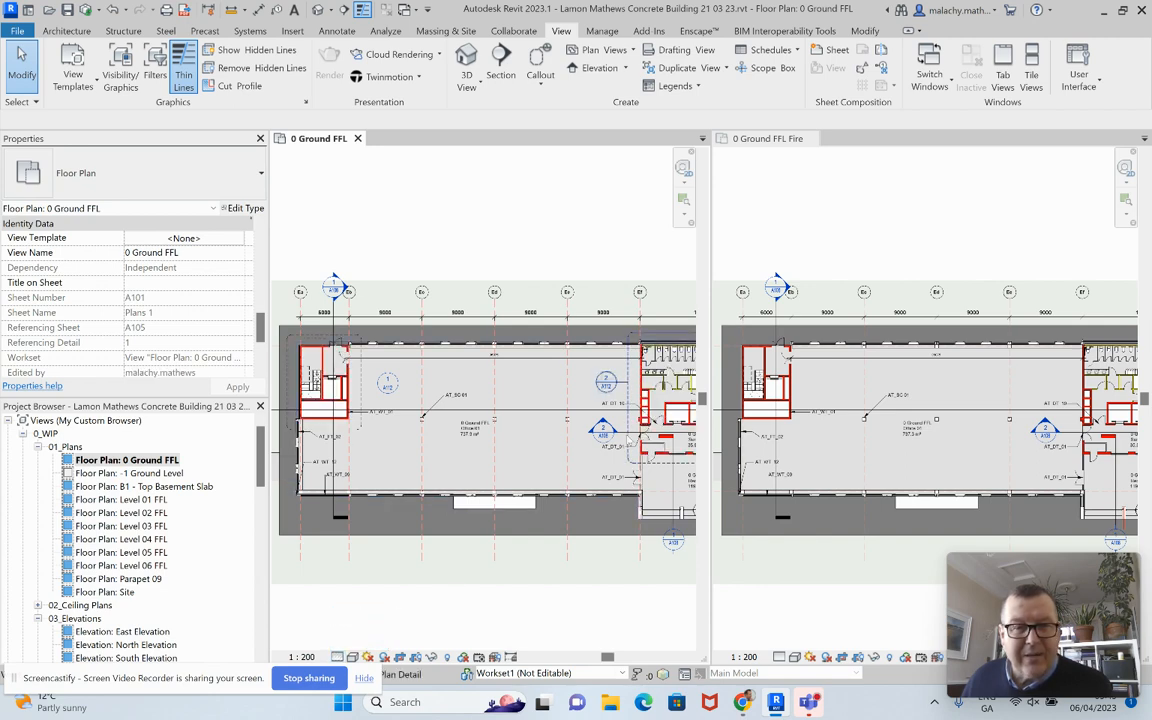
left_click(352, 657)
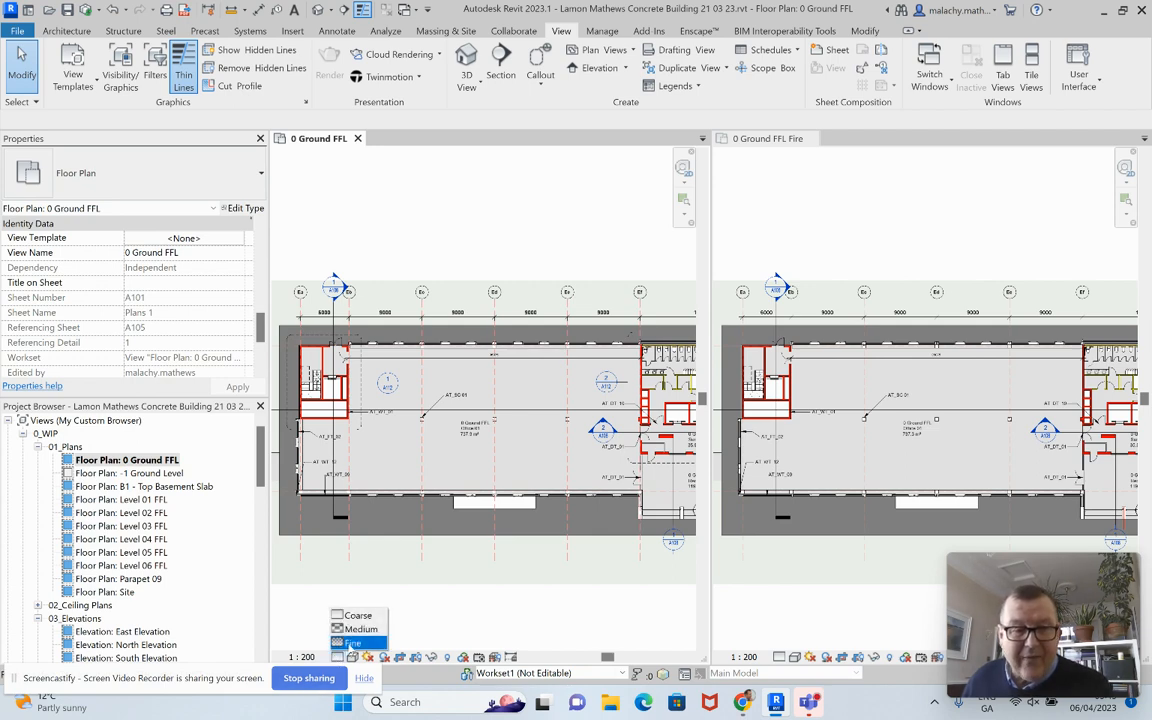
left_click(355, 642)
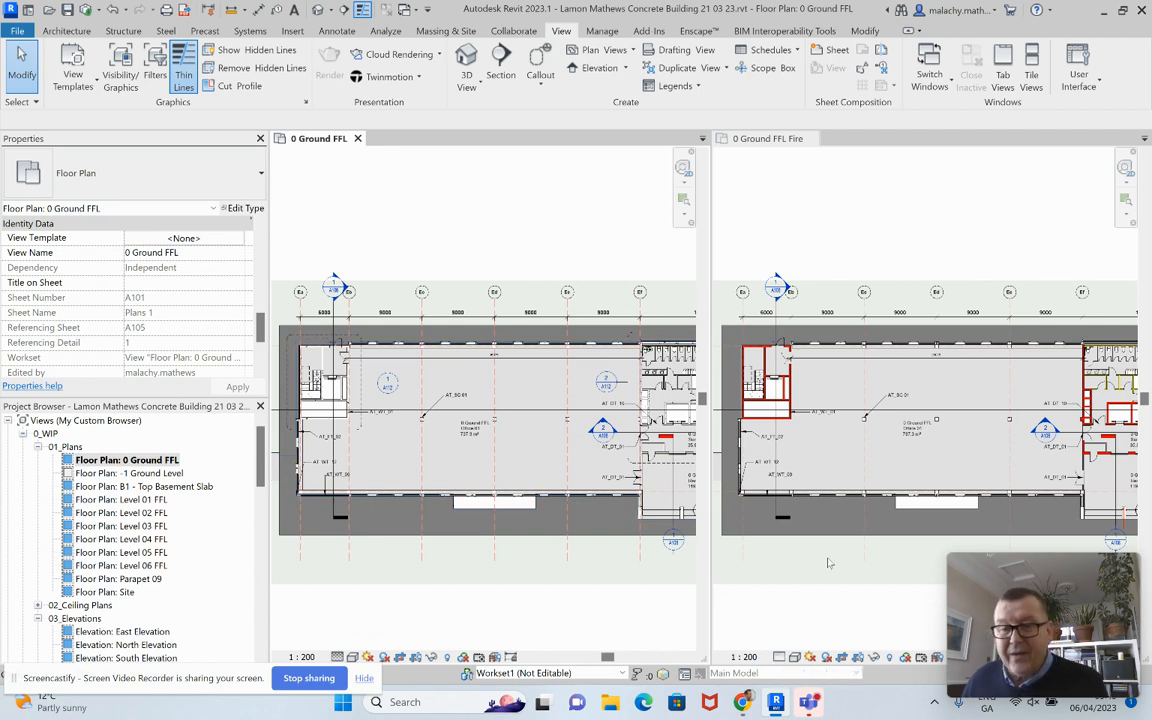
Step: Delete the multi-category tag in the 0 Ground FFL Fire plan
left_click(918, 383)
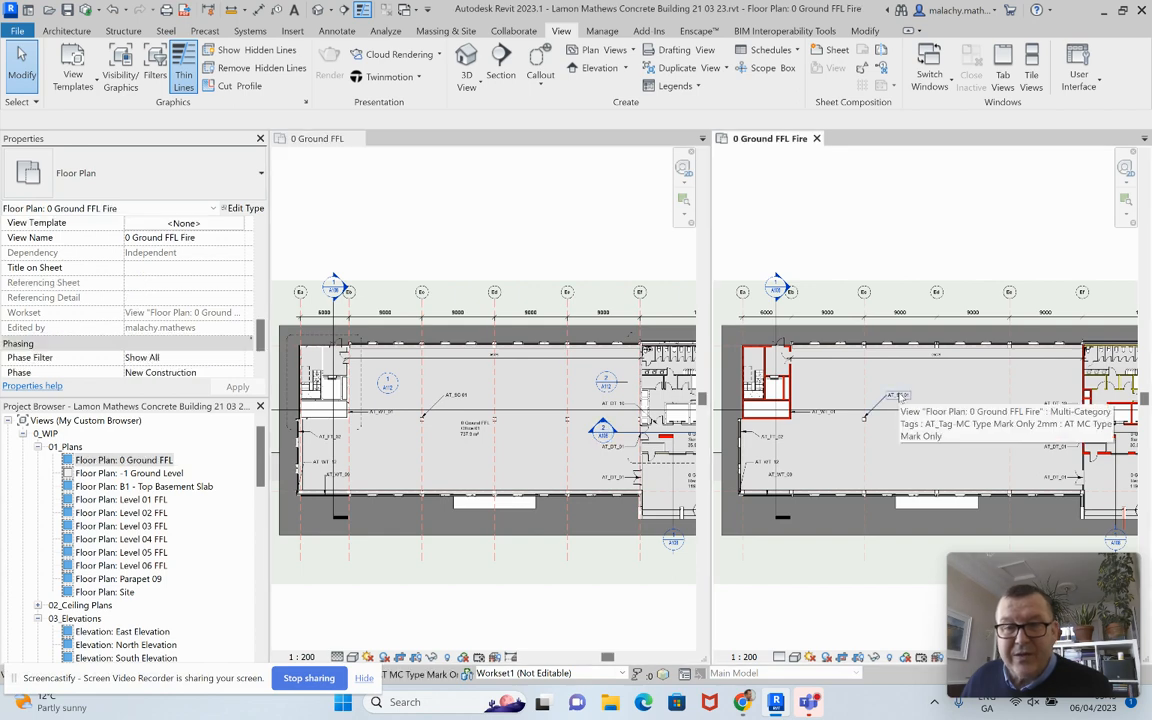
left_click(900, 397)
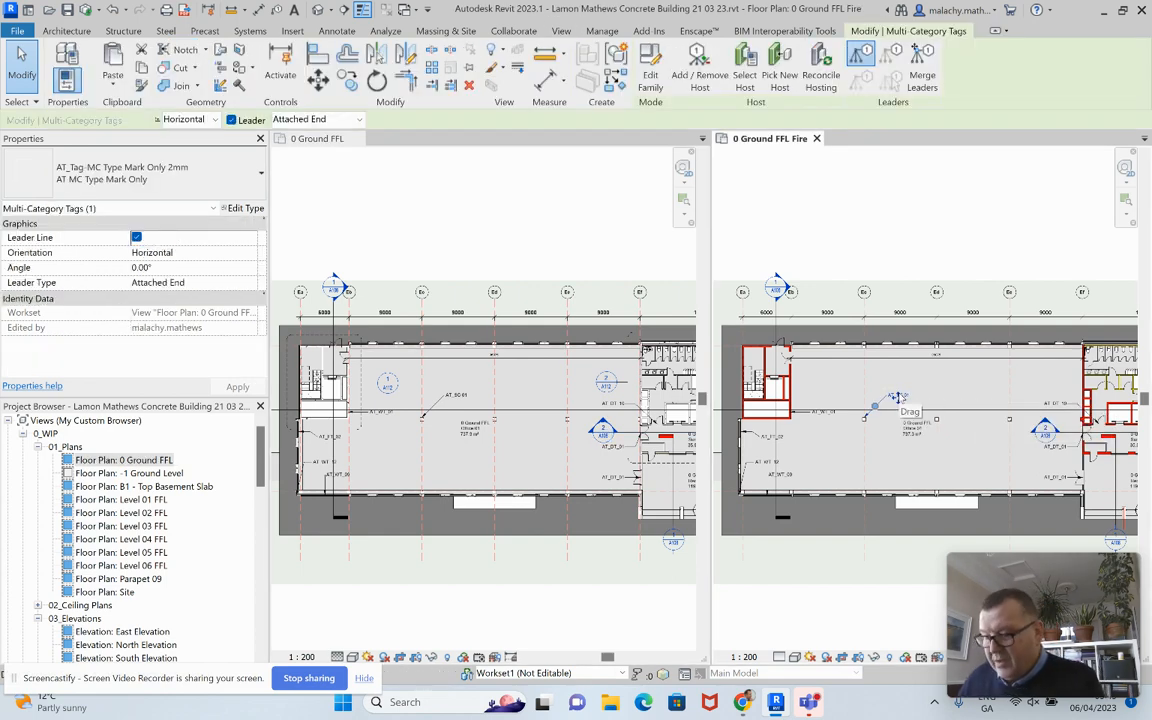
key("Delete")
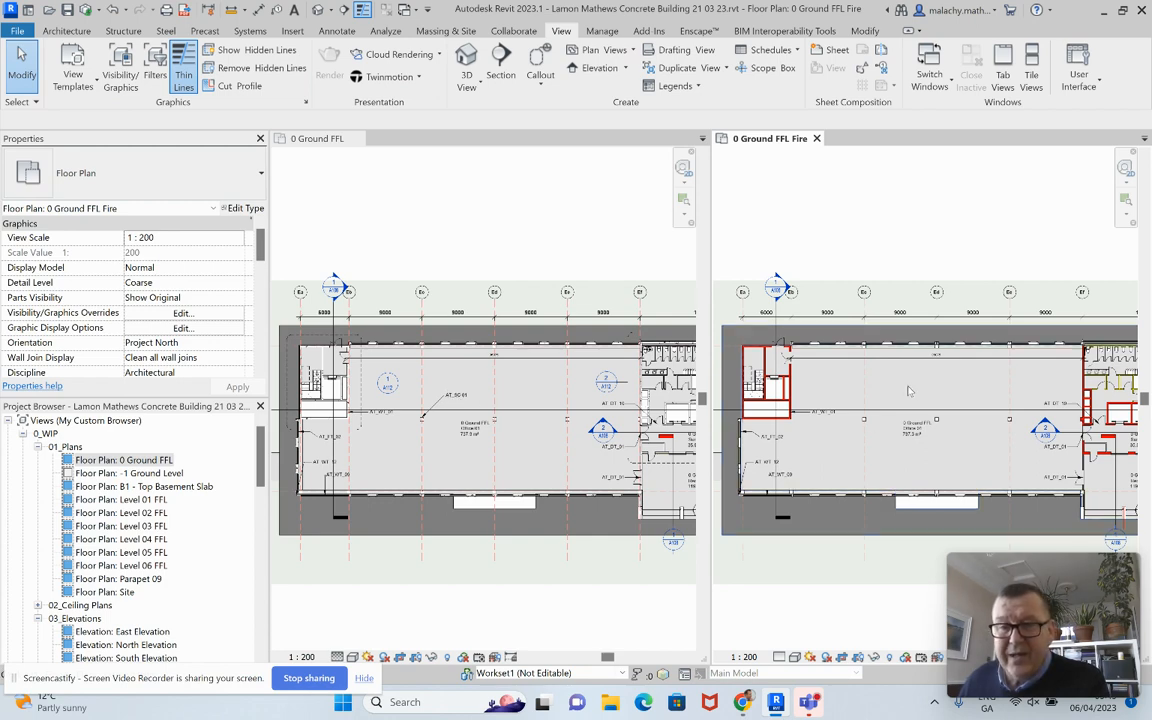
Step: Hide both section lines in the fire plan view only, using Hide in View > Elements
left_click(777, 331)
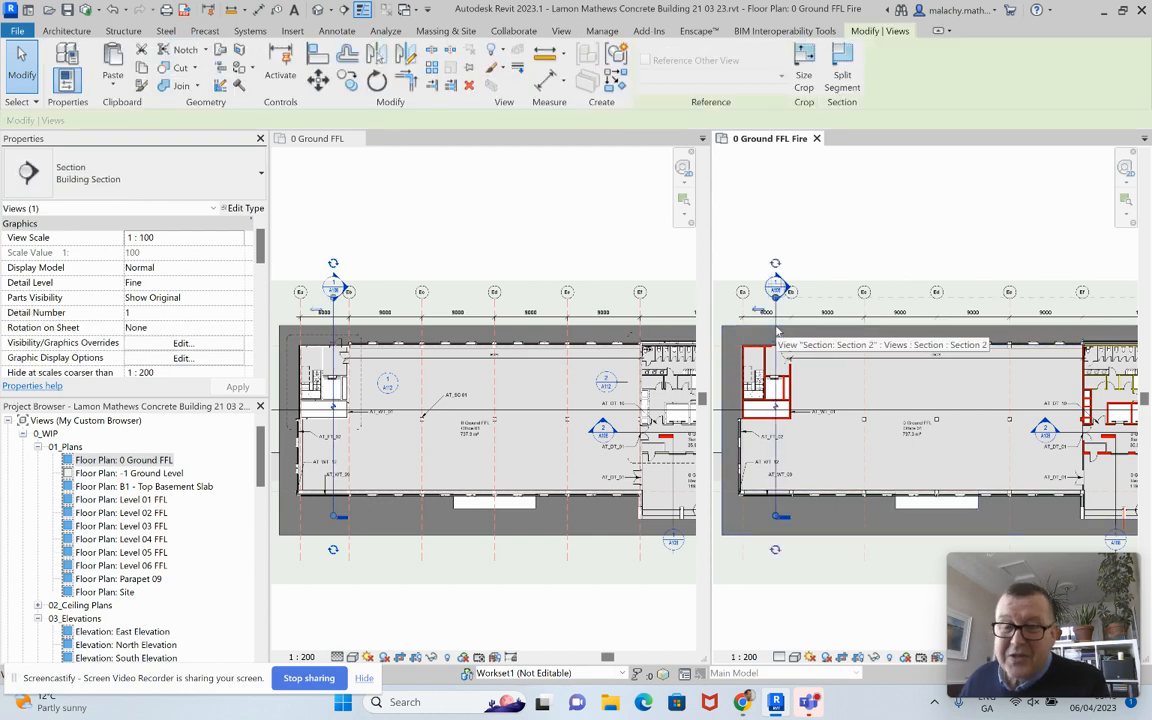
right_click(777, 331)
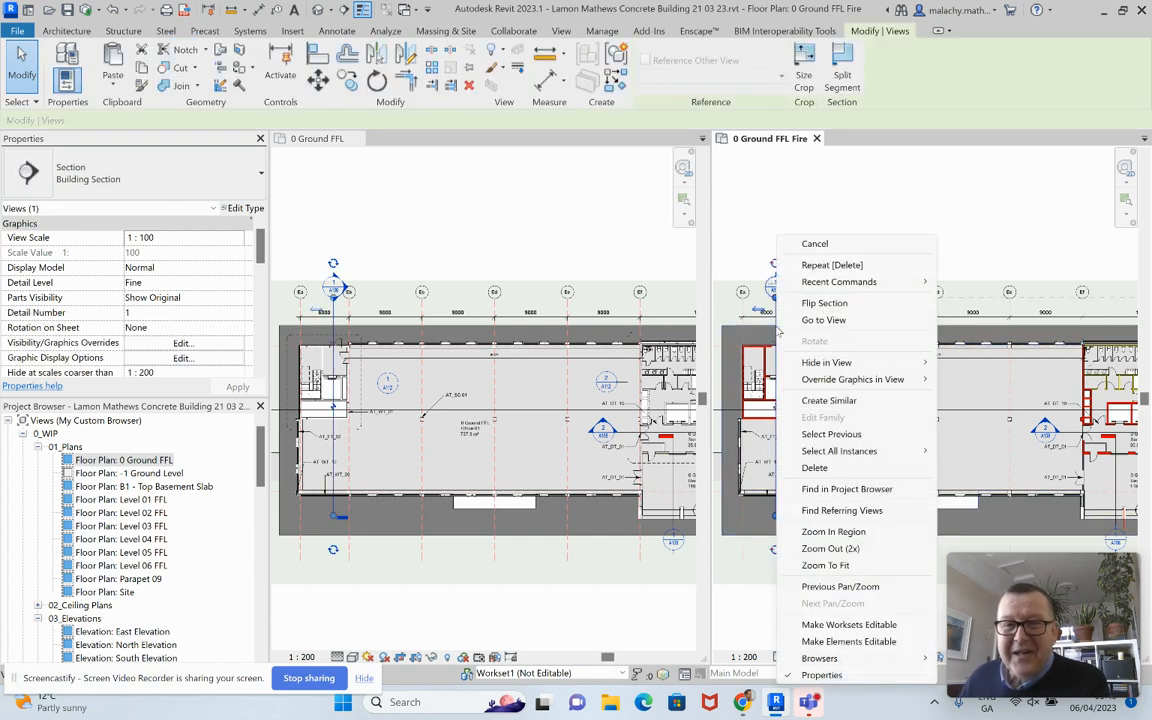
mouse_move(850, 362)
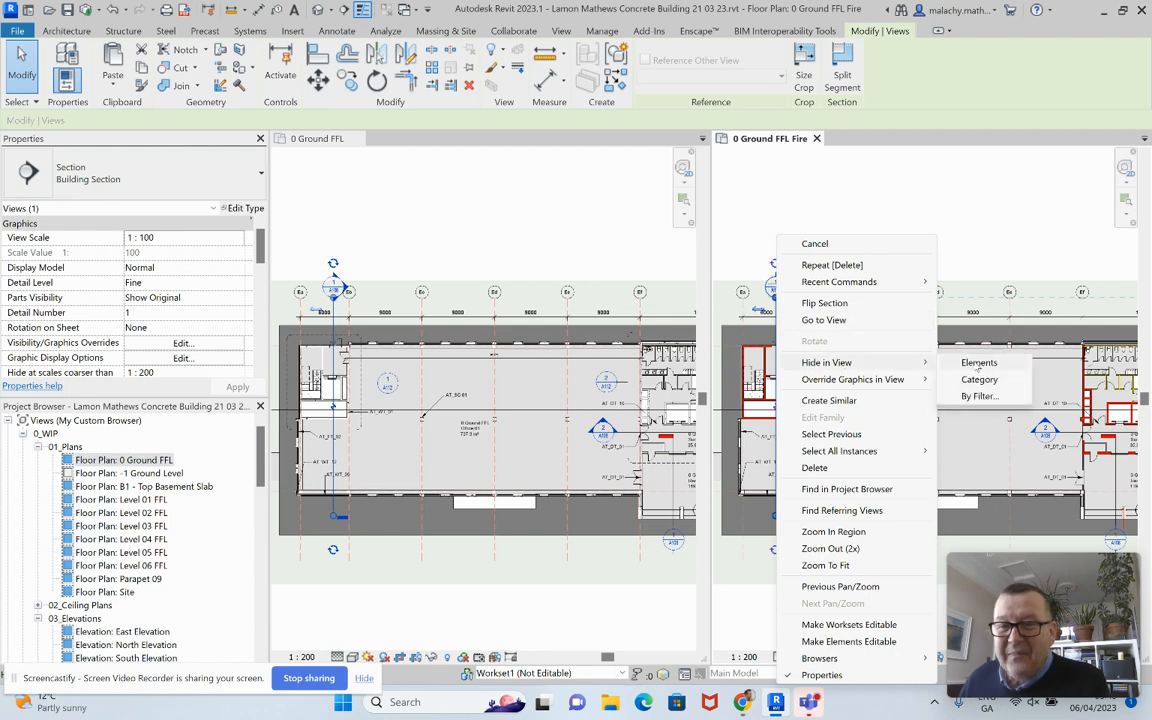
left_click(978, 364)
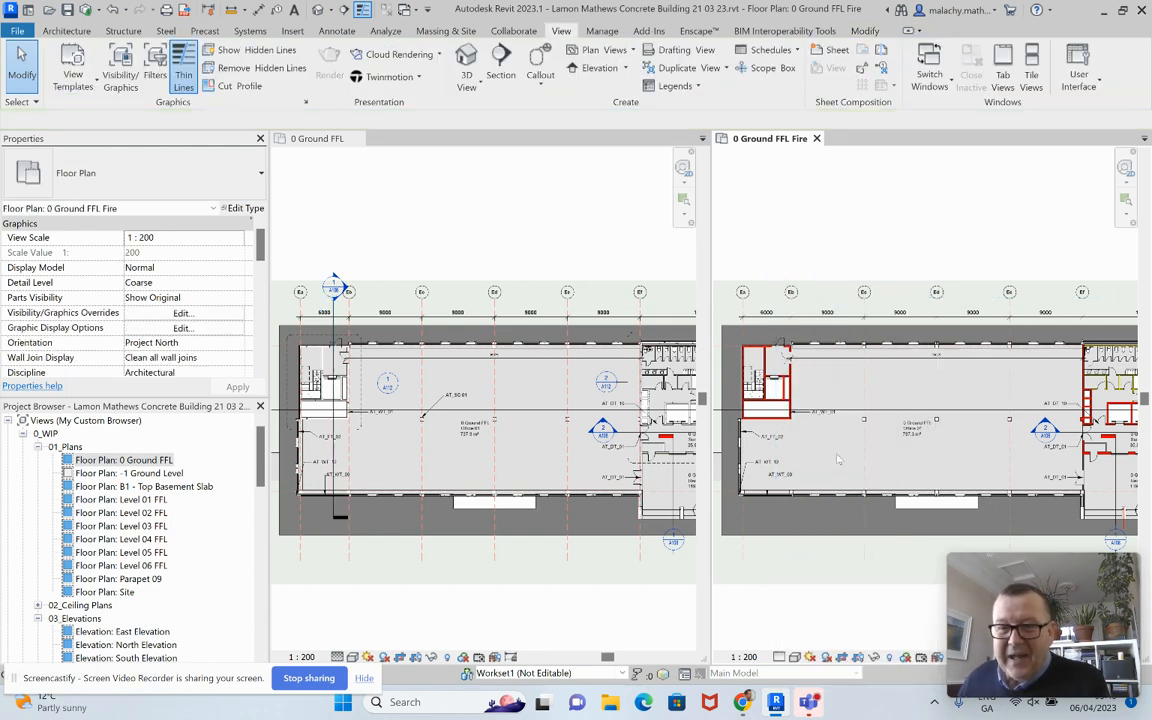
scroll(839, 459, "down", 2)
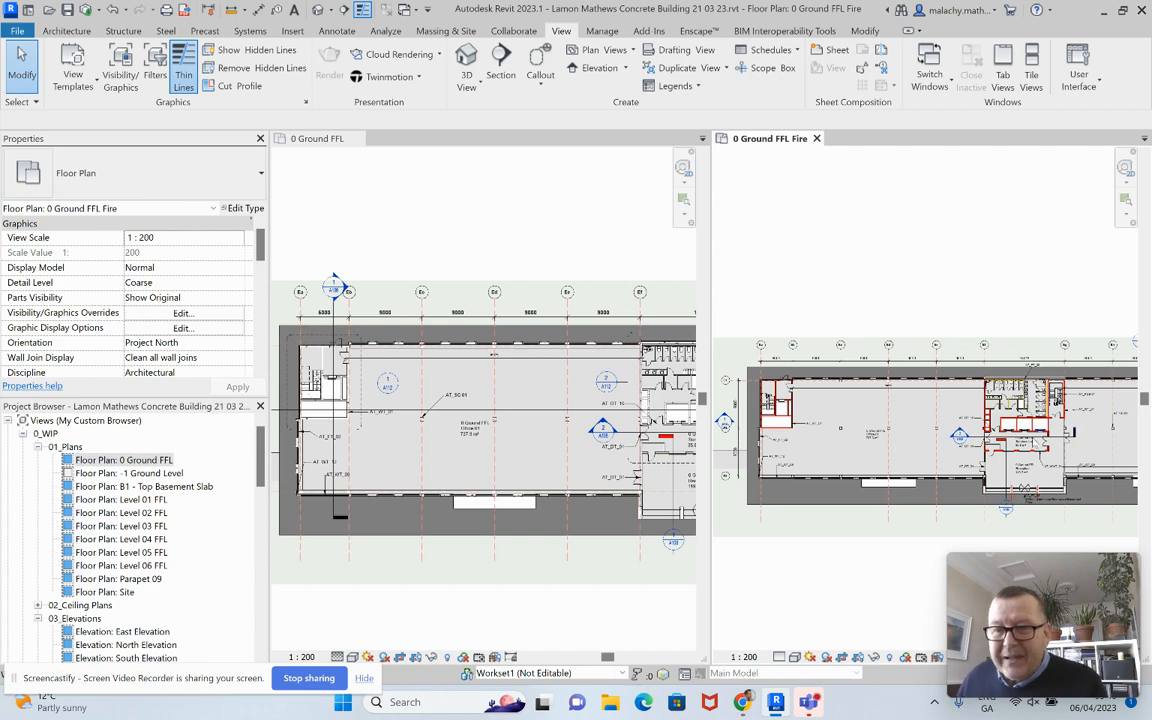
scroll(1050, 432, "up", 2)
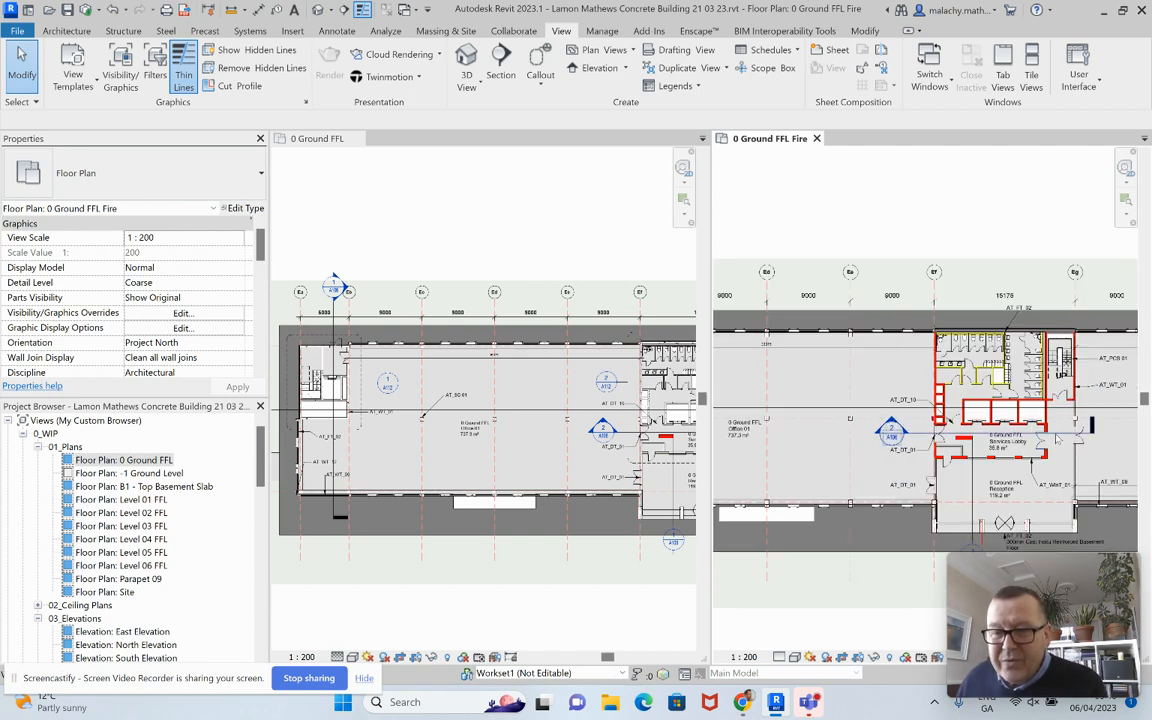
left_click(1056, 434)
right_click(1056, 434)
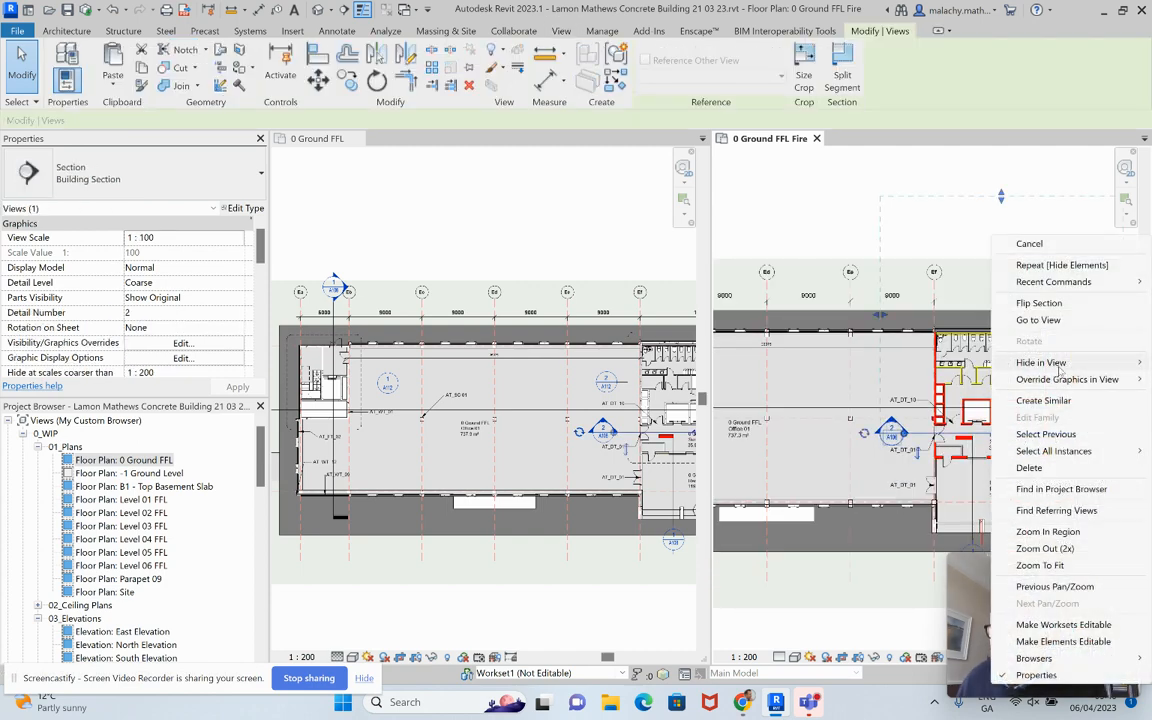
mouse_move(1056, 363)
left_click(938, 362)
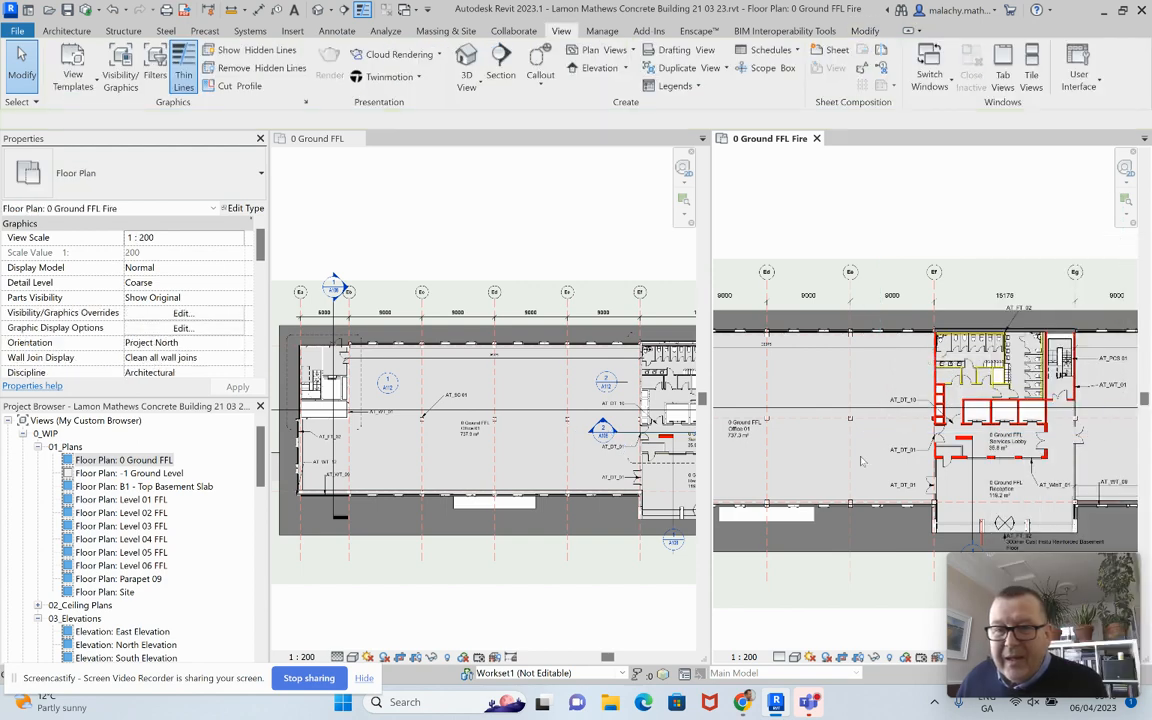
Step: Hide the grid dimension string above the fire plan in this view only
left_click(870, 304)
right_click(870, 304)
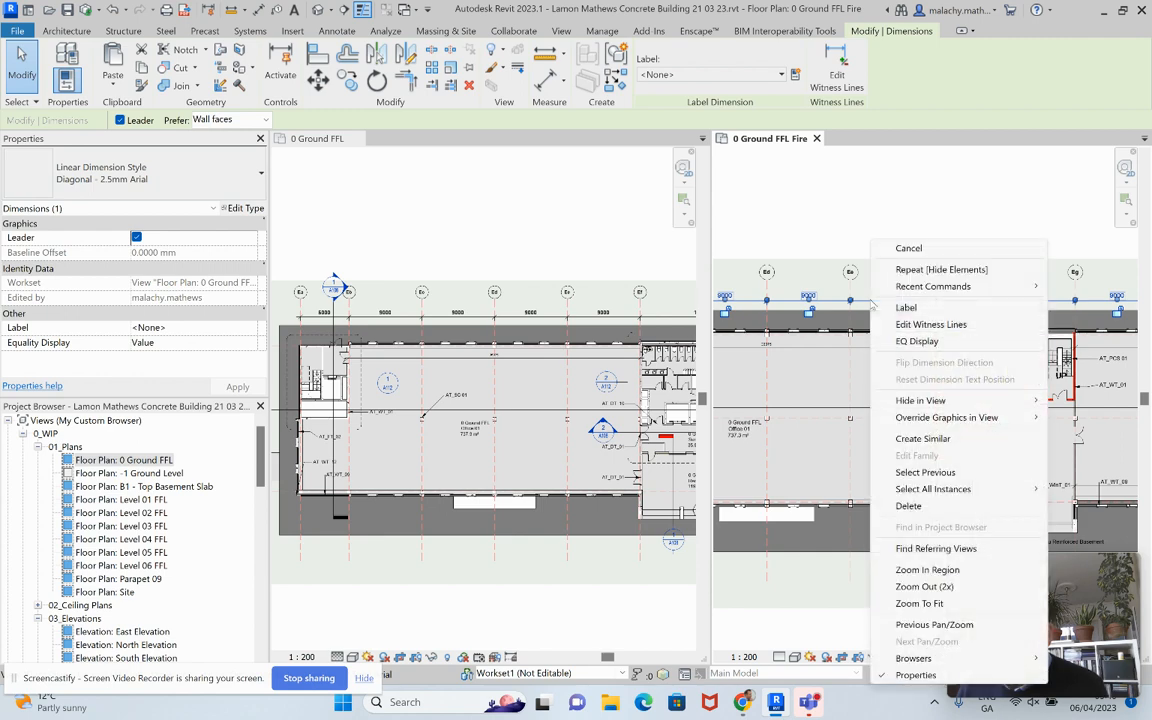
mouse_move(948, 402)
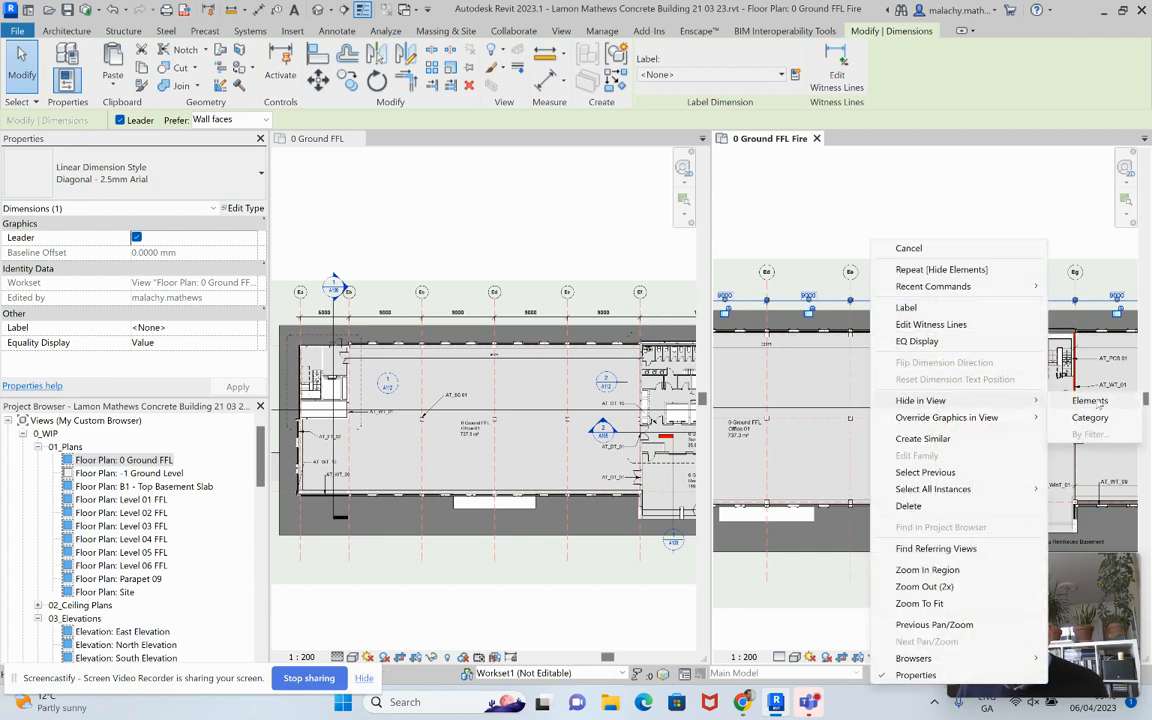
left_click(1100, 402)
scroll(866, 409, "down", 1)
scroll(866, 411, "down", 2)
middle_click_drag(856, 429, 777, 426)
scroll(942, 400, "up", 3)
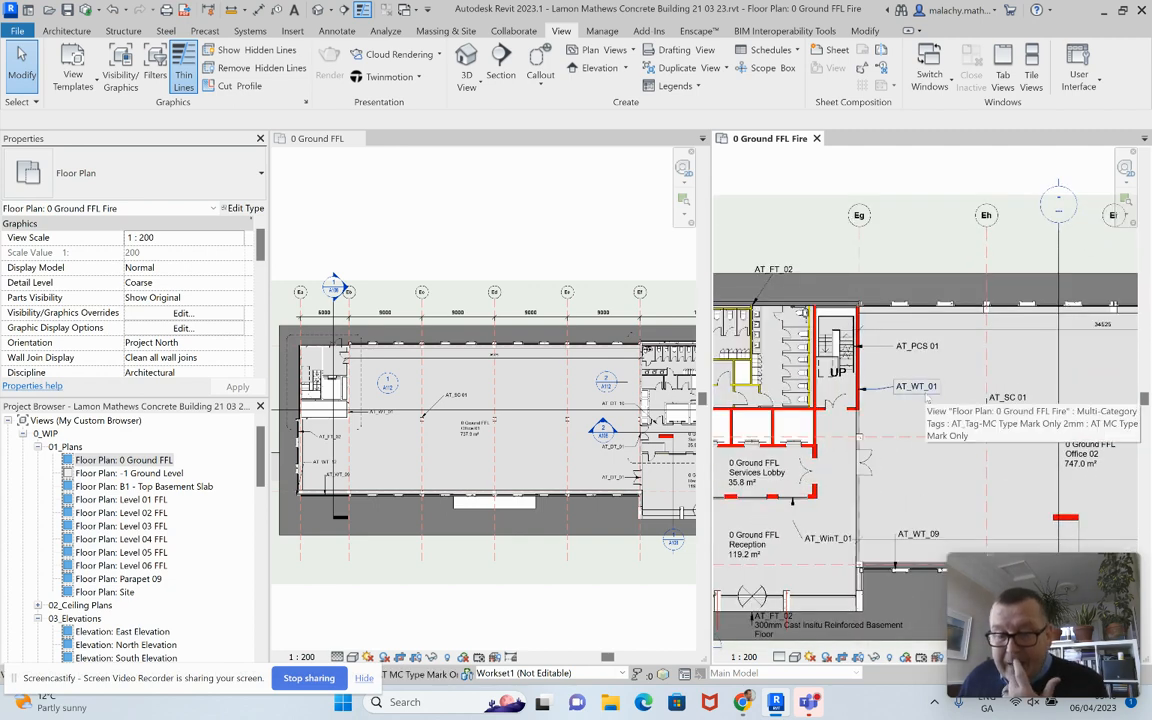
scroll(928, 400, "down", 4)
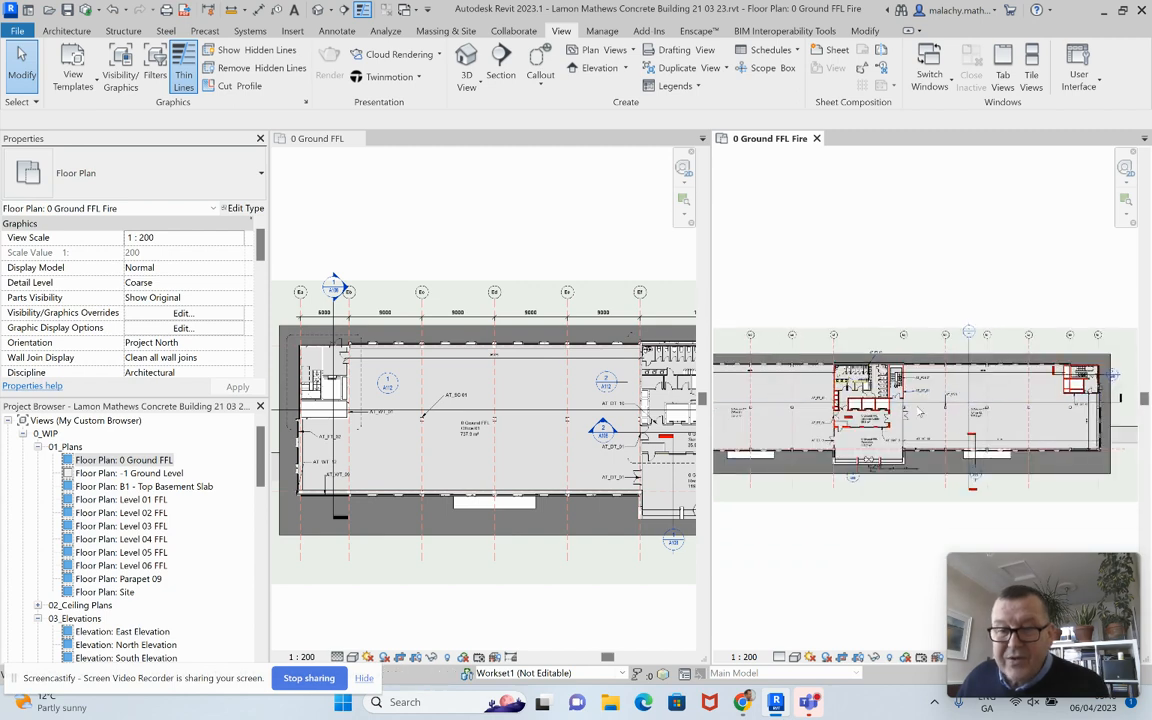
scroll(985, 432, "down", 1)
middle_click_drag(985, 432, 1045, 436)
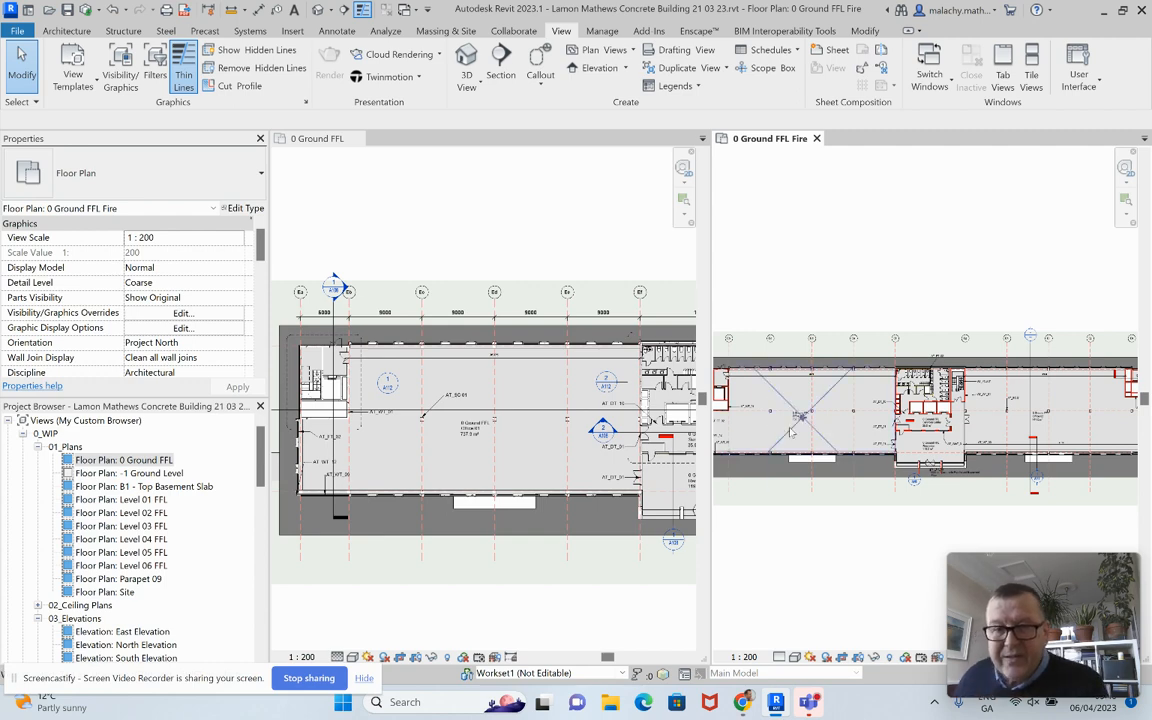
scroll(842, 400, "up", 5)
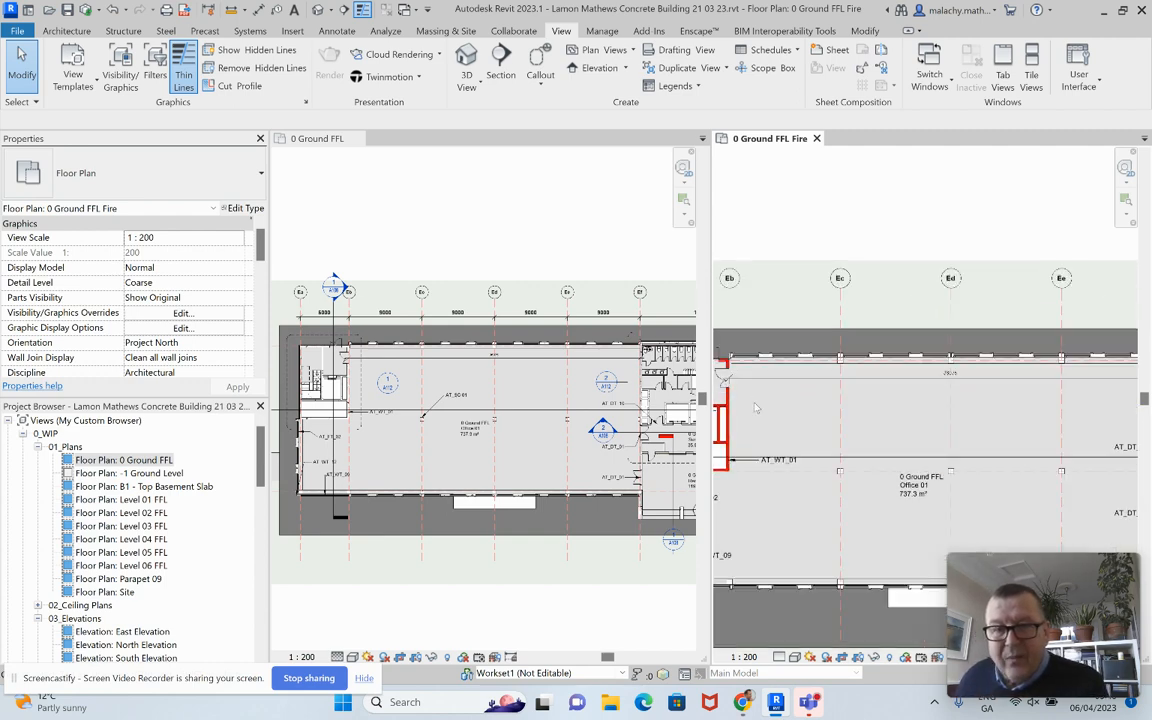
scroll(842, 400, "up", 2)
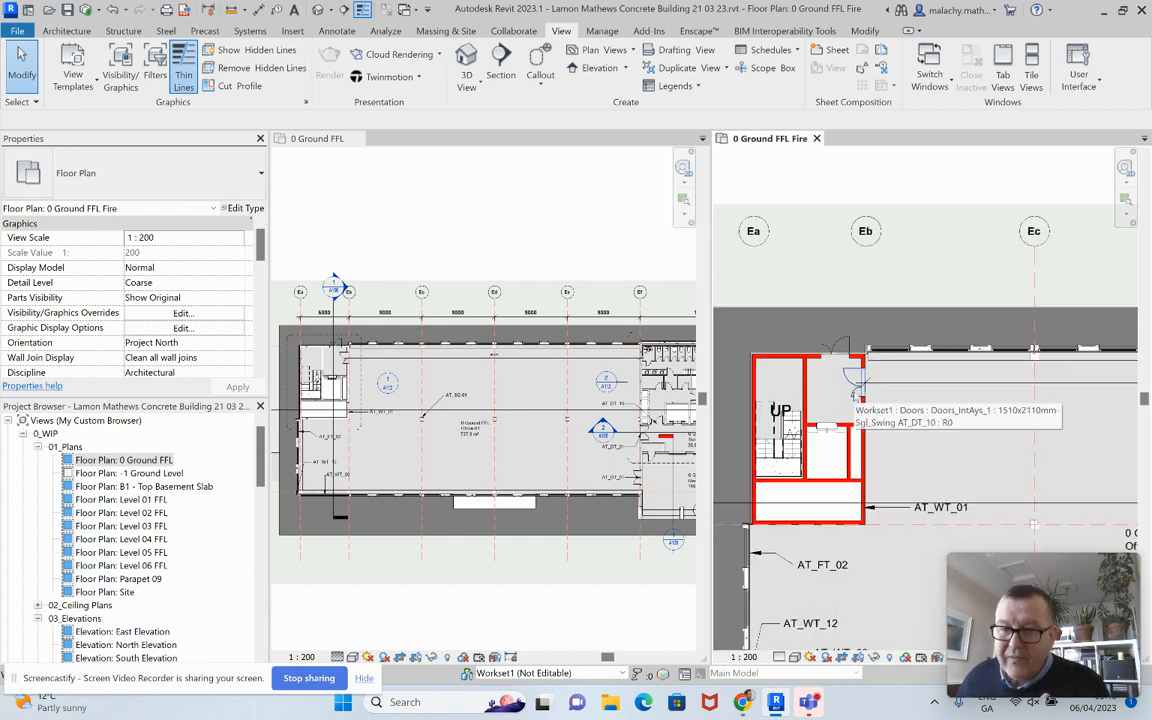
scroll(938, 428, "down", 4)
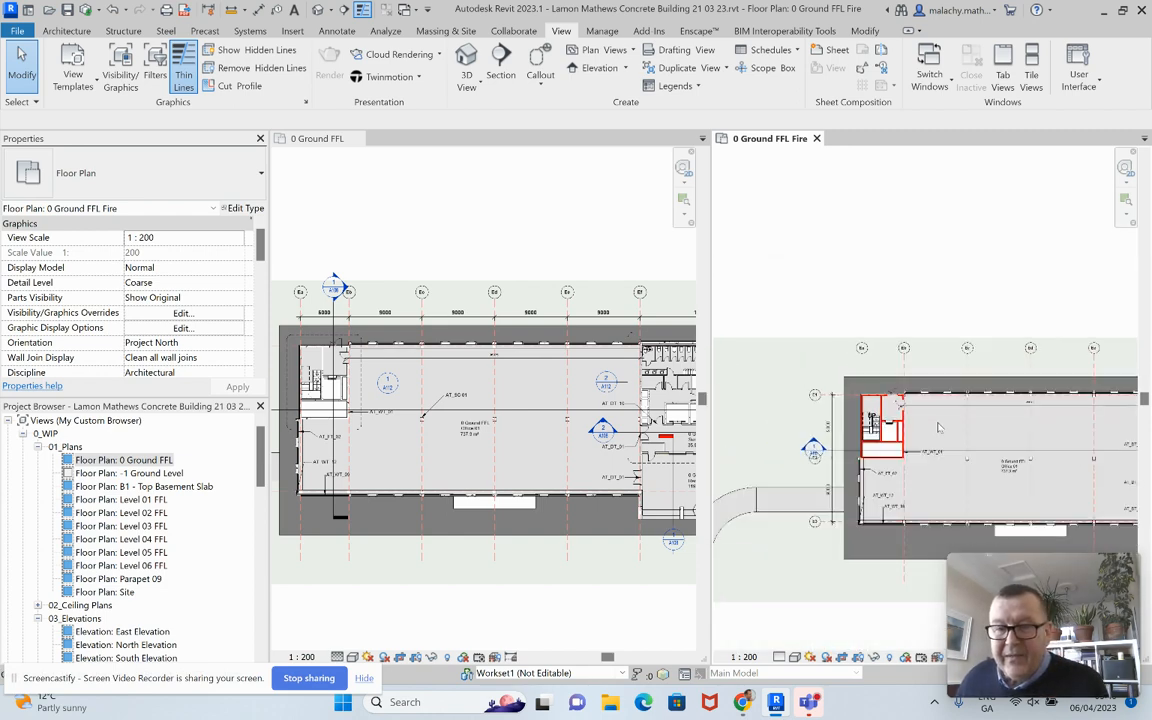
scroll(938, 428, "down", 3)
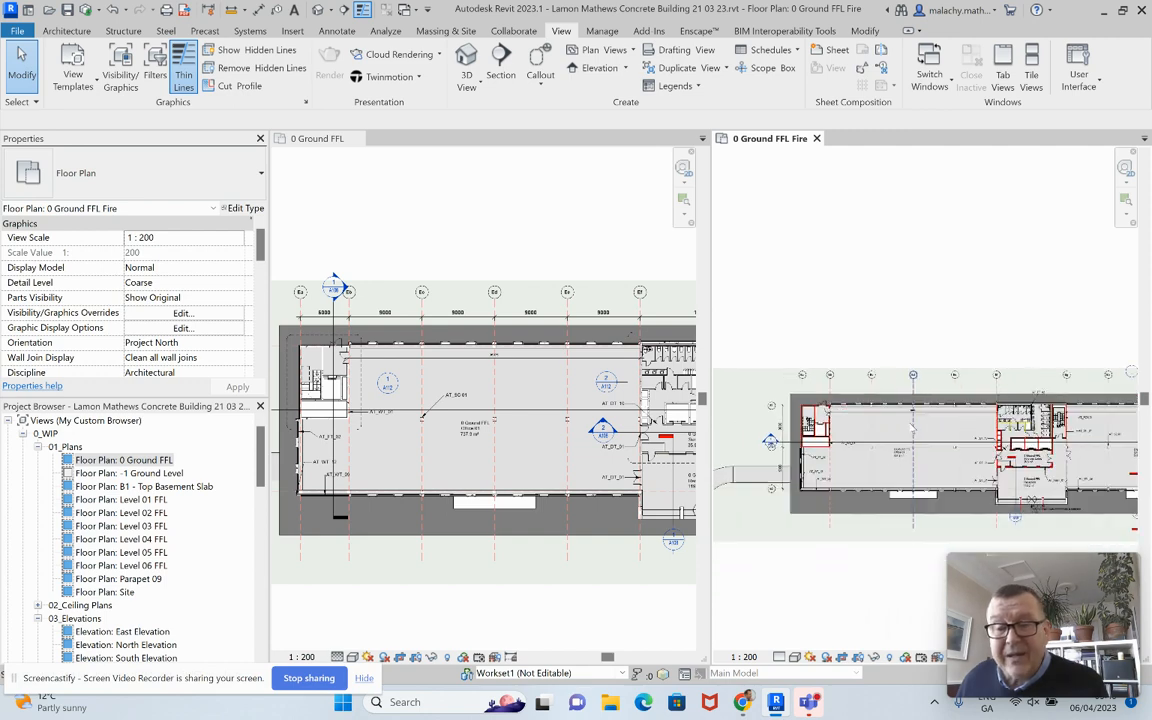
middle_click_drag(910, 410, 876, 428)
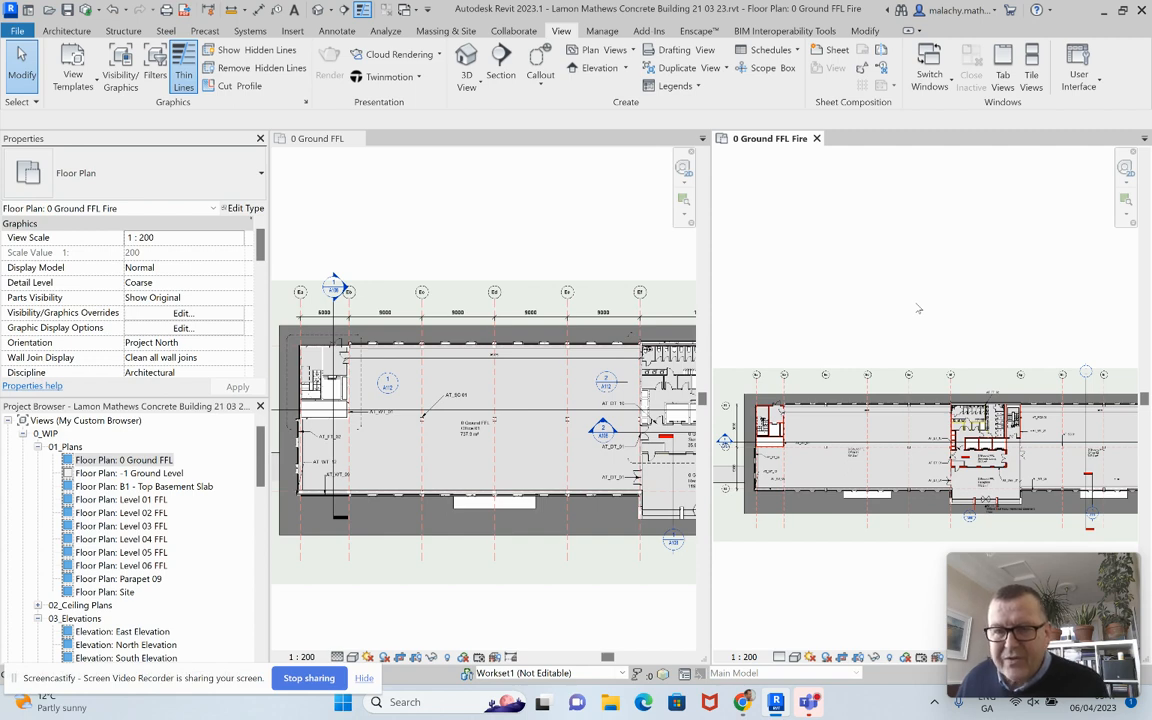
middle_click_drag(926, 342, 923, 291)
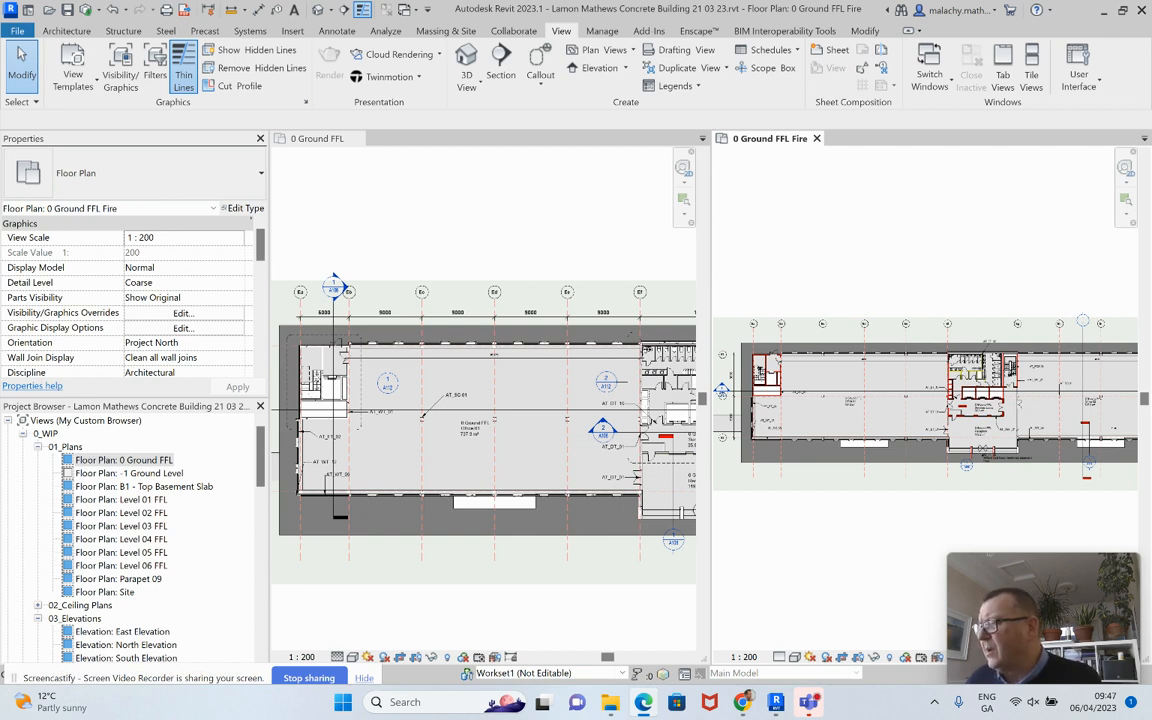
Step: Drag the Edge window with the example PDF over the Revit window
left_click_drag(1151, 248, 306, 48)
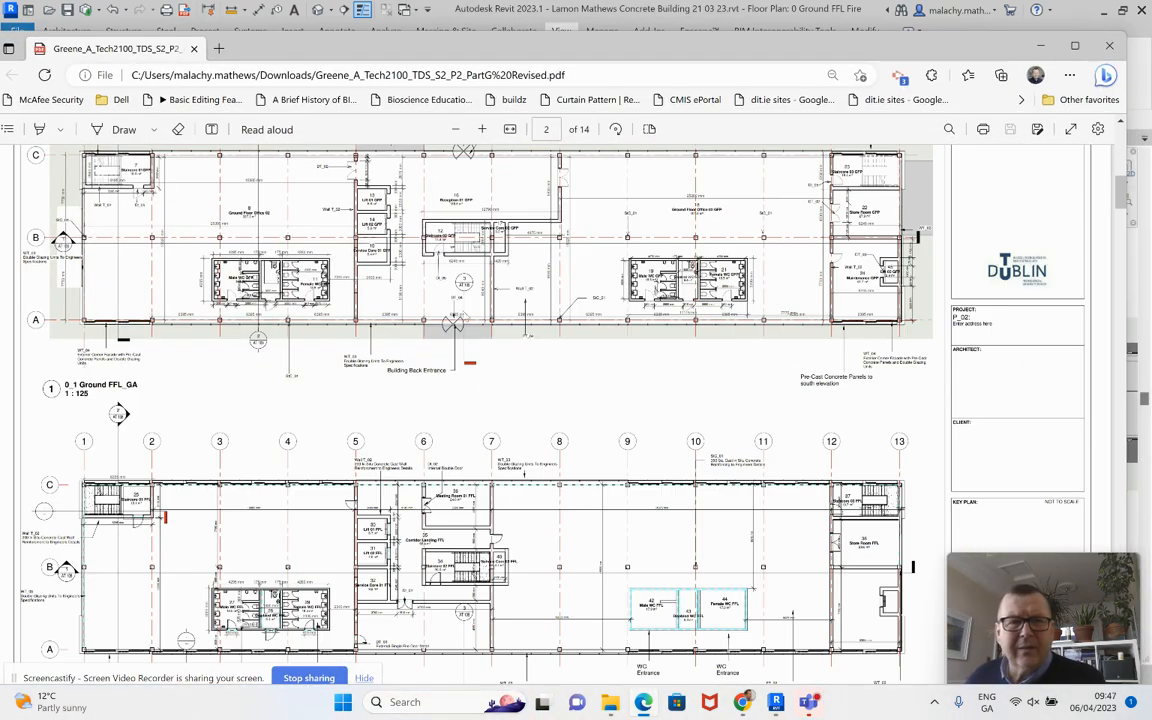
Step: Scroll past the page 3 fire plan to the page 4 0_3 Ground FFL_Access plan
scroll(430, 320, "down", 8)
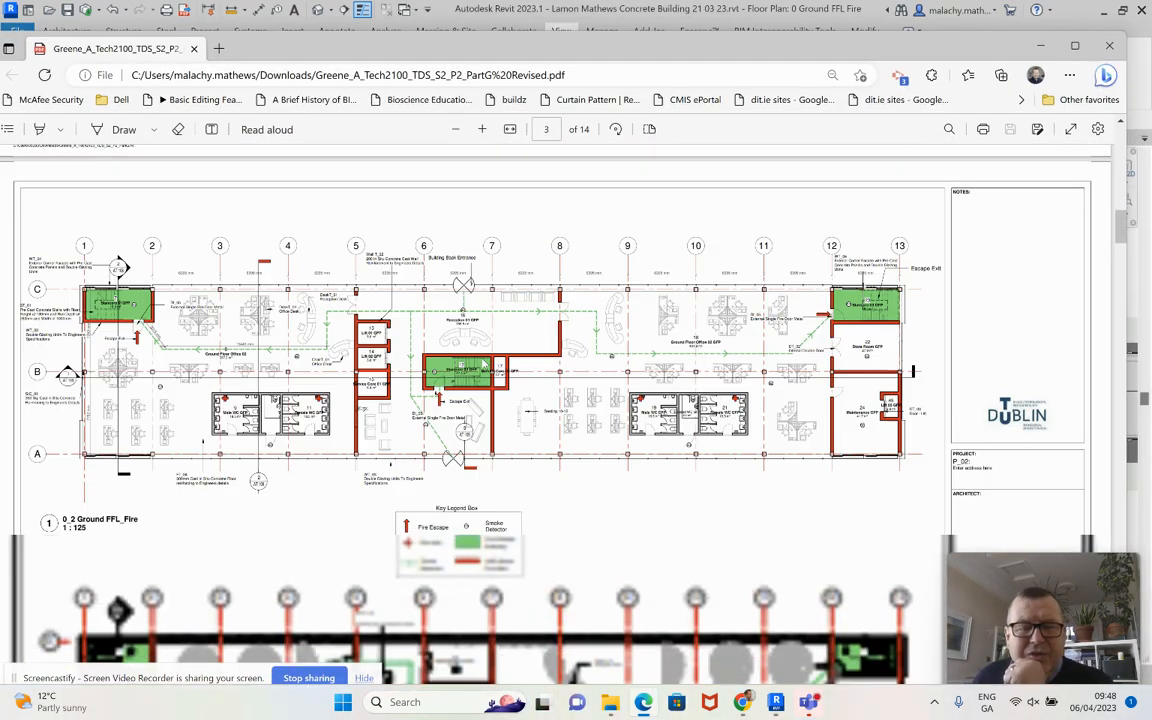
scroll(484, 364, "down", 3)
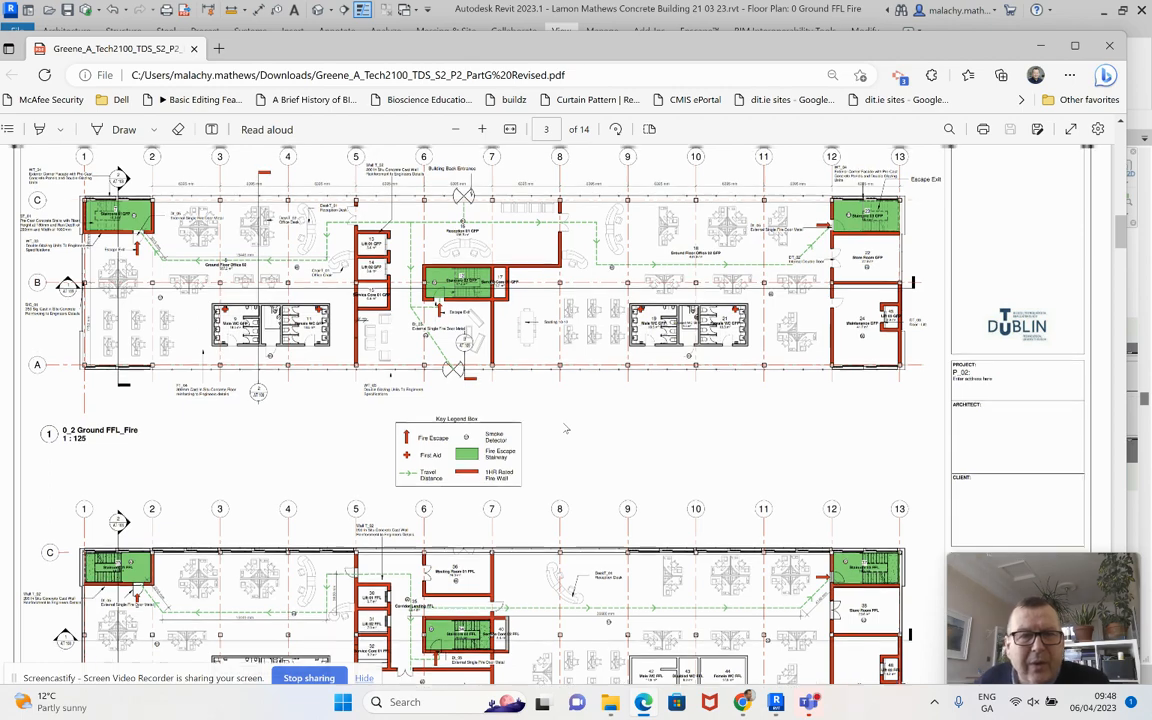
scroll(566, 429, "up", 3)
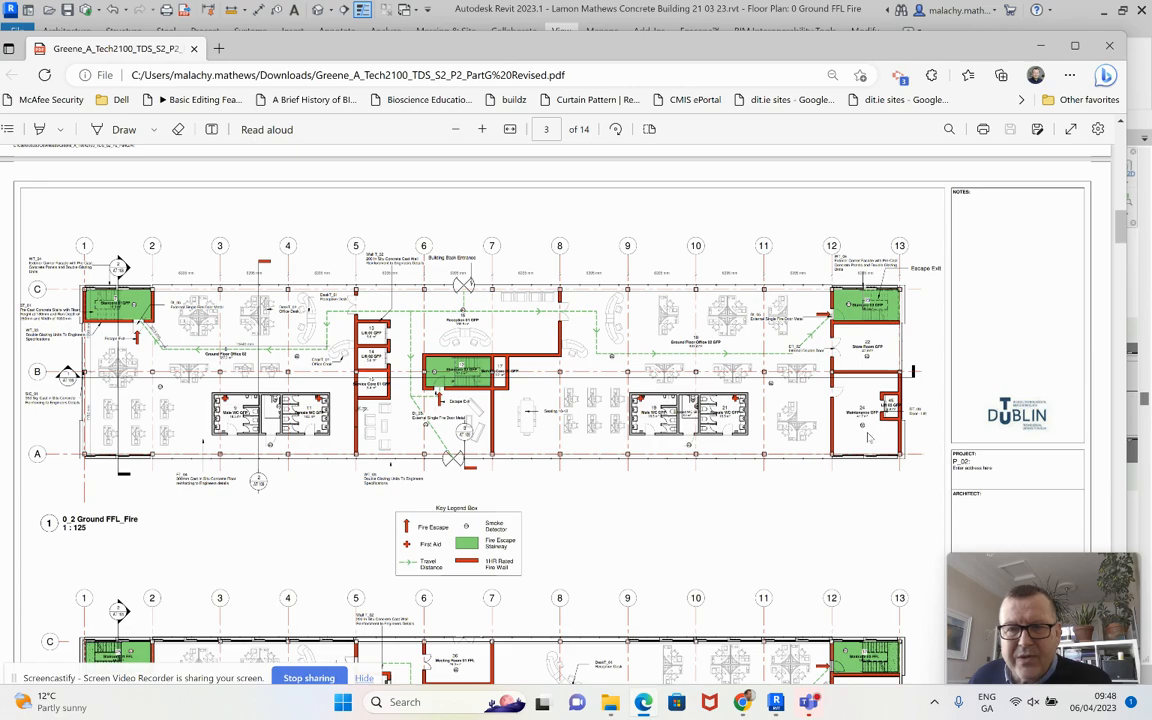
scroll(733, 566, "down", 1)
scroll(733, 566, "down", 10)
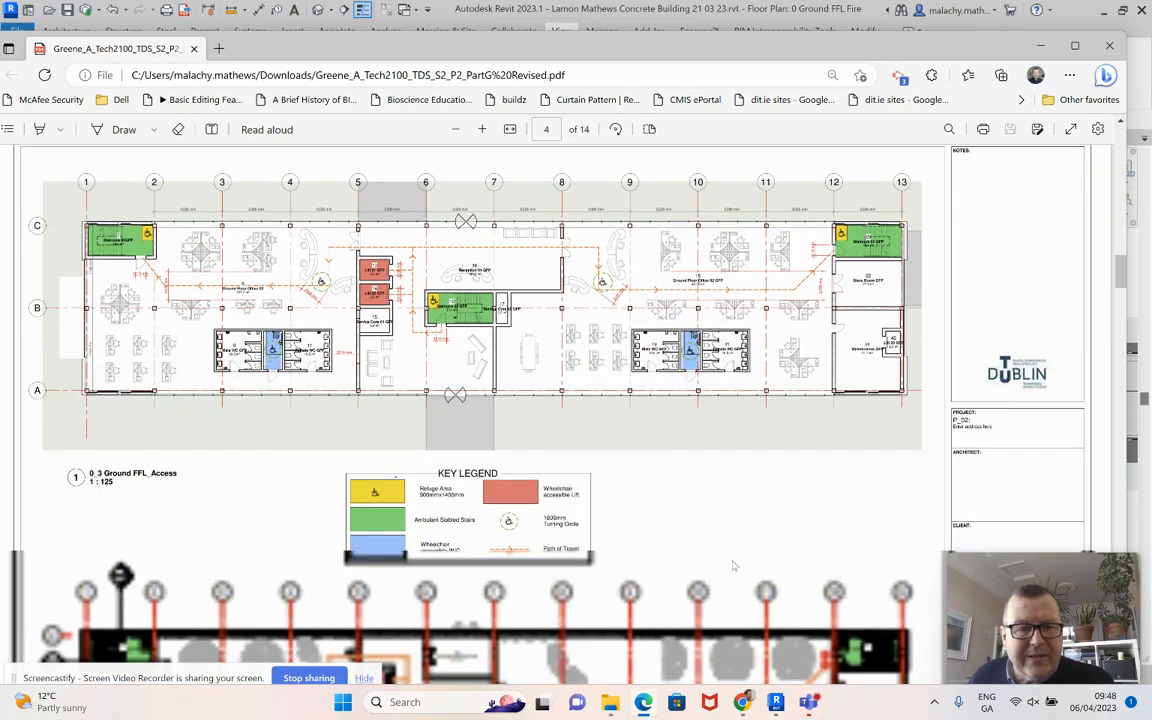
Step: Scroll past the access legend to the 0_4 Ground FFL_Services plan on page 5
scroll(733, 566, "down", 3)
scroll(733, 566, "up", 4)
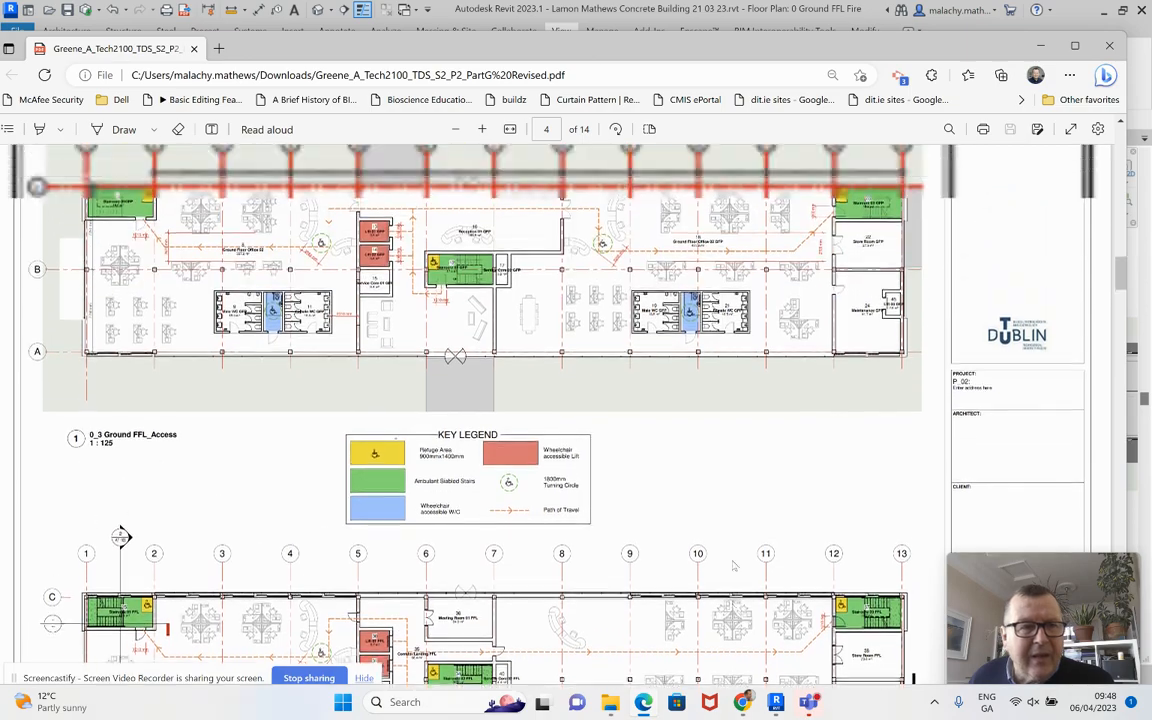
scroll(733, 566, "down", 3)
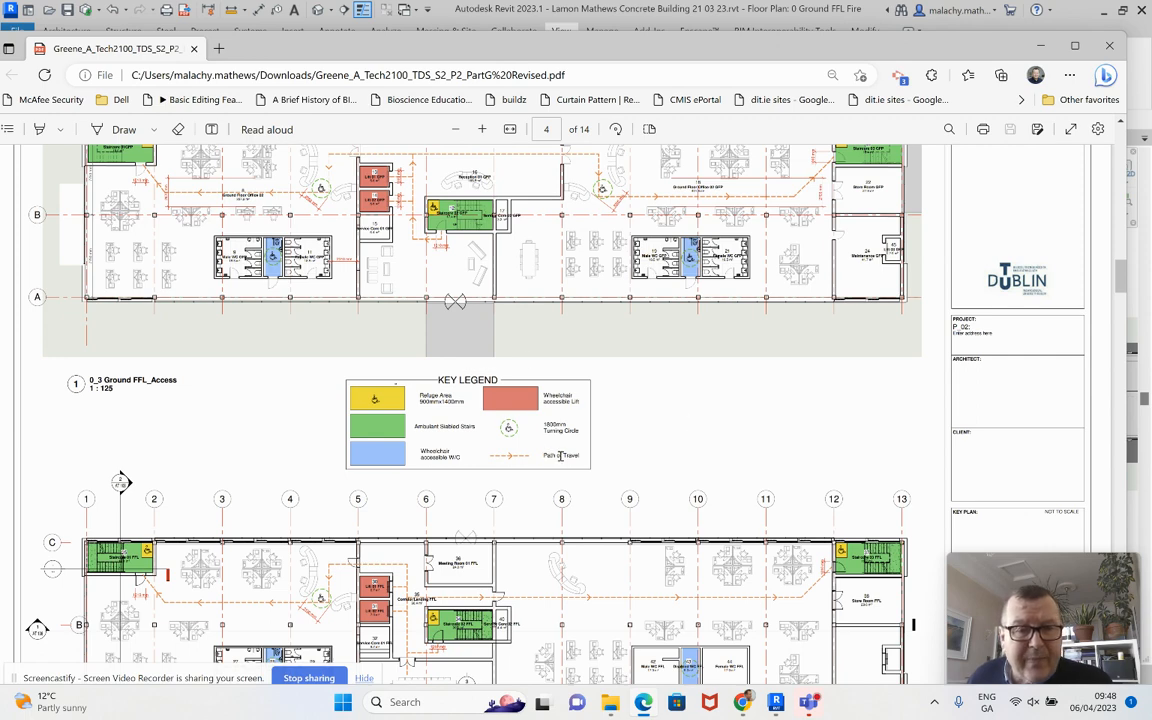
scroll(731, 422, "down", 2)
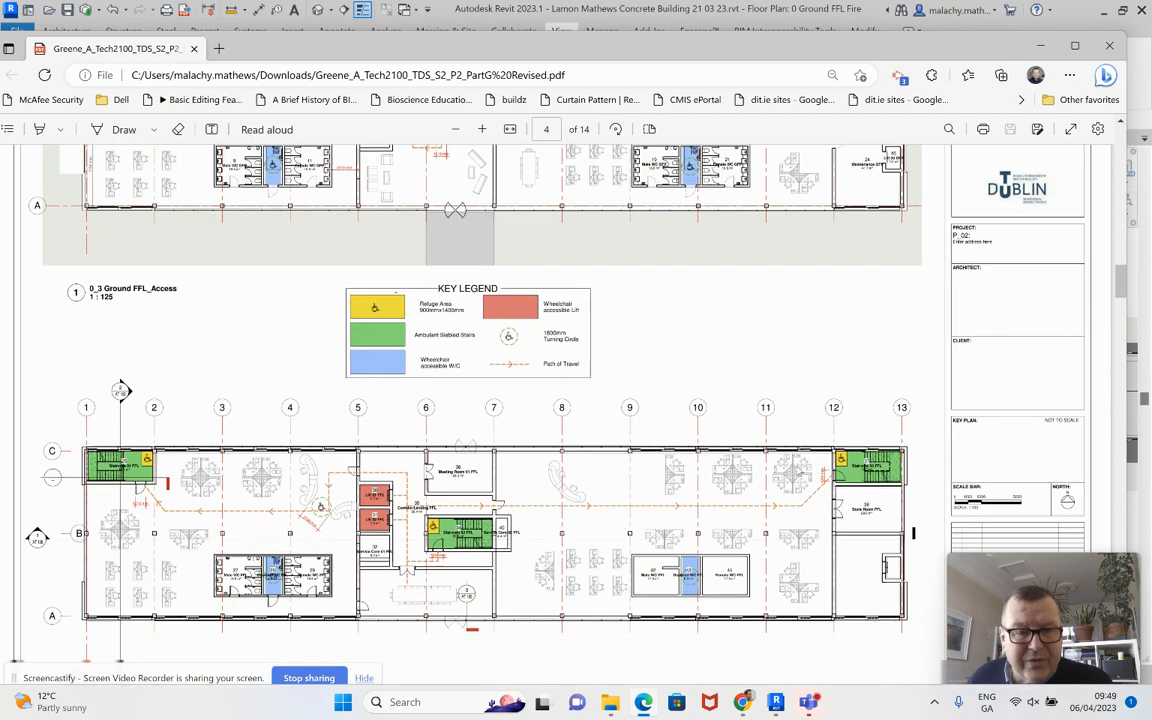
scroll(728, 447, "down", 6)
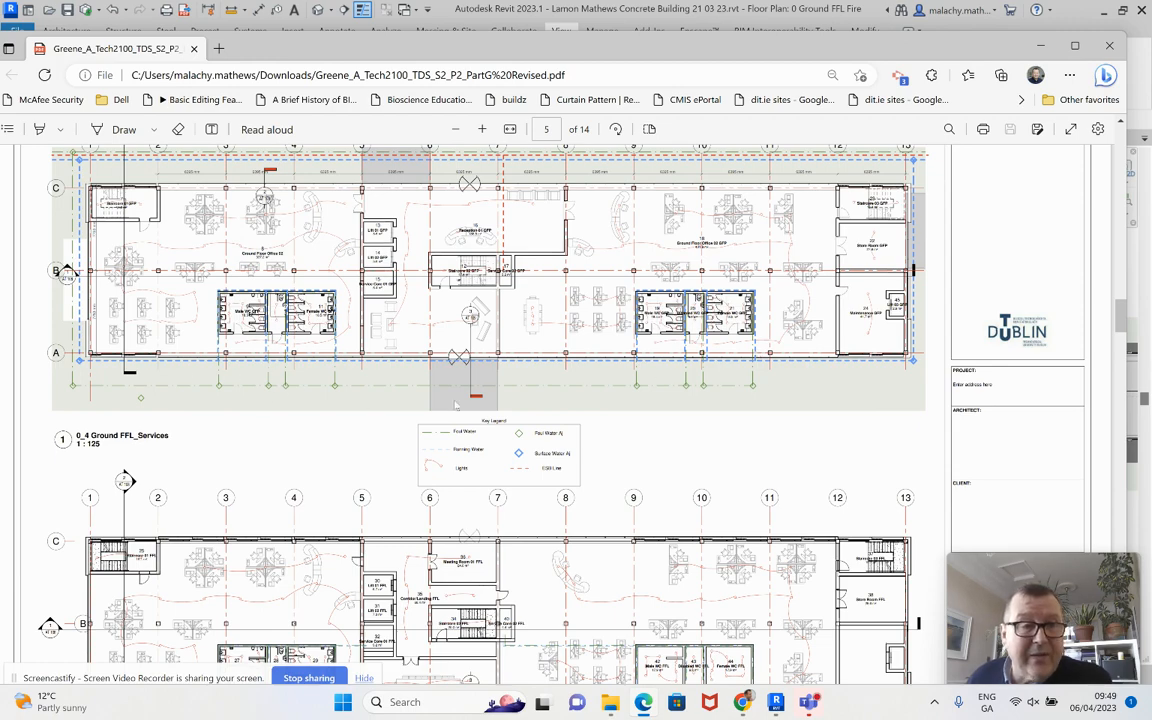
scroll(490, 365, "up", 1)
scroll(518, 384, "up", 1)
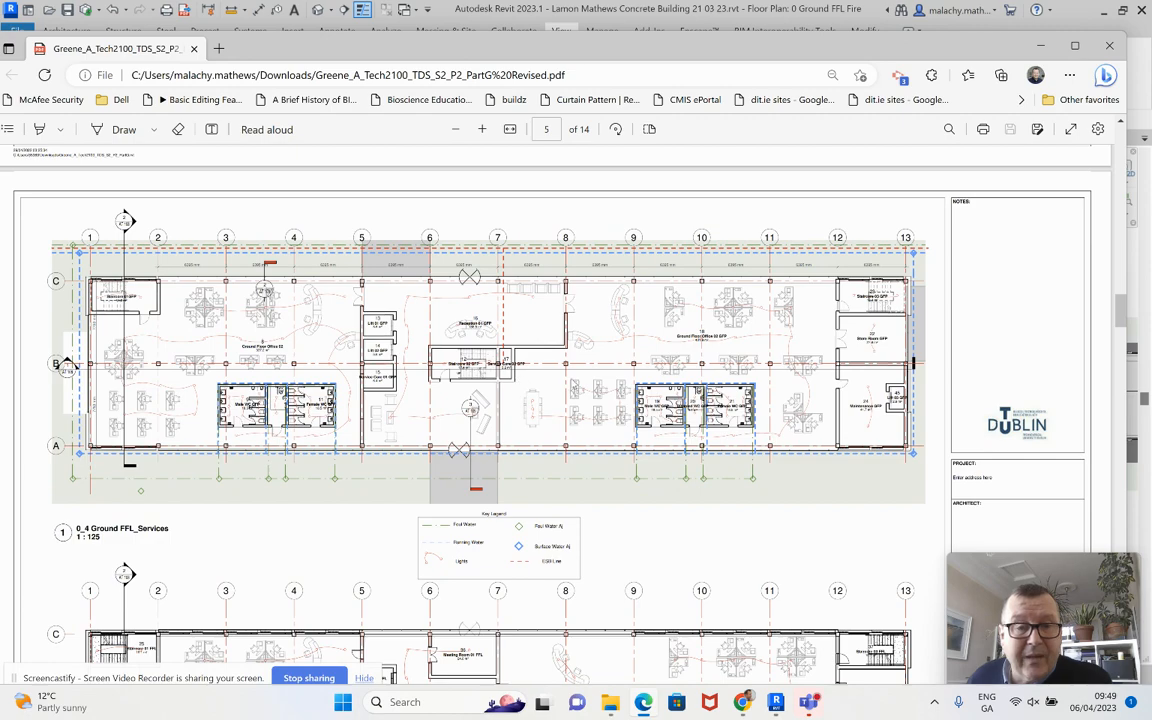
scroll(573, 384, "down", 2)
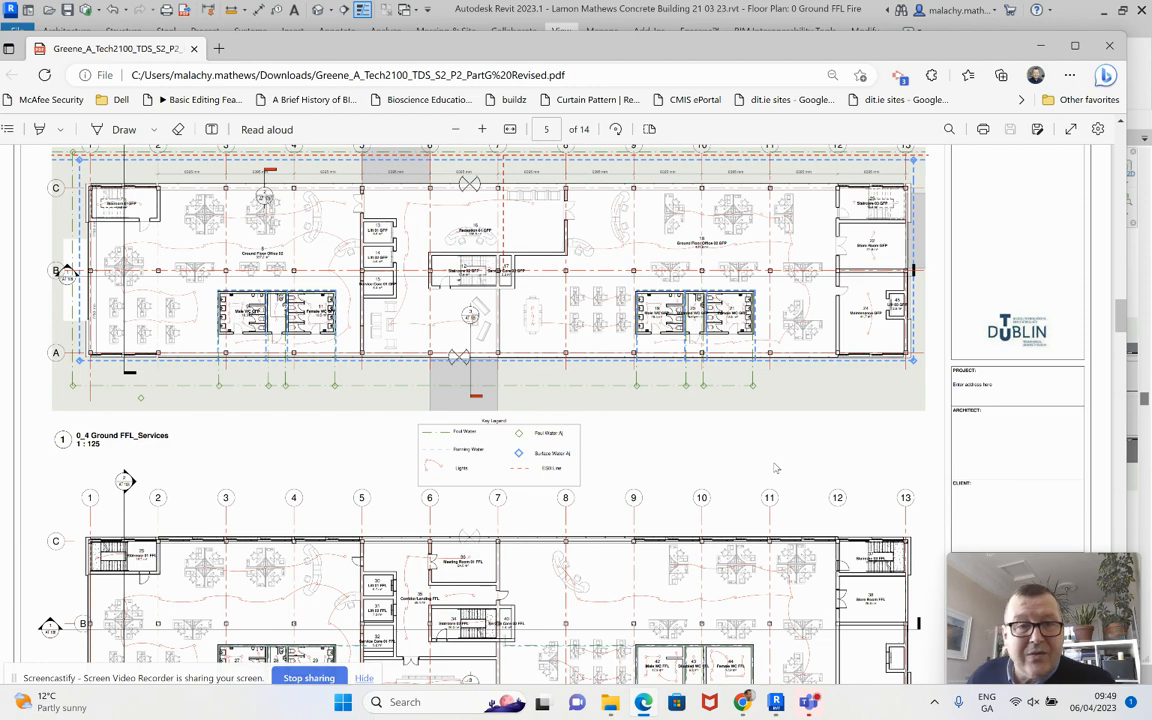
scroll(775, 468, "down", 3)
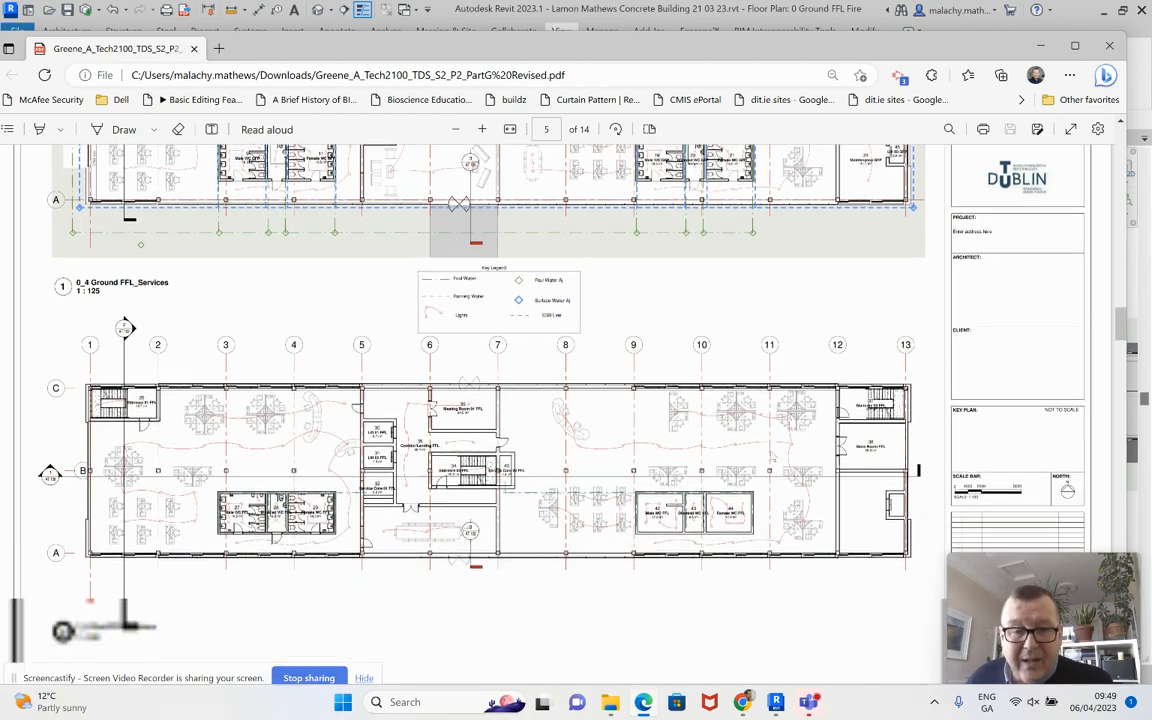
scroll(496, 400, "up", 1)
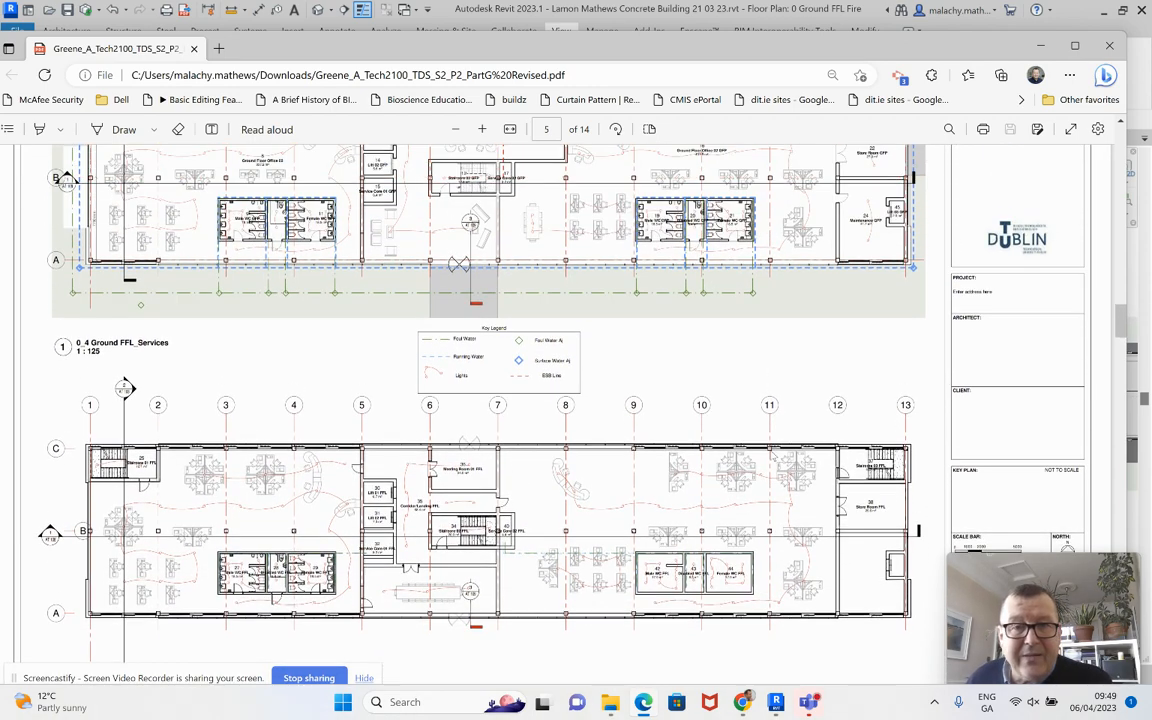
scroll(772, 455, "up", 4)
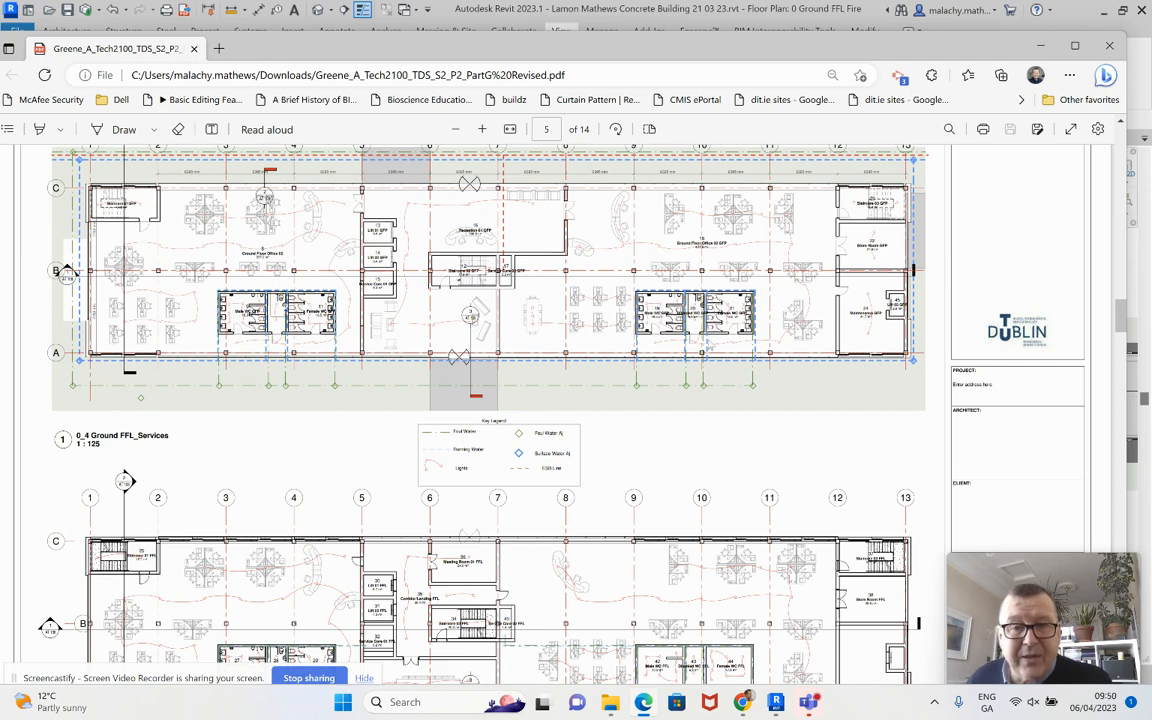